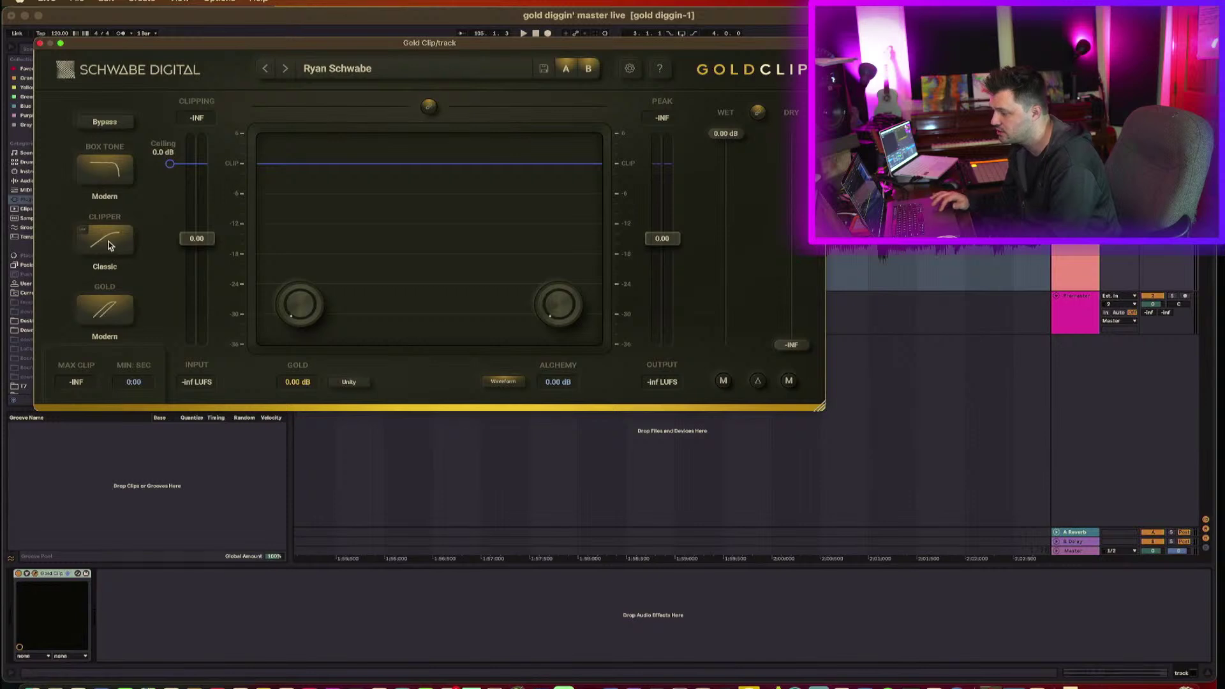
Set the clipper mode to Modern and move the Gold Clip window below the track's waveform.
{"action": "left_click", "coordinate": [93, 242]}
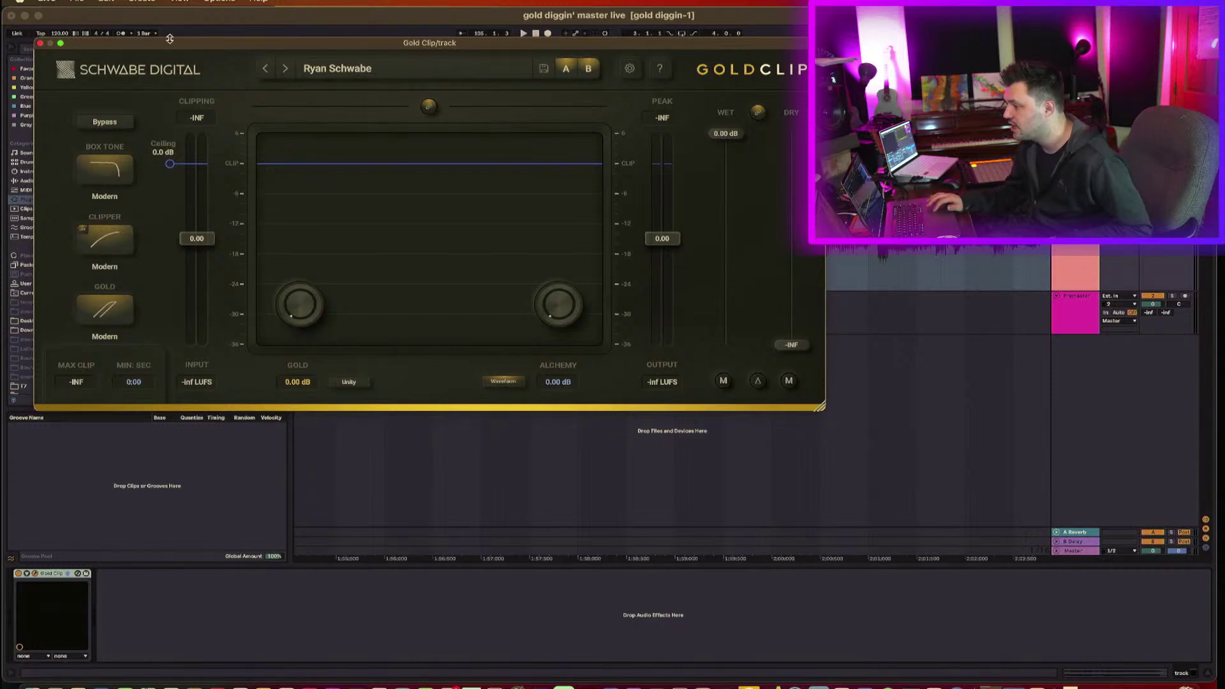
{"action": "left_click_drag", "start_coordinate": [170, 39], "coordinate": [205, 295]}
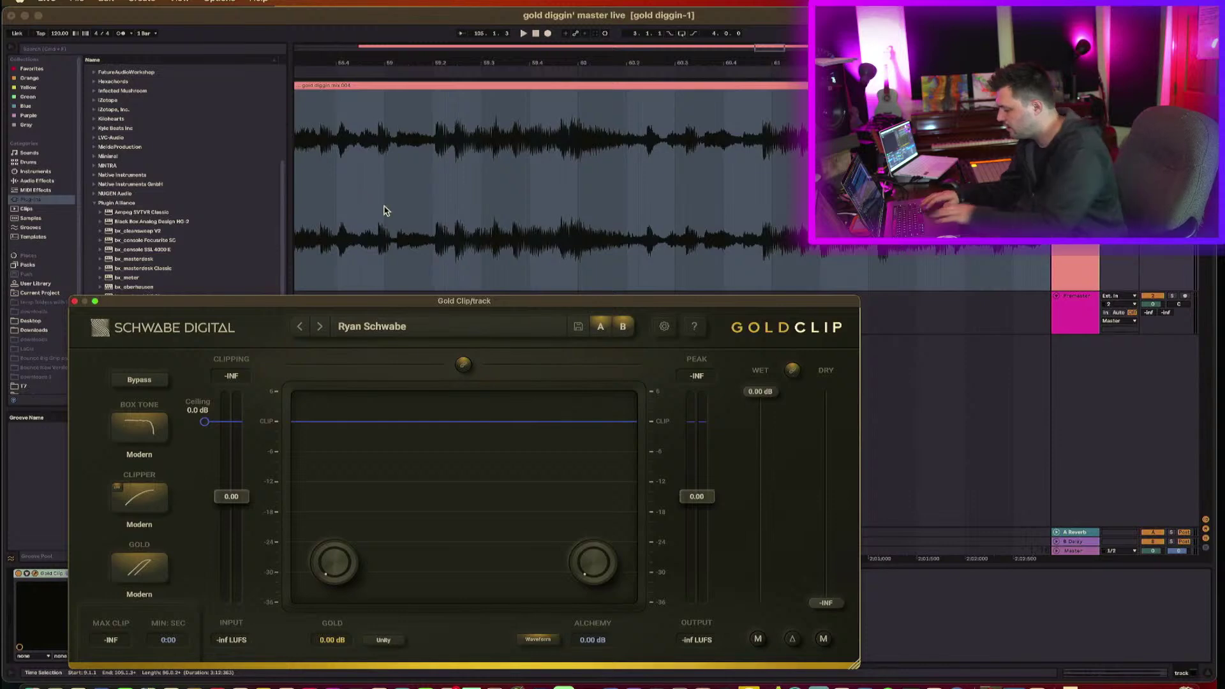
Close the plugin window and set the interface color hue to 241° in the preferences, keeping the Dark theme.
{"action": "key", "text": "super+comma"}
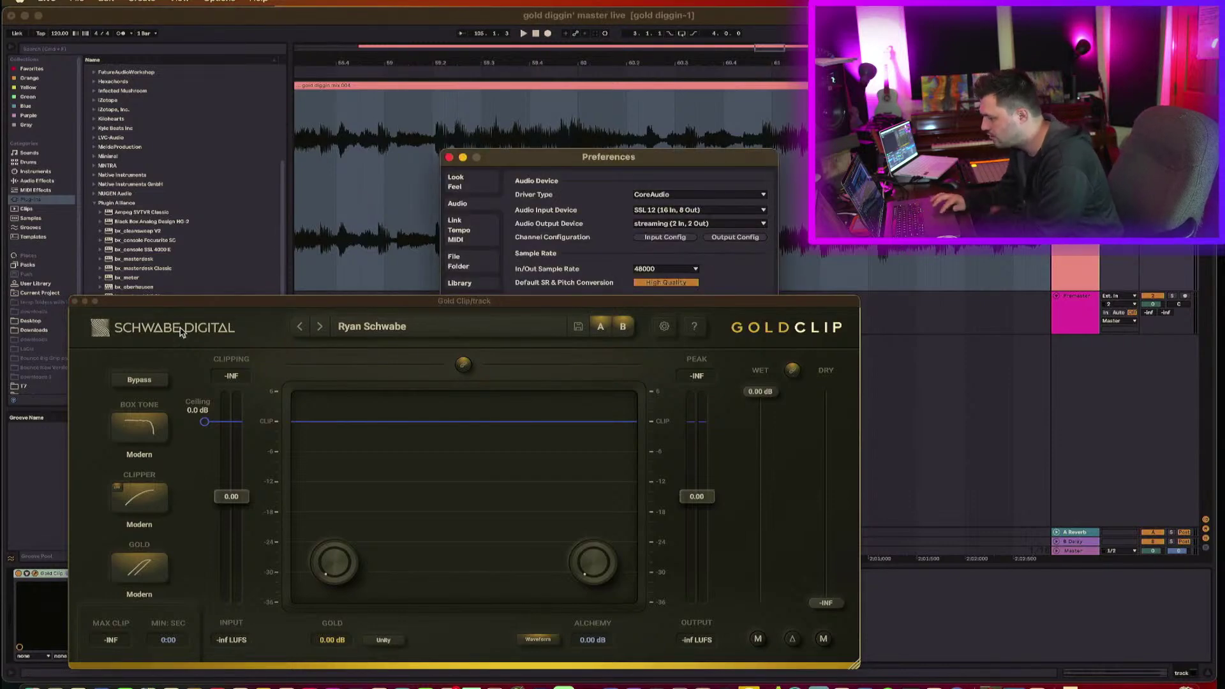
{"action": "left_click", "coordinate": [74, 301]}
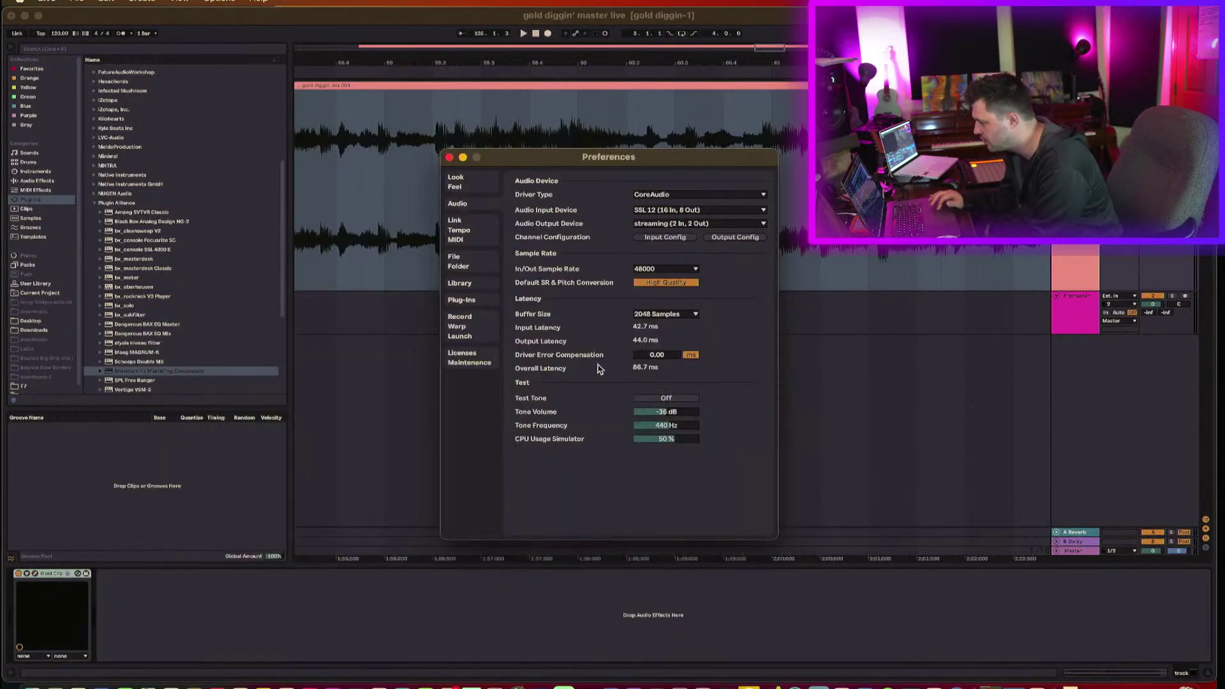
{"action": "left_click", "coordinate": [471, 190]}
{"action": "left_click", "coordinate": [671, 375]}
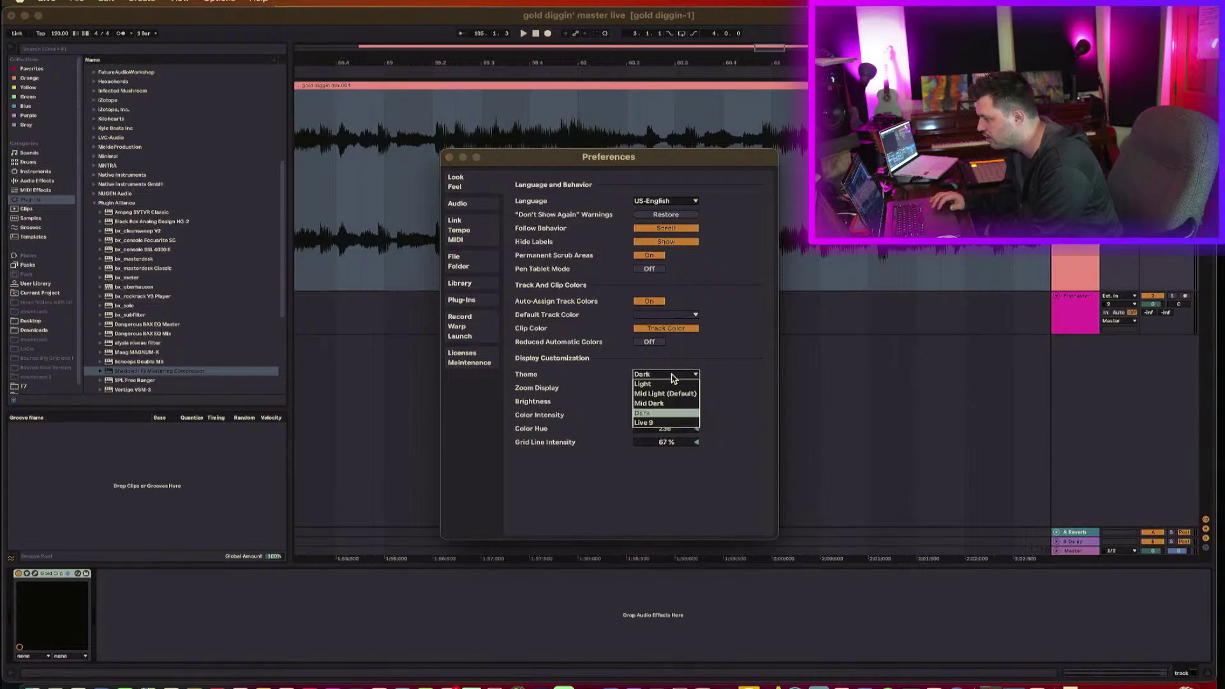
{"action": "left_click", "coordinate": [671, 376]}
{"action": "left_click", "coordinate": [677, 378]}
{"action": "left_click", "coordinate": [677, 378]}
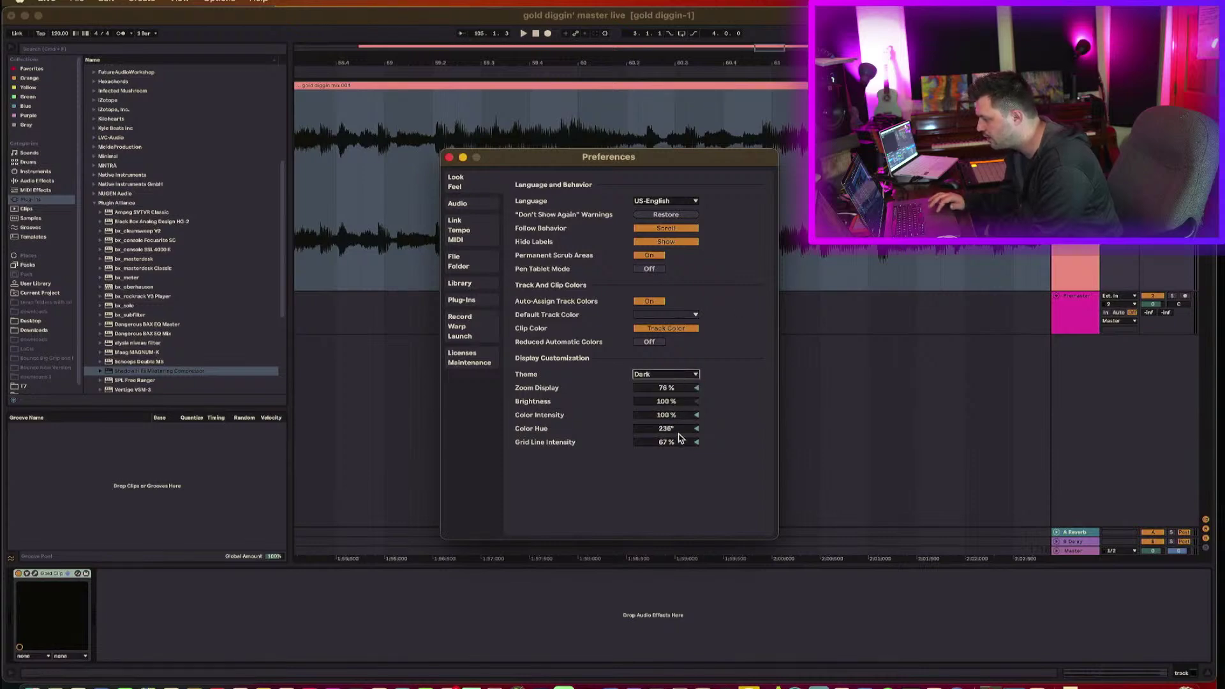
{"action": "left_click_drag", "start_coordinate": [680, 429], "coordinate": [680, 421]}
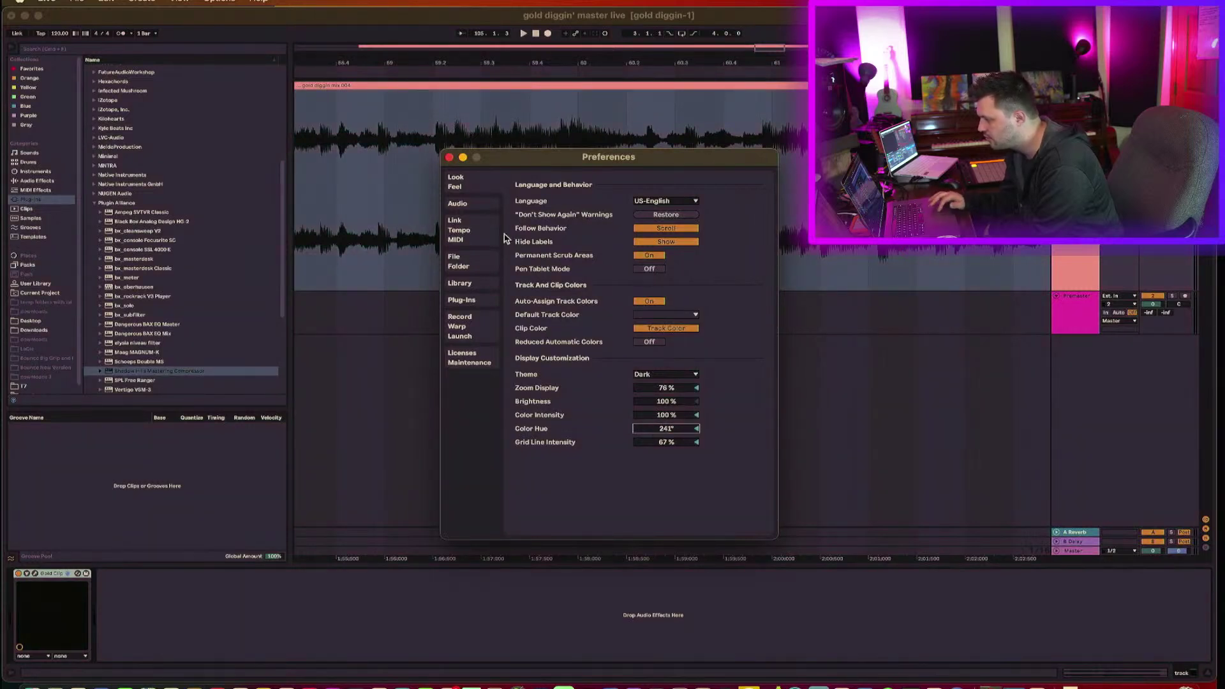
{"action": "left_click", "coordinate": [449, 157]}
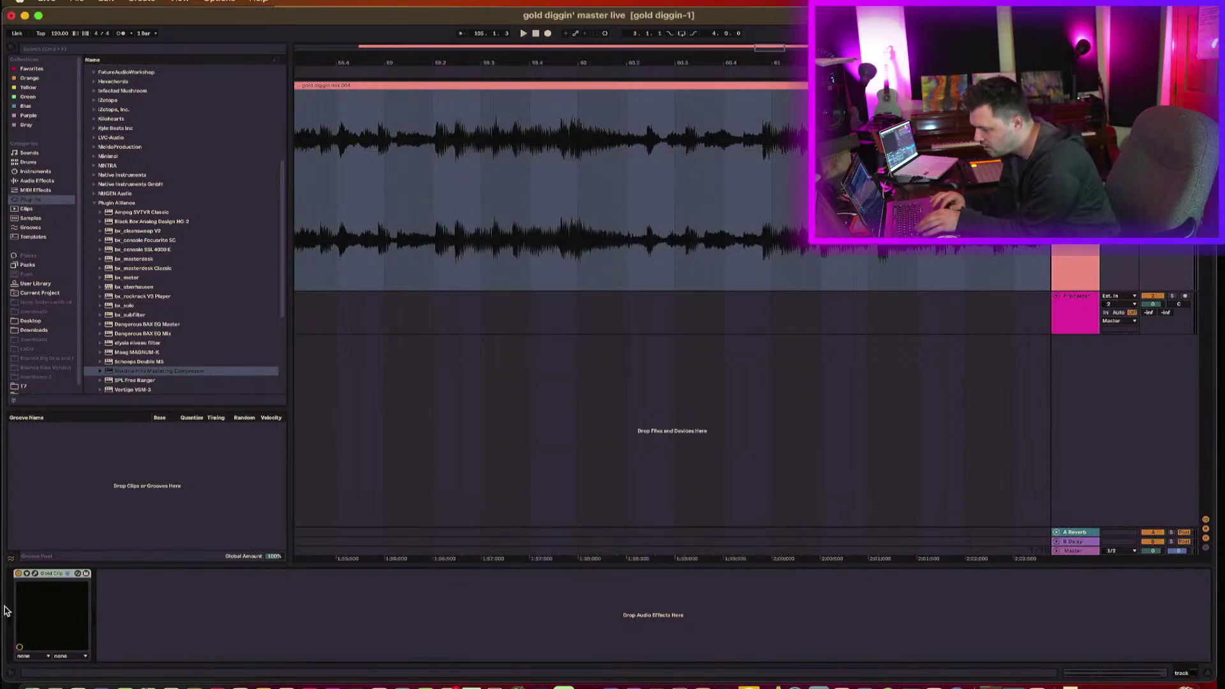
Reopen the Gold Clip plugin and unlink its input and output gain.
{"action": "left_click", "coordinate": [36, 572]}
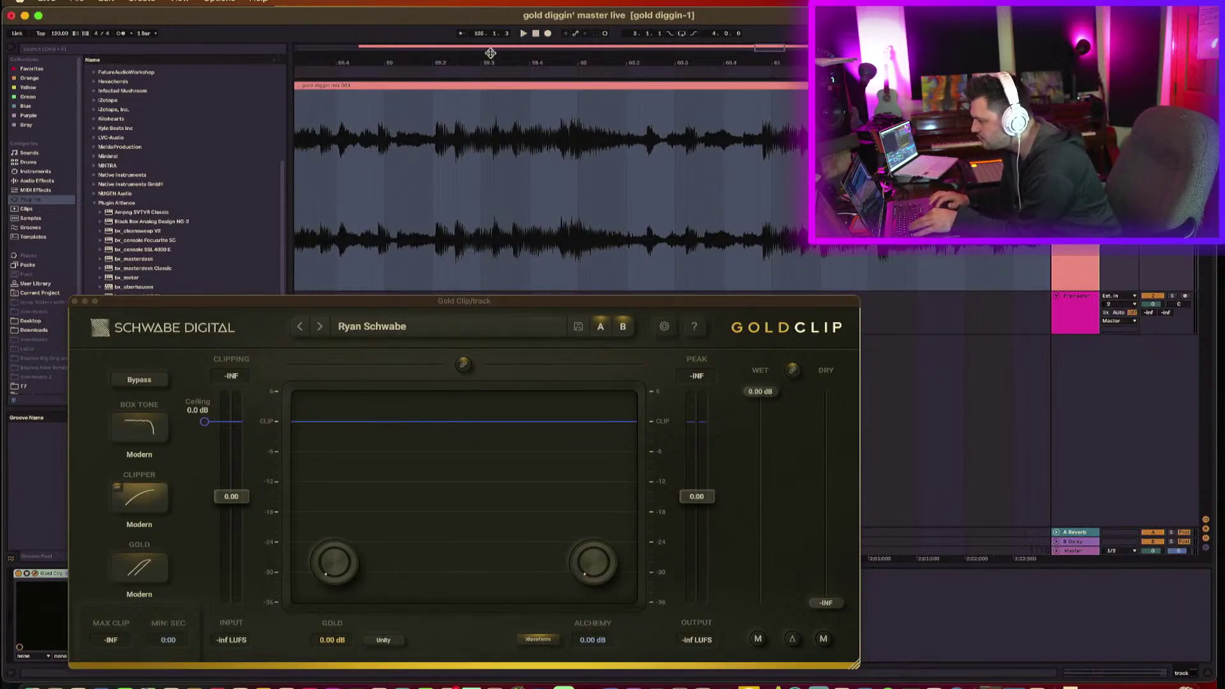
{"action": "key", "text": "minus"}
{"action": "key", "text": "minus"}
{"action": "key", "text": "minus"}
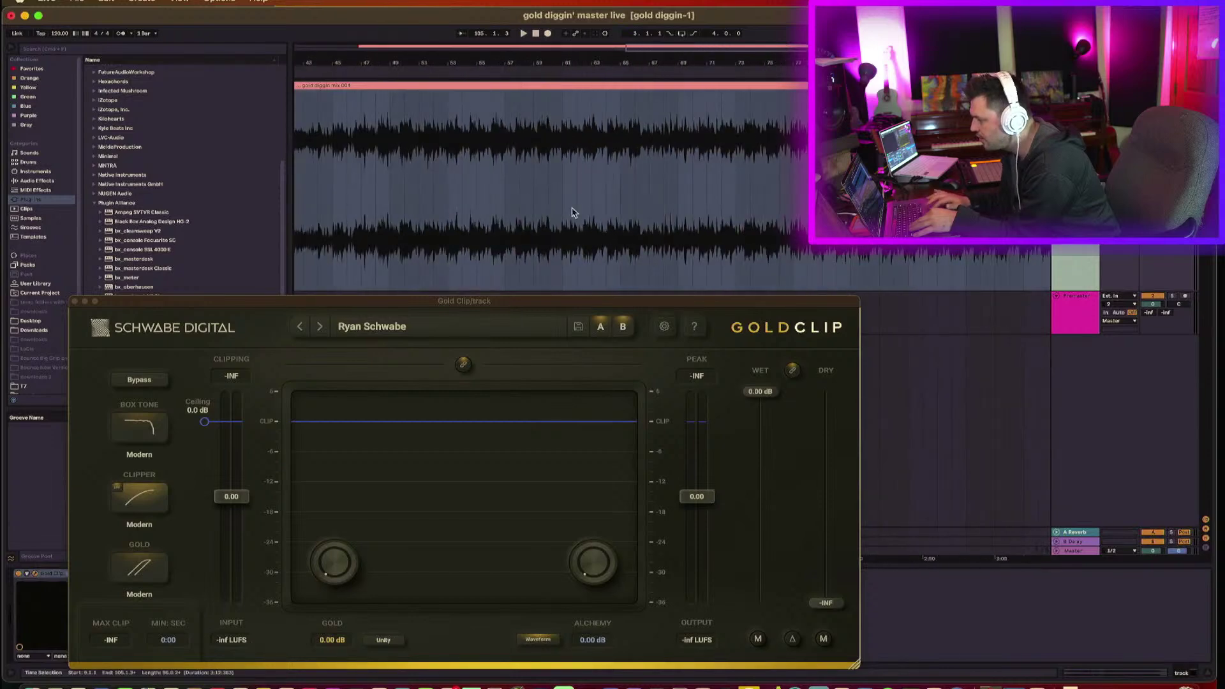
{"action": "left_click", "coordinate": [465, 365]}
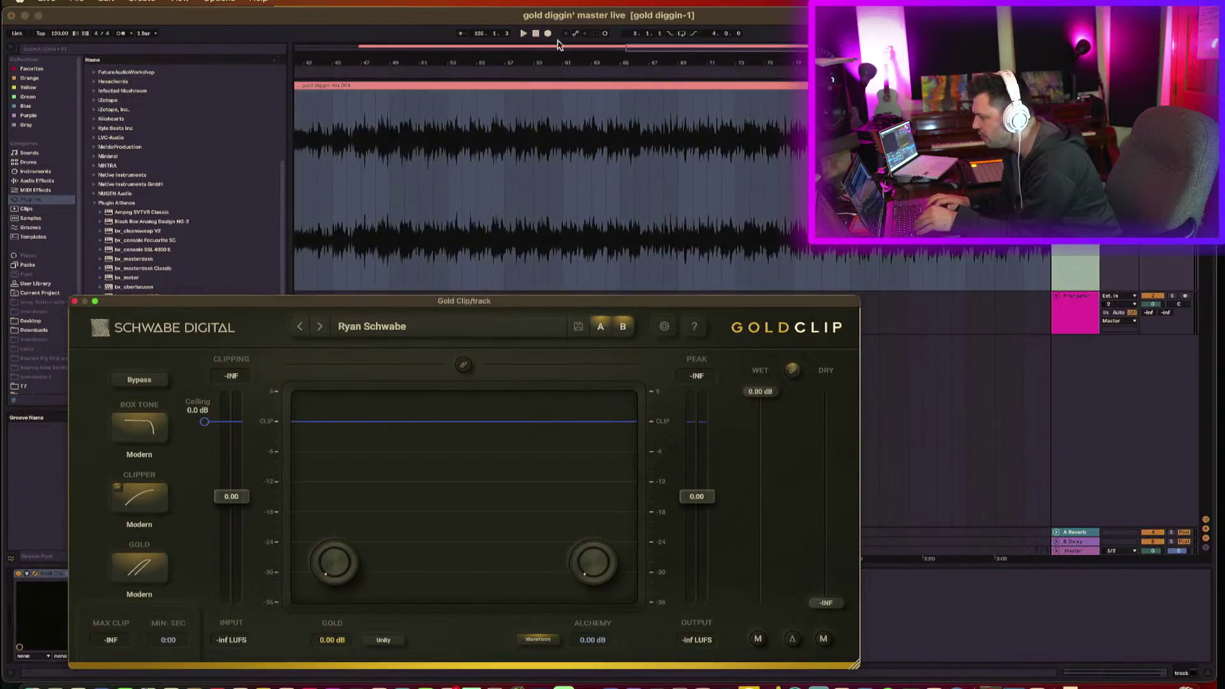
Play the song from bar 81 and raise the Gold Clip input gain to 6.62.
{"action": "left_click_drag", "start_coordinate": [559, 46], "coordinate": [559, 29]}
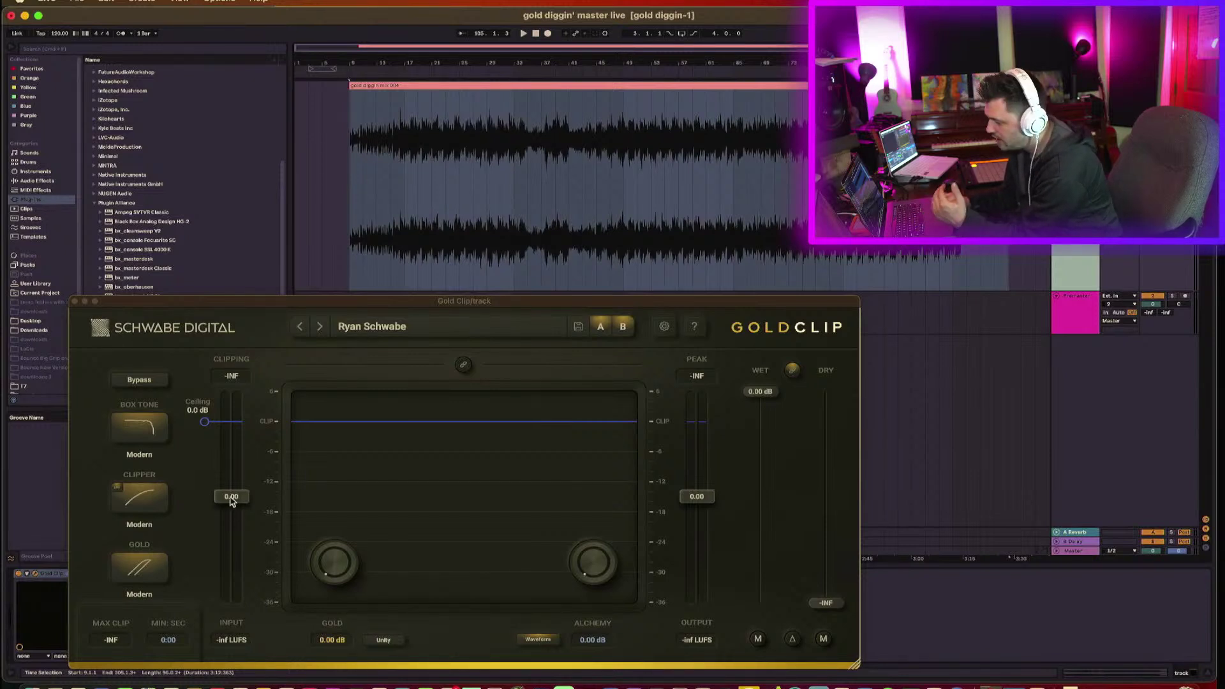
{"action": "left_click", "coordinate": [406, 188]}
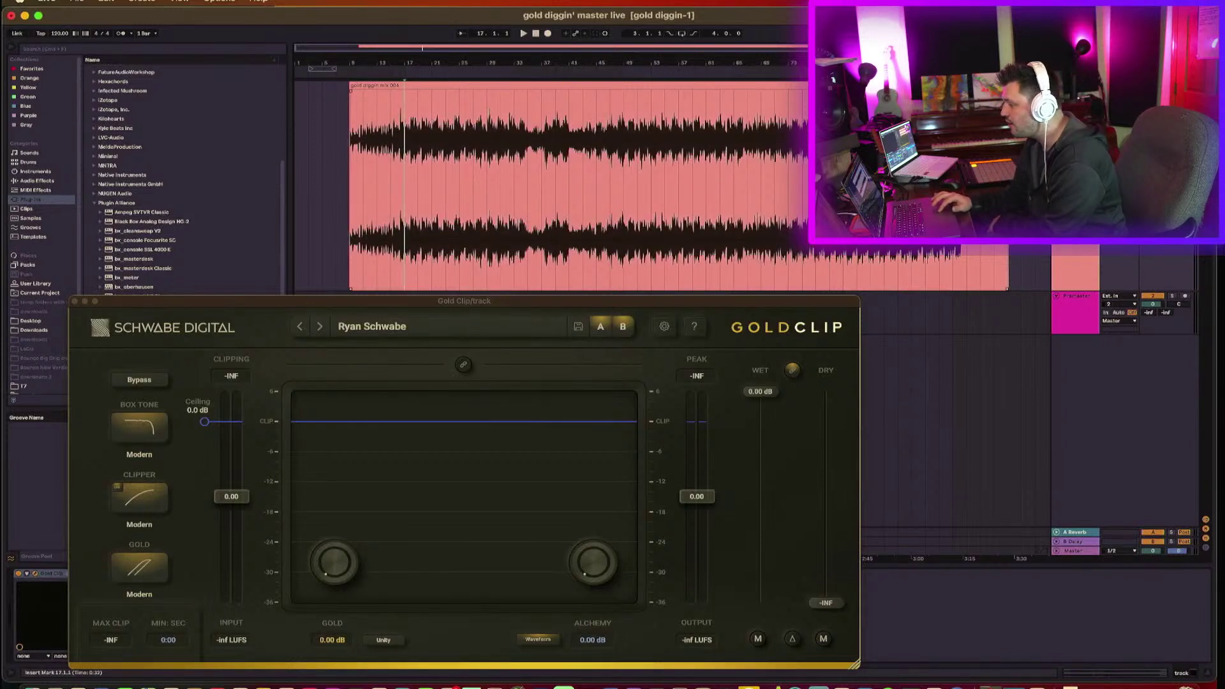
{"action": "left_click", "coordinate": [859, 188]}
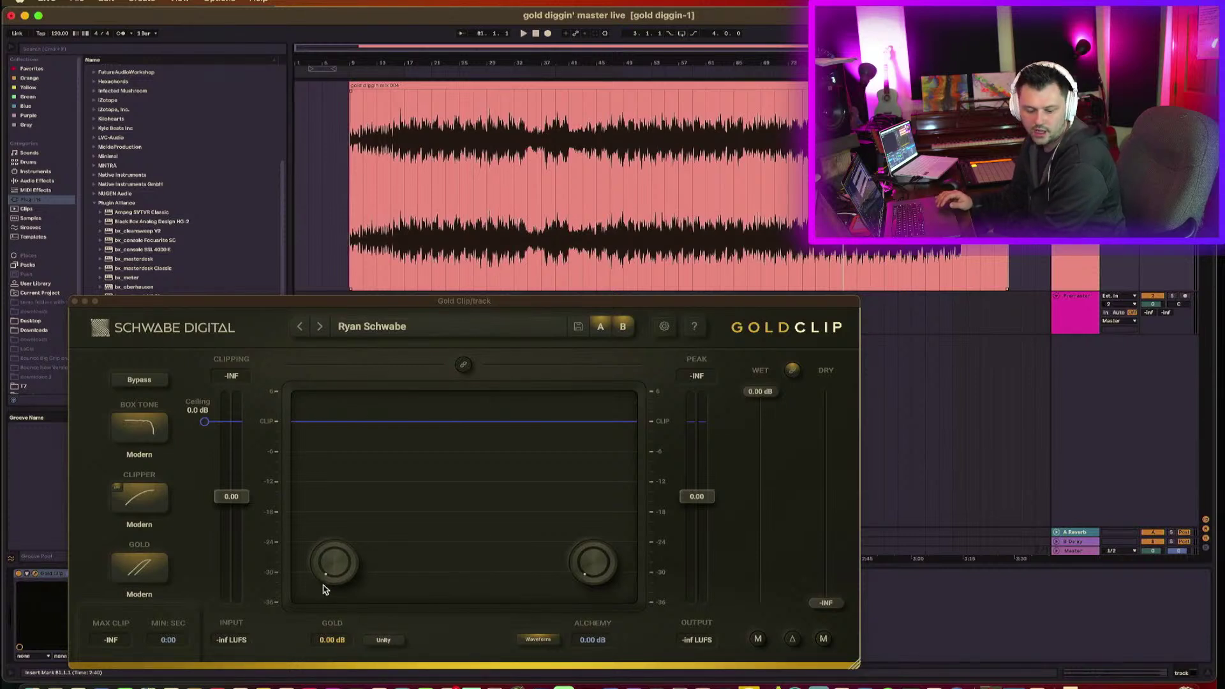
{"action": "key", "text": "space"}
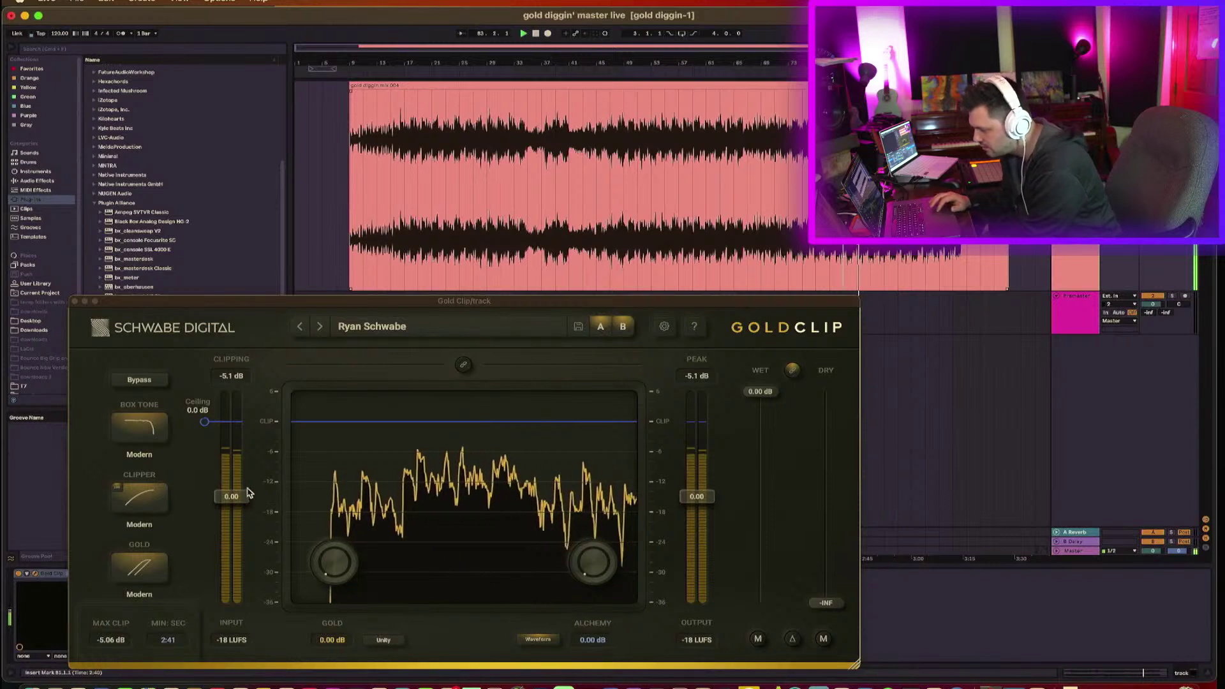
{"action": "left_click_drag", "start_coordinate": [232, 500], "coordinate": [235, 449]}
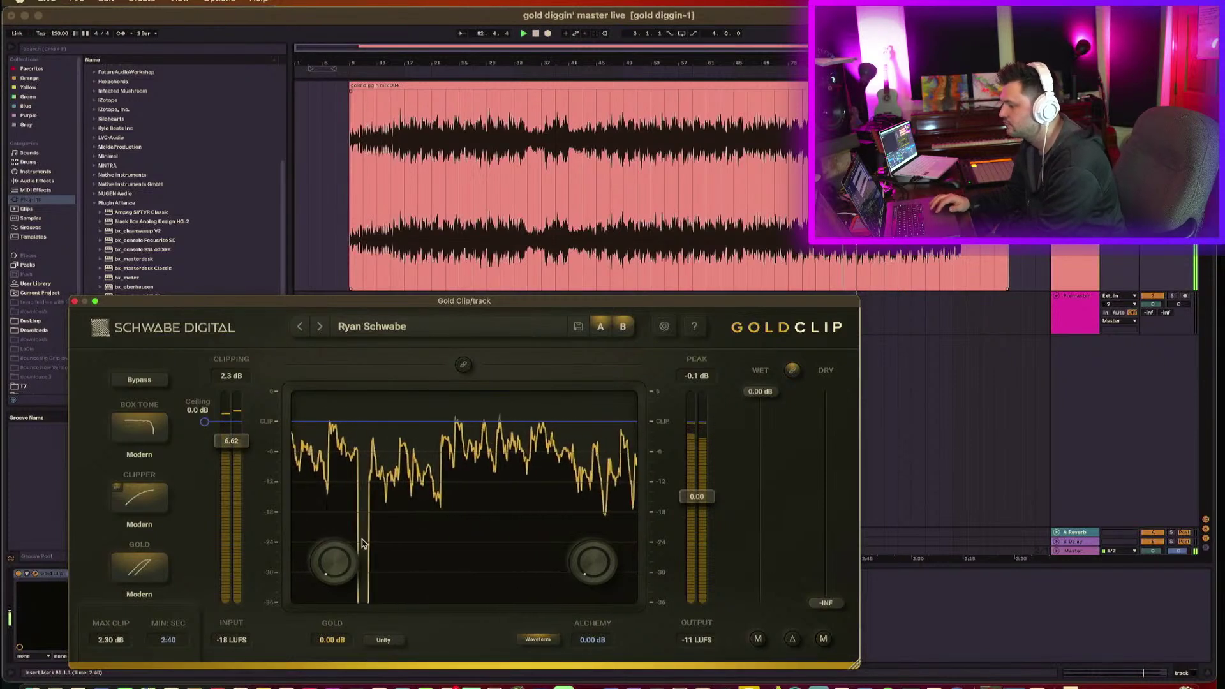
Set the Gold amount to 1.50 dB and the Alchemy amount to 0.21 dB during playback.
{"action": "left_click_drag", "start_coordinate": [340, 557], "coordinate": [345, 490]}
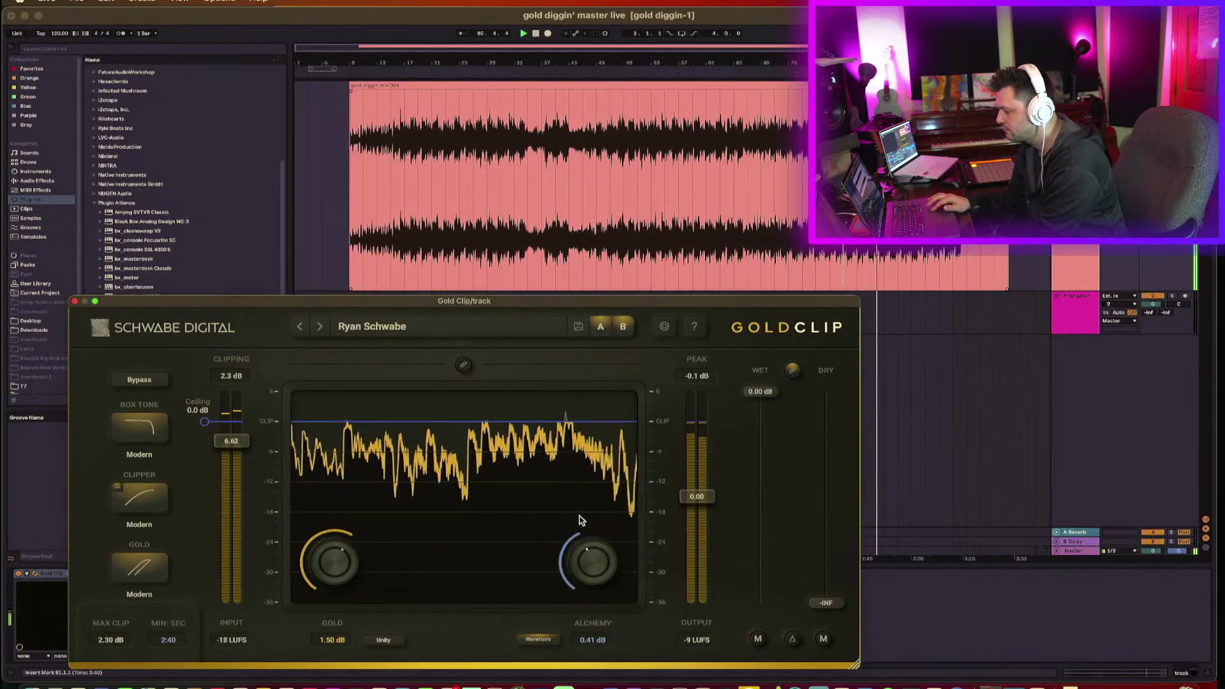
{"action": "left_click_drag", "start_coordinate": [578, 569], "coordinate": [590, 668]}
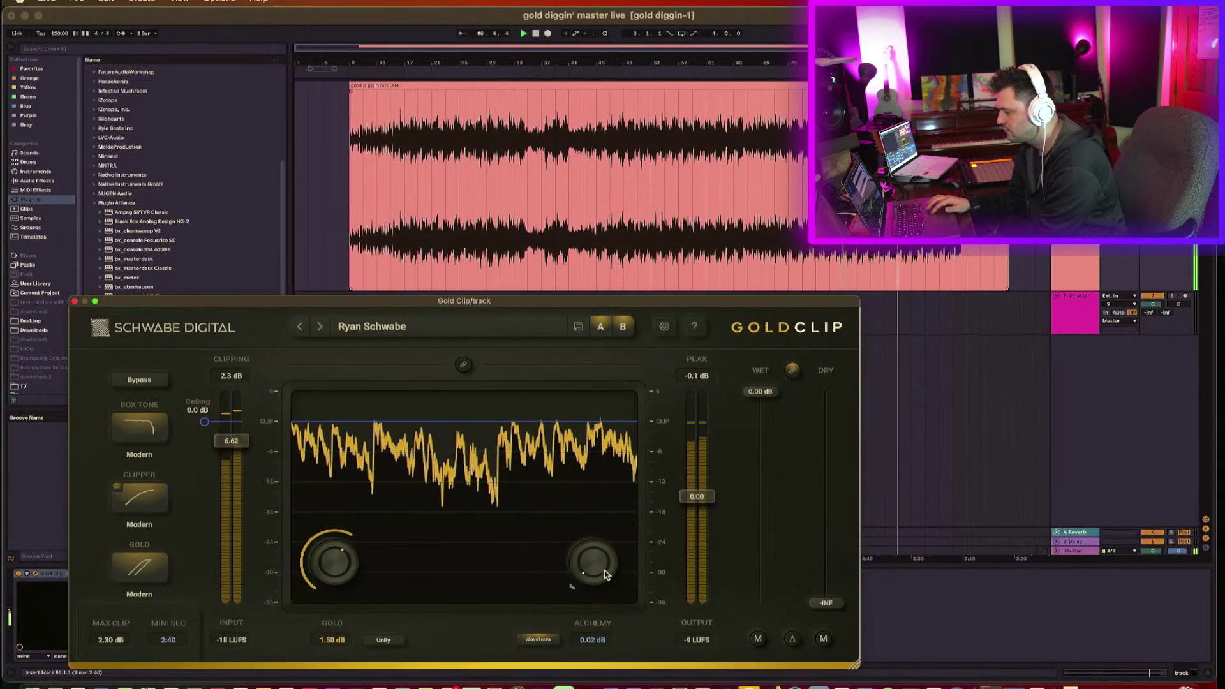
{"action": "left_click_drag", "start_coordinate": [605, 564], "coordinate": [605, 551]}
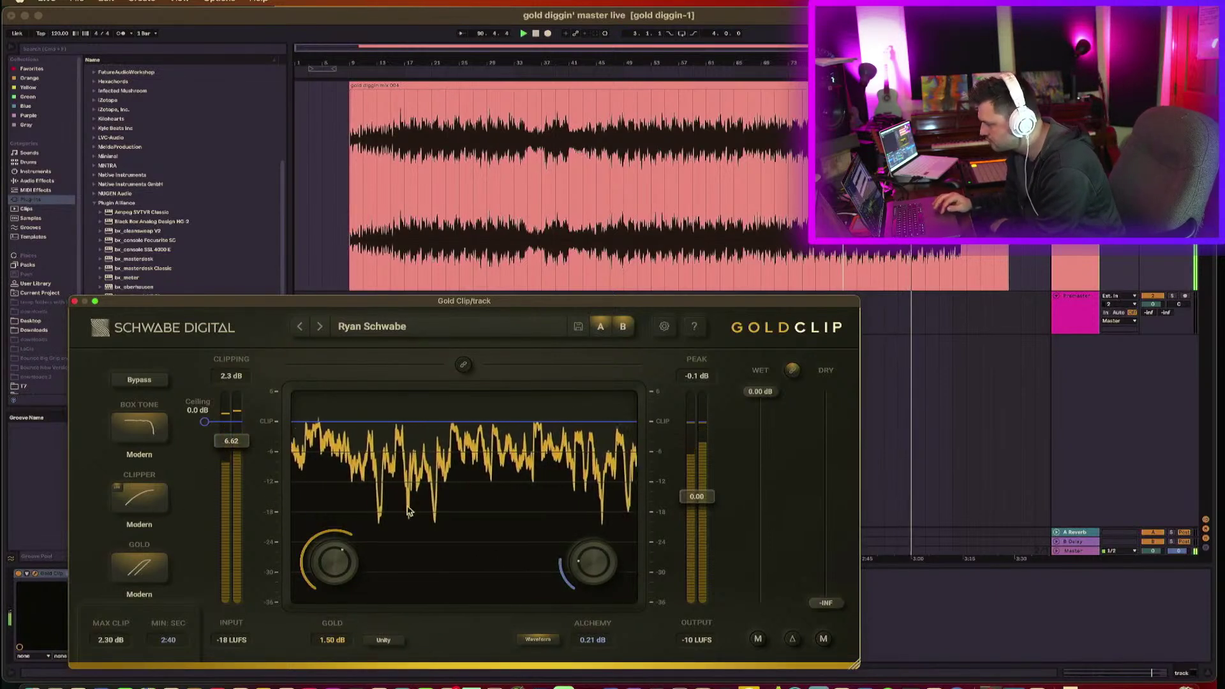
Set the output gain to -0.12, stop playback and lower the Alchemy amount to 0.14 dB.
{"action": "left_click_drag", "start_coordinate": [555, 295], "coordinate": [581, 239]}
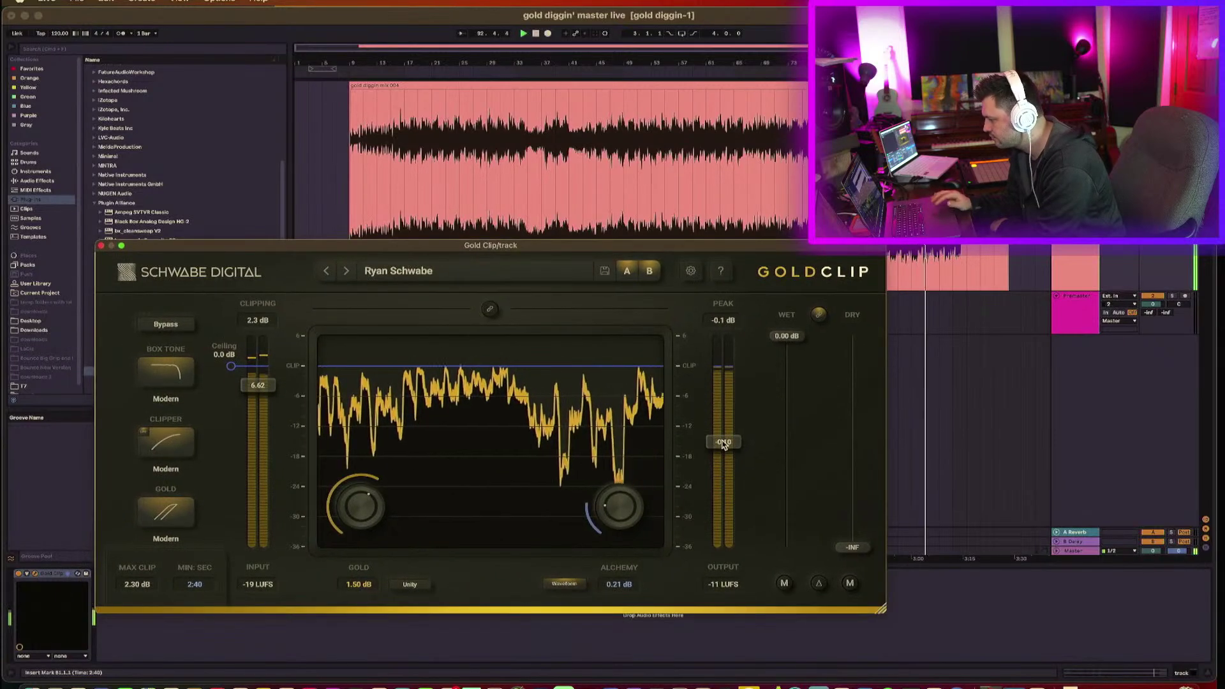
{"action": "mouse_move", "coordinate": [723, 443]}
{"action": "left_mouse_down"}
{"action": "mouse_move", "coordinate": [736, 456]}
{"action": "mouse_move", "coordinate": [732, 447]}
{"action": "left_mouse_up"}
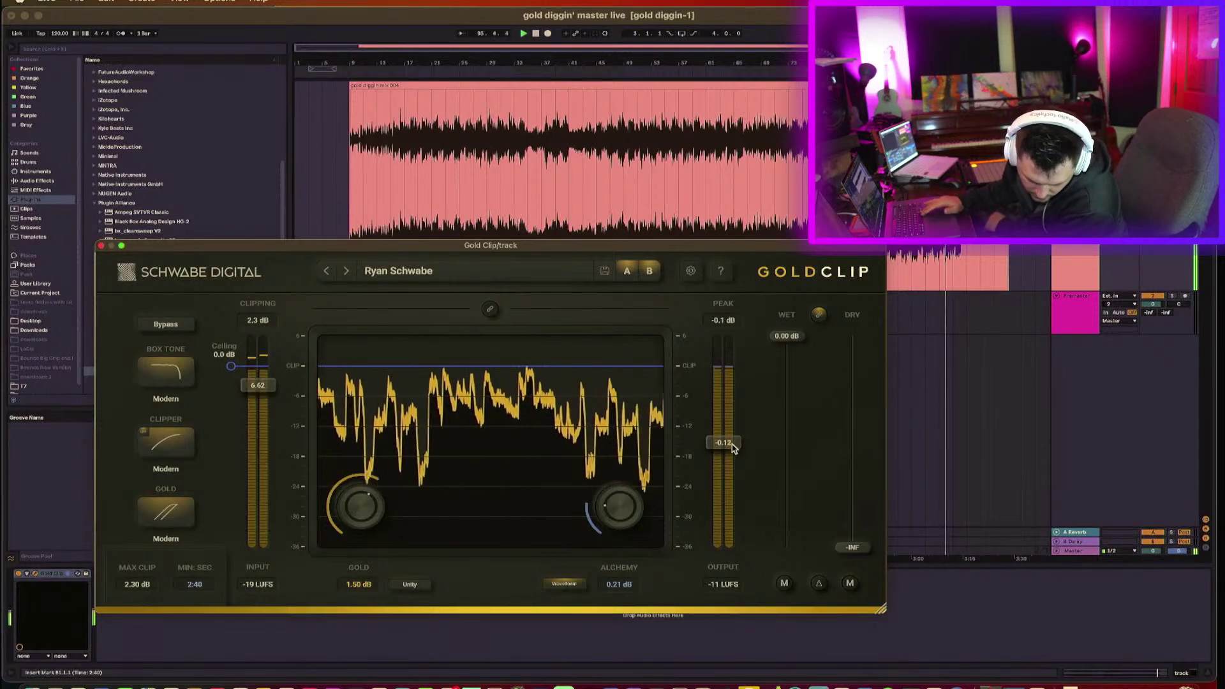
{"action": "key", "text": "space"}
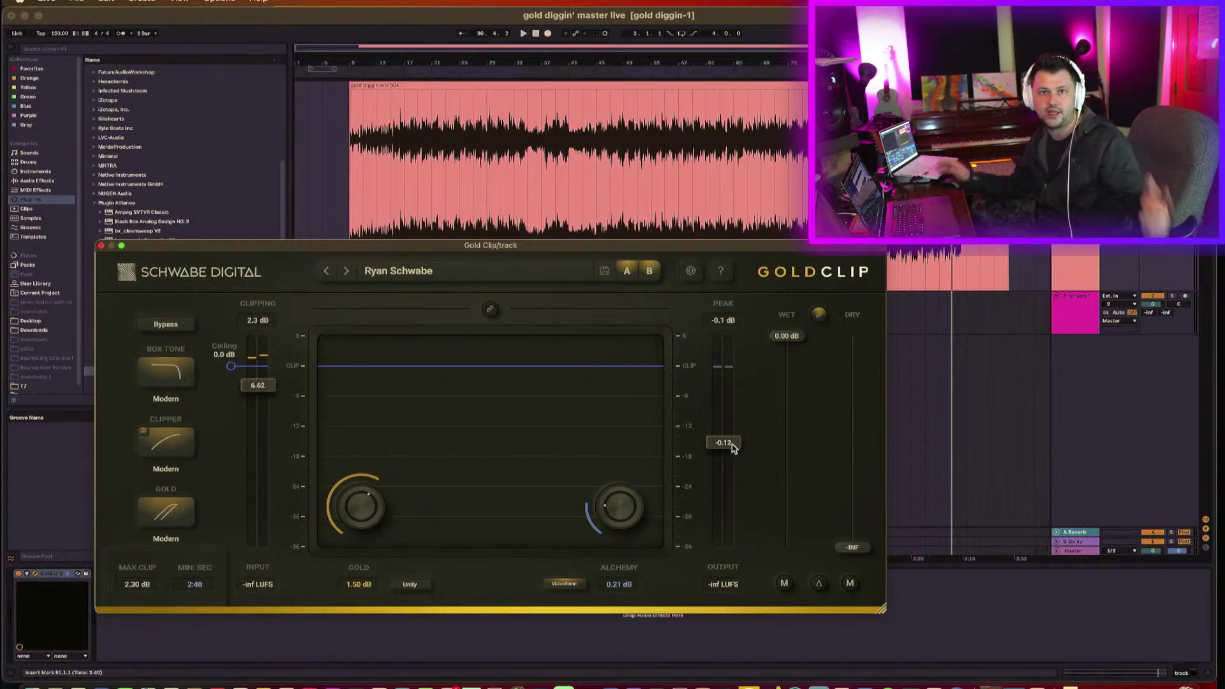
{"action": "left_click_drag", "start_coordinate": [611, 511], "coordinate": [613, 520]}
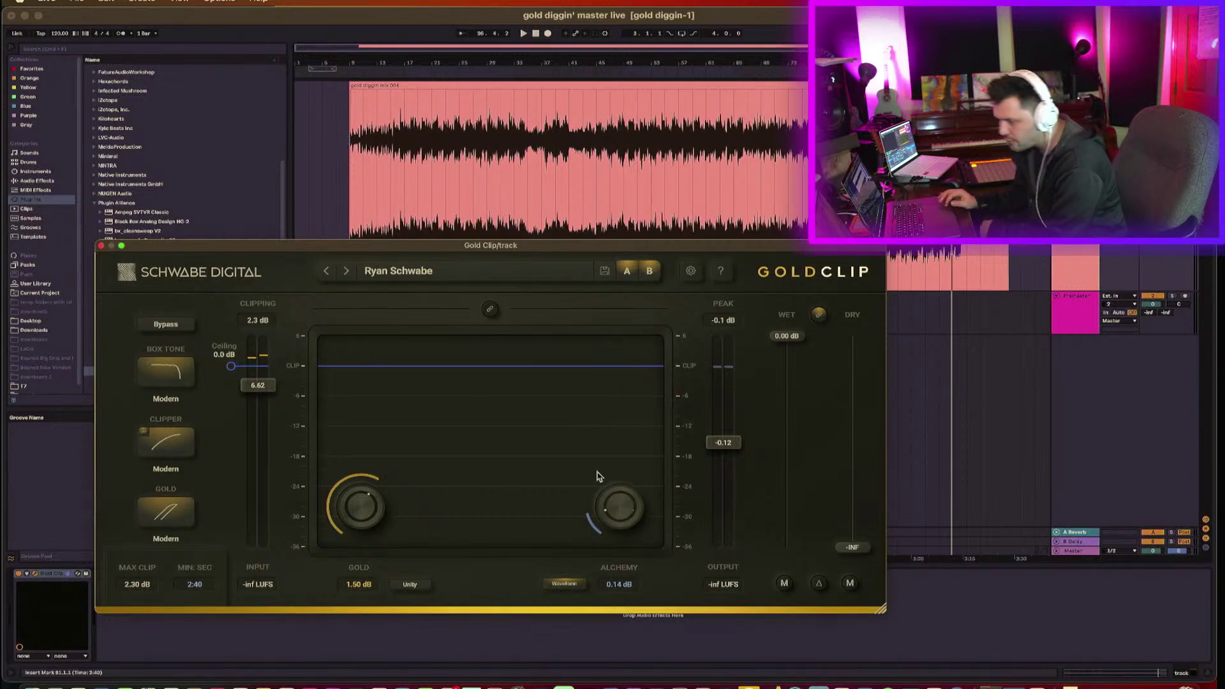
Move the plugin window clear of the waveform and play the song from bar 47.
{"action": "left_click", "coordinate": [589, 177]}
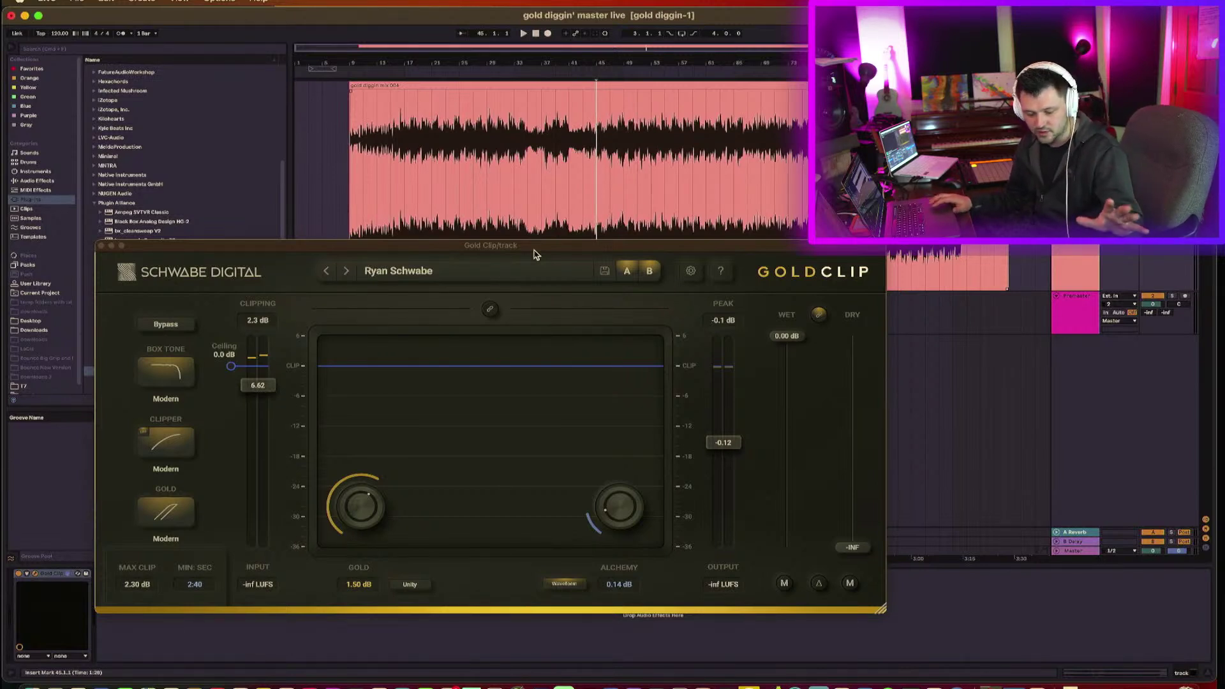
{"action": "left_click_drag", "start_coordinate": [510, 256], "coordinate": [673, 324]}
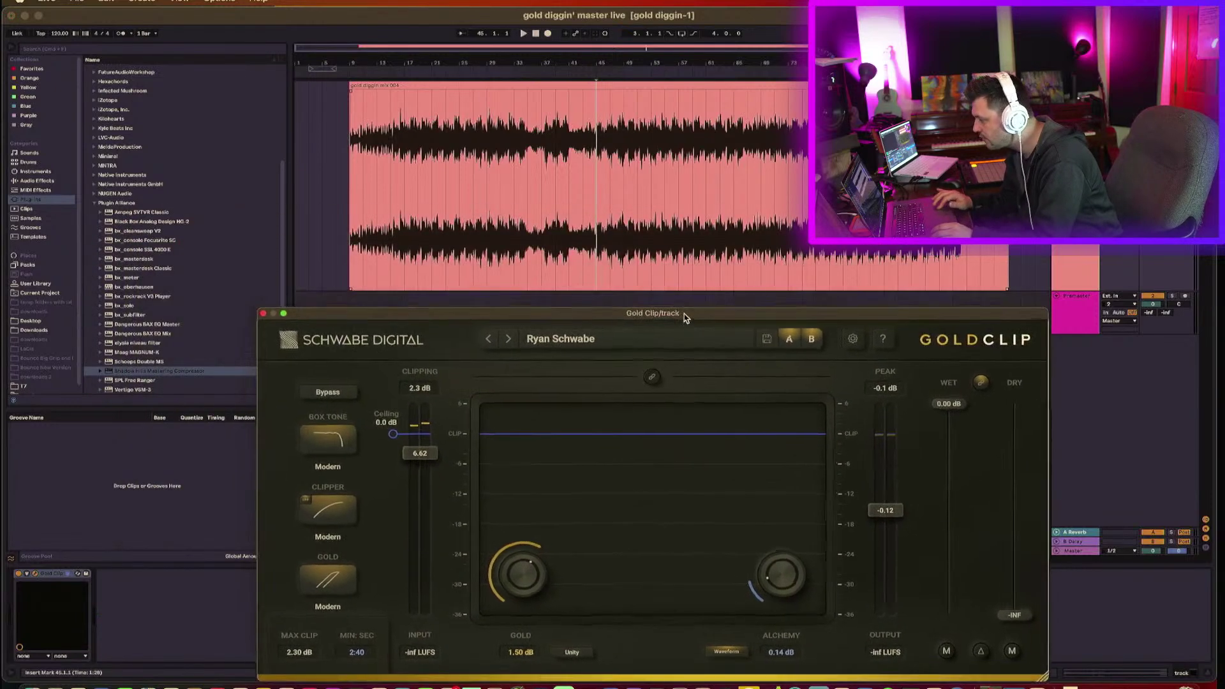
{"action": "left_click", "coordinate": [612, 239]}
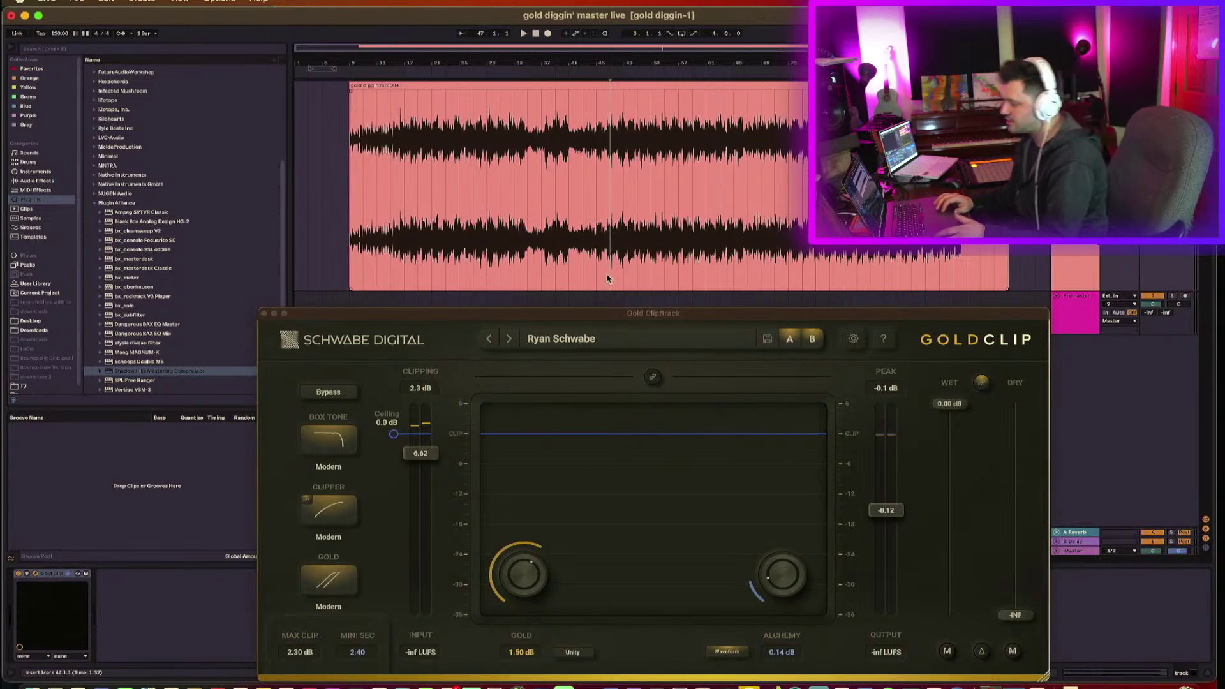
{"action": "left_click_drag", "start_coordinate": [598, 312], "coordinate": [575, 303]}
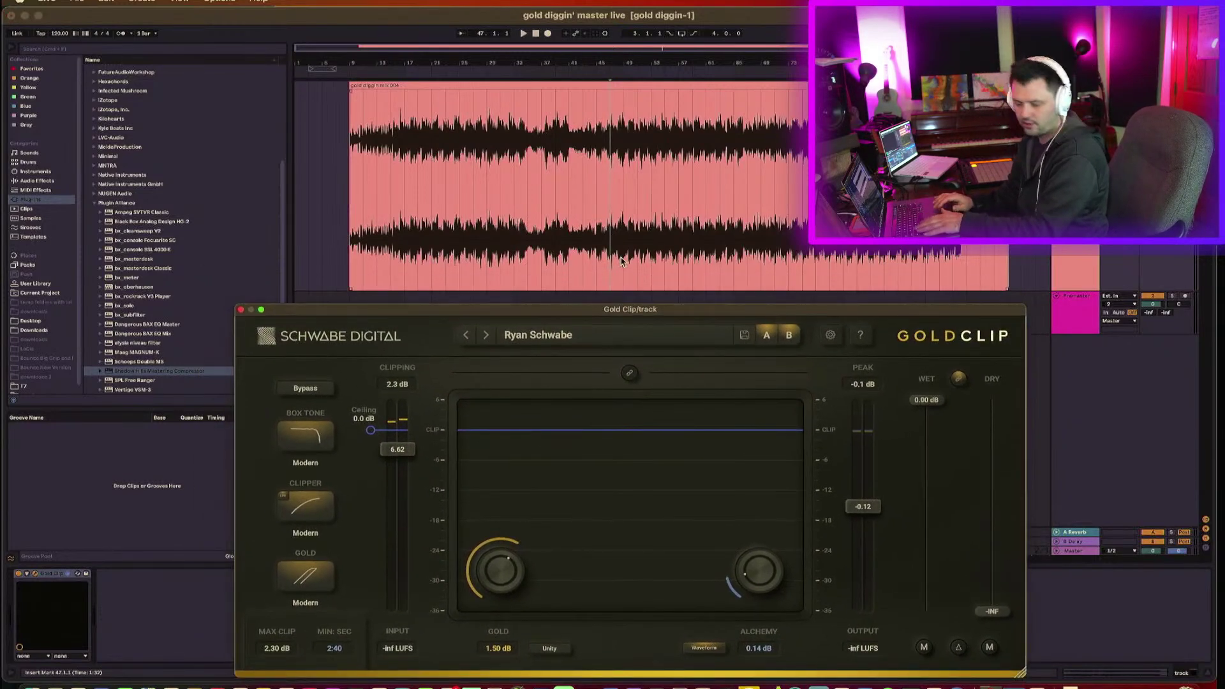
{"action": "key", "text": "space"}
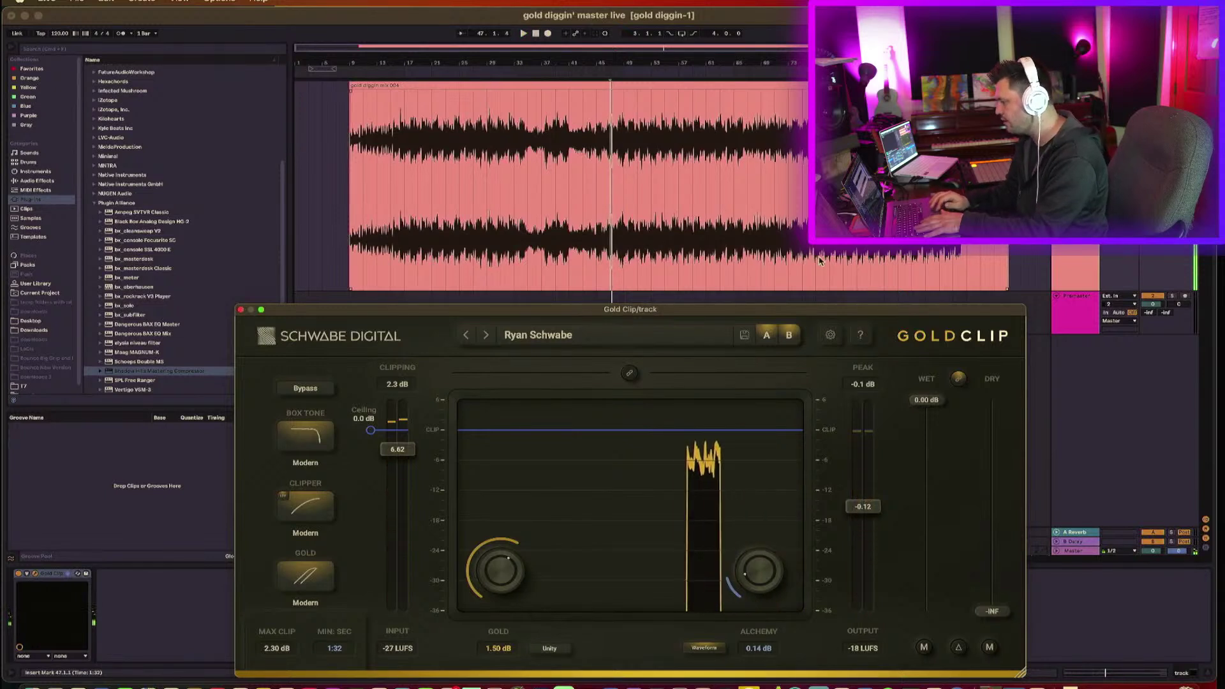
Play the song from bar 81 and use Gold Clip's bypass to compare the sound.
{"action": "left_click", "coordinate": [843, 260]}
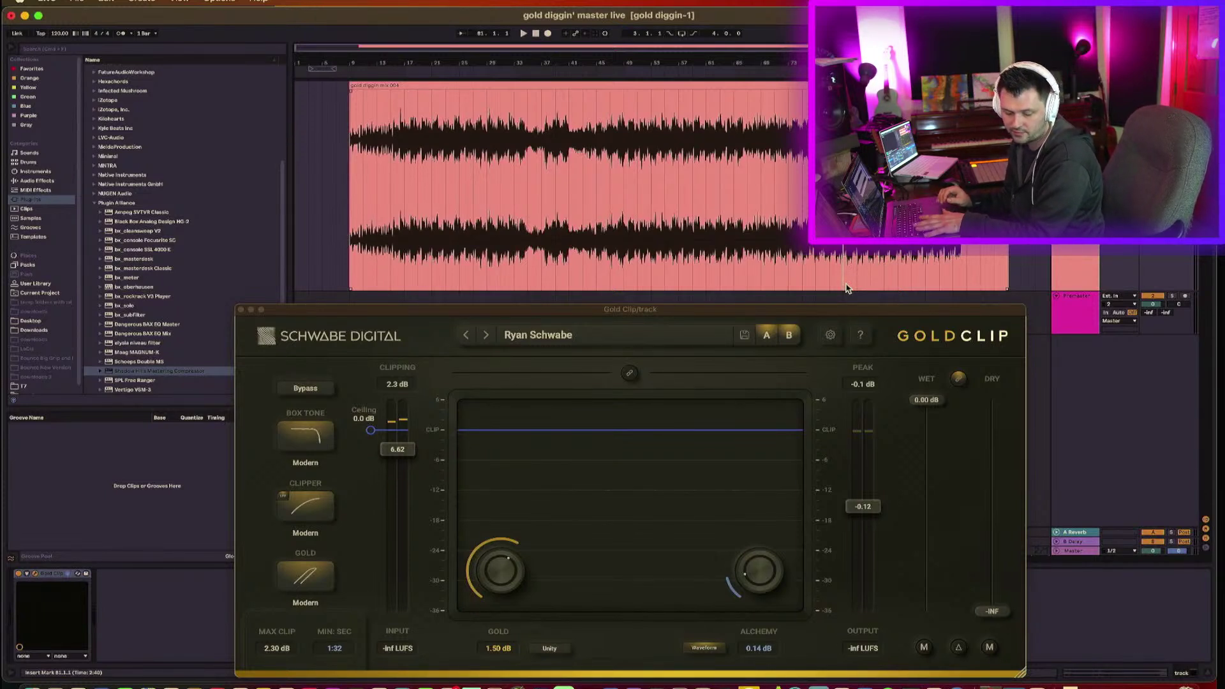
{"action": "key", "text": "space"}
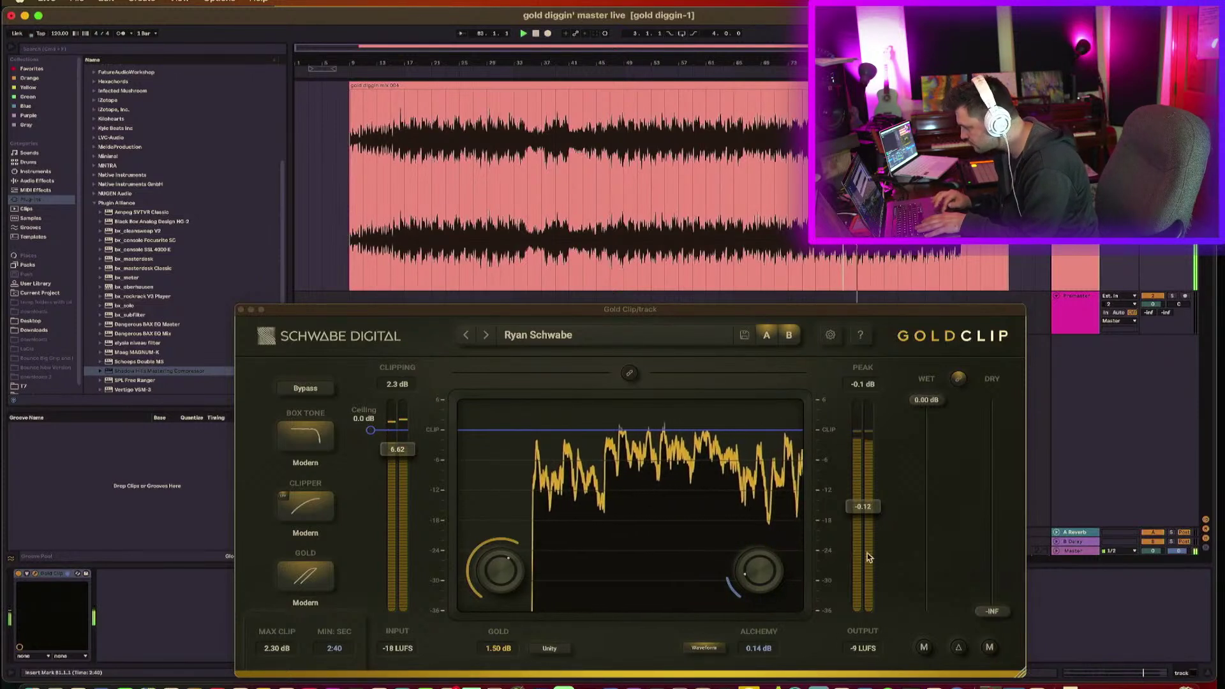
{"action": "left_click", "coordinate": [291, 388]}
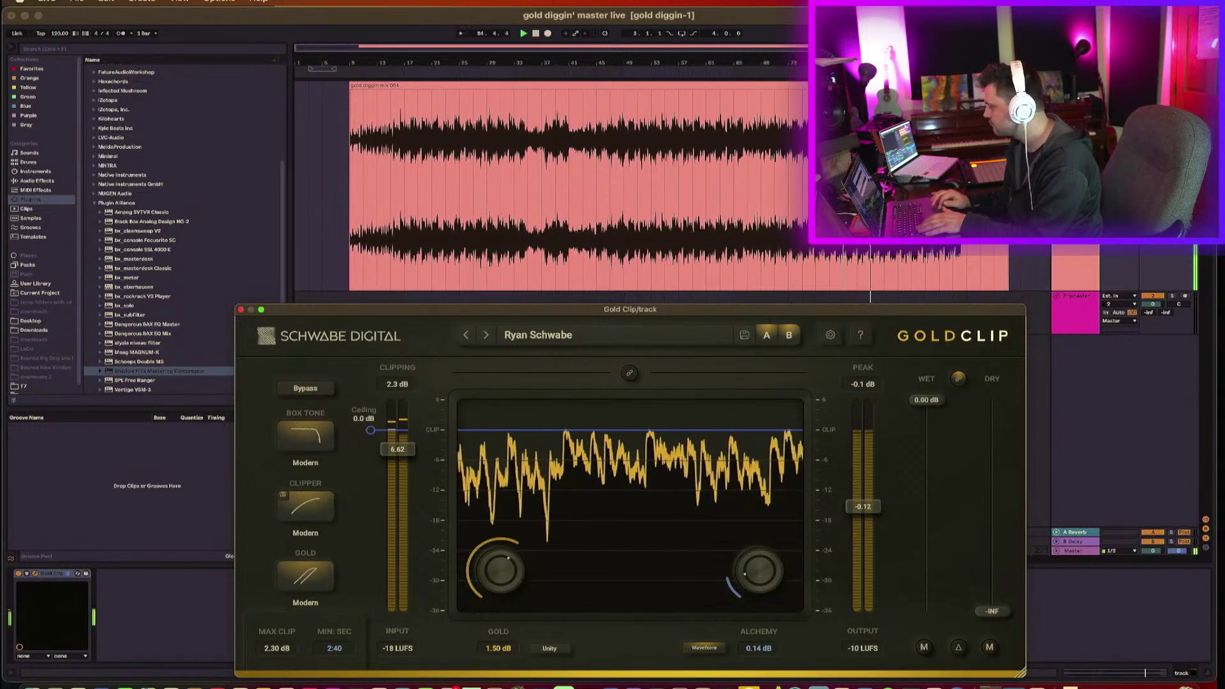
Close the Gold Clip window, freeze the audio track and select its clip.
{"action": "left_click", "coordinate": [241, 309]}
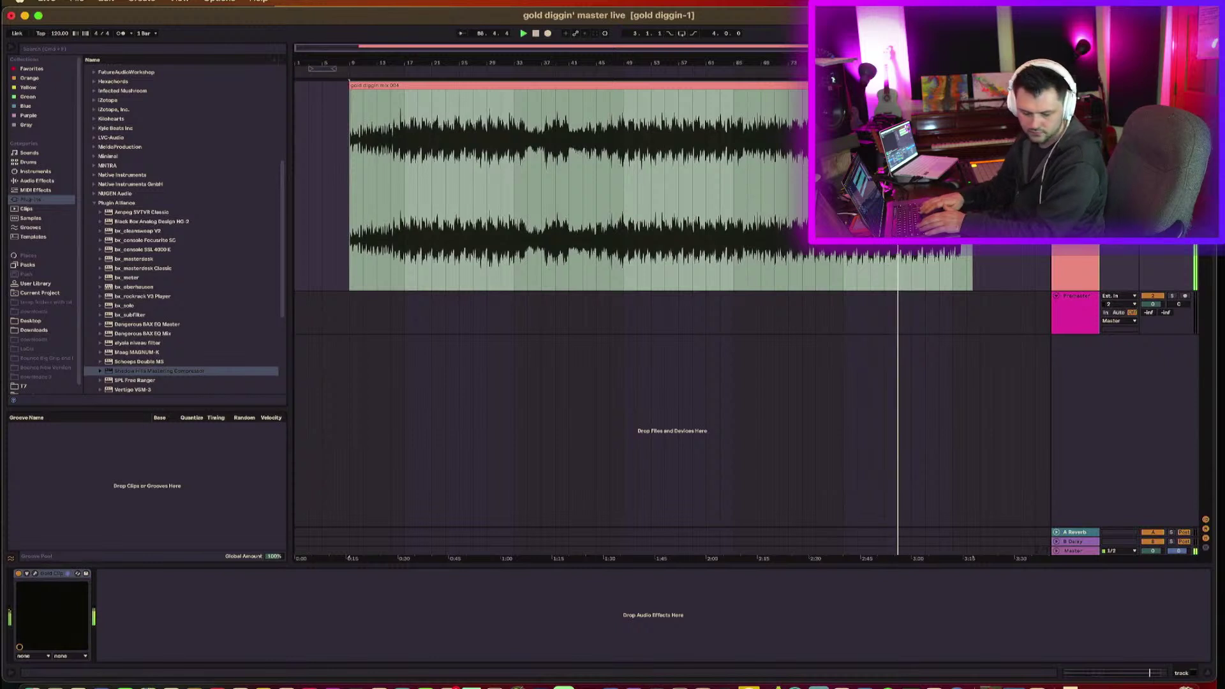
{"action": "right_click", "coordinate": [1075, 249]}
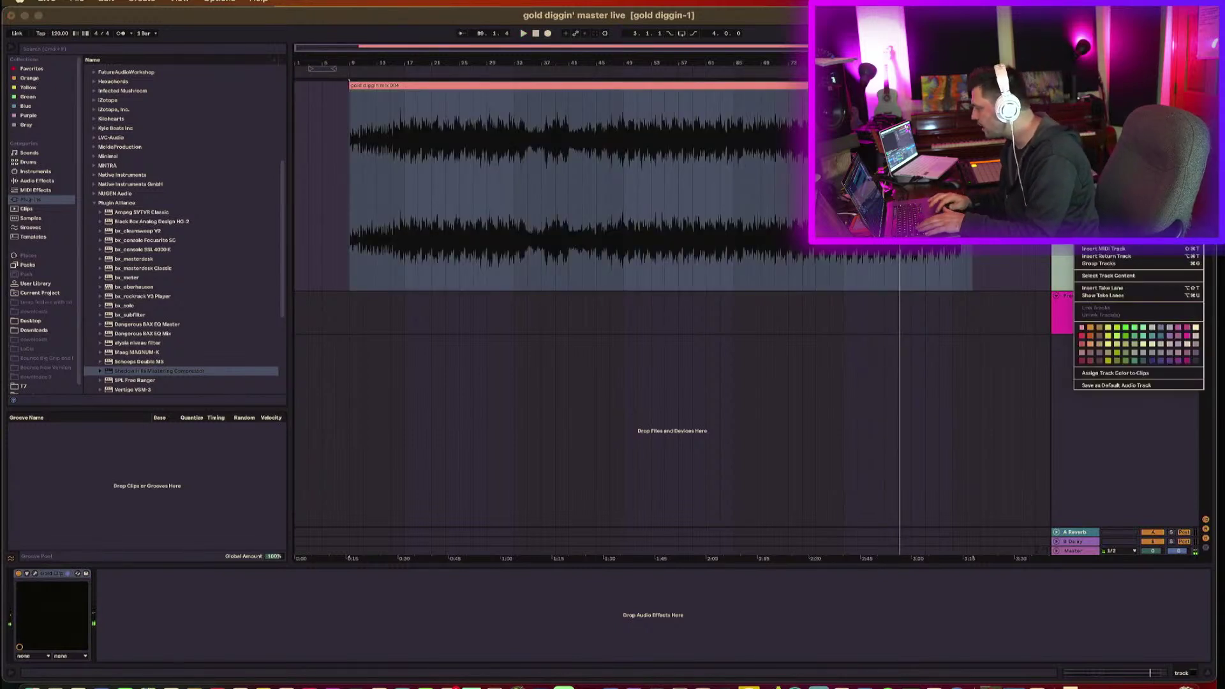
{"action": "left_click", "coordinate": [1104, 211]}
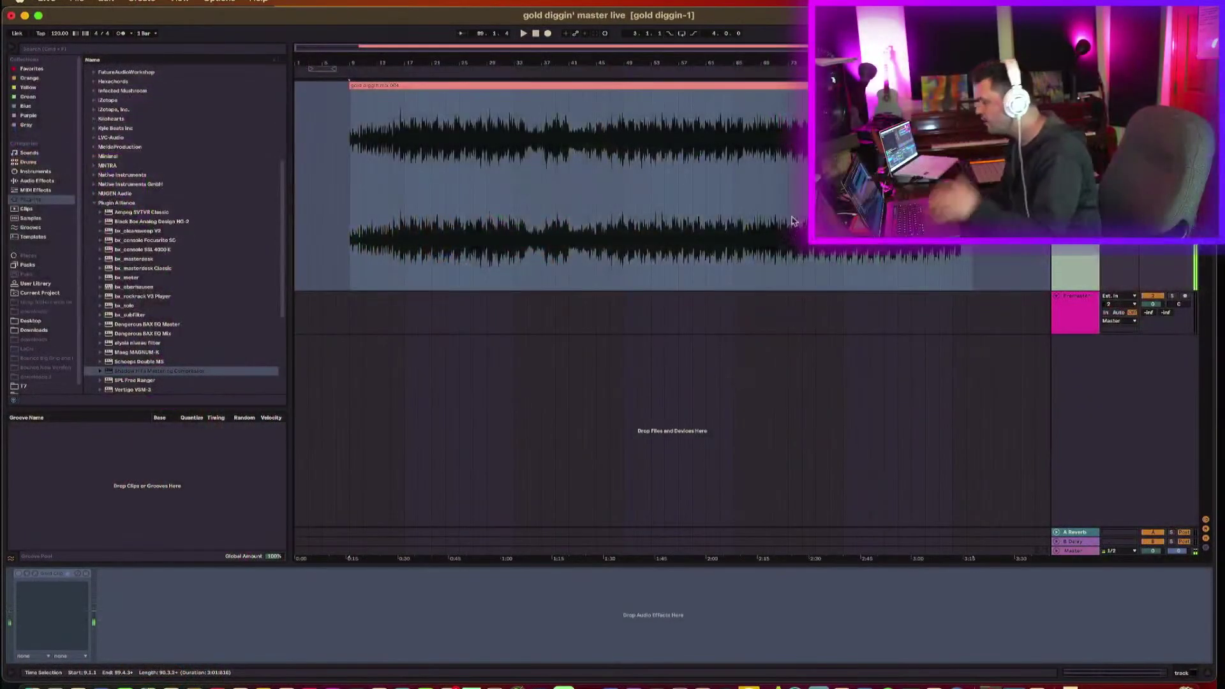
{"action": "left_click", "coordinate": [800, 85]}
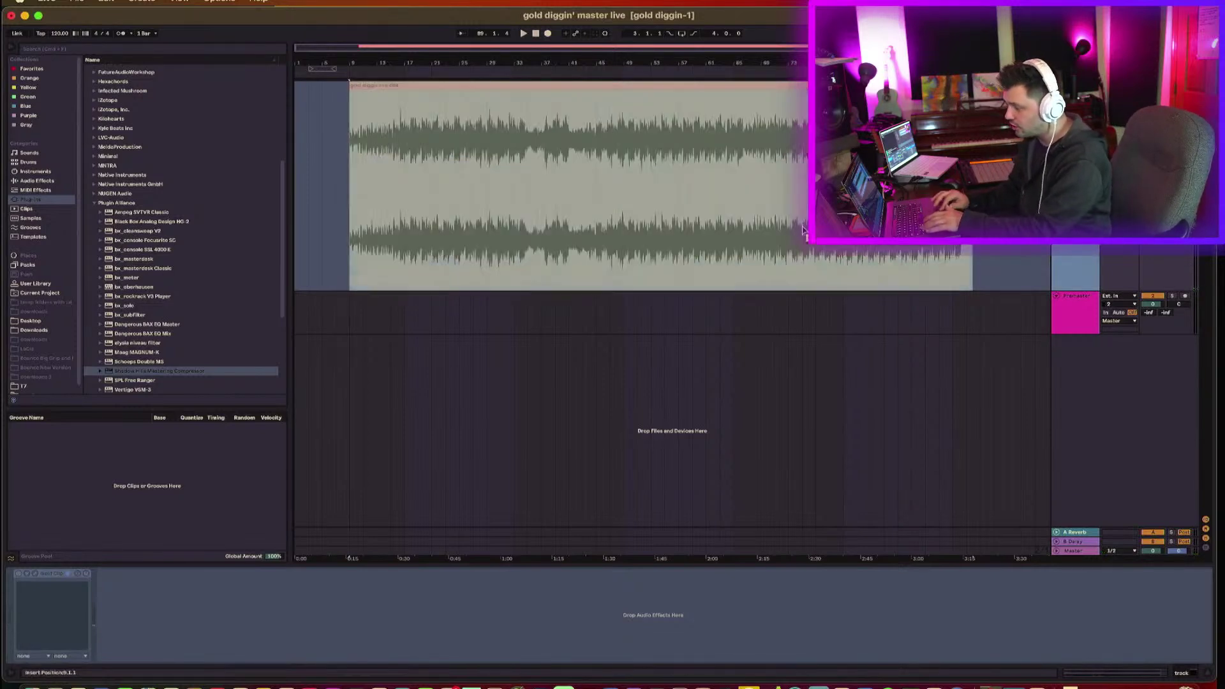
Copy the frozen clip onto the Premaster track and enlarge that track to show its waveform.
{"action": "left_click_drag", "start_coordinate": [800, 85], "coordinate": [802, 304]}
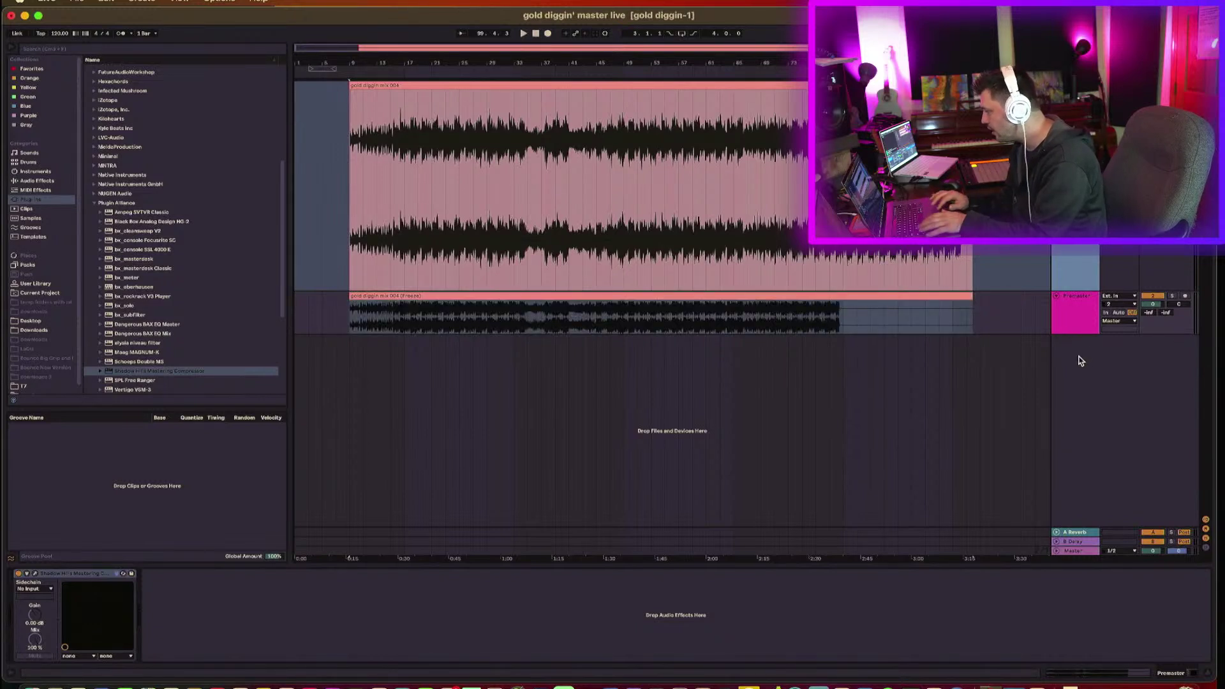
{"action": "left_click_drag", "start_coordinate": [1076, 334], "coordinate": [1081, 511]}
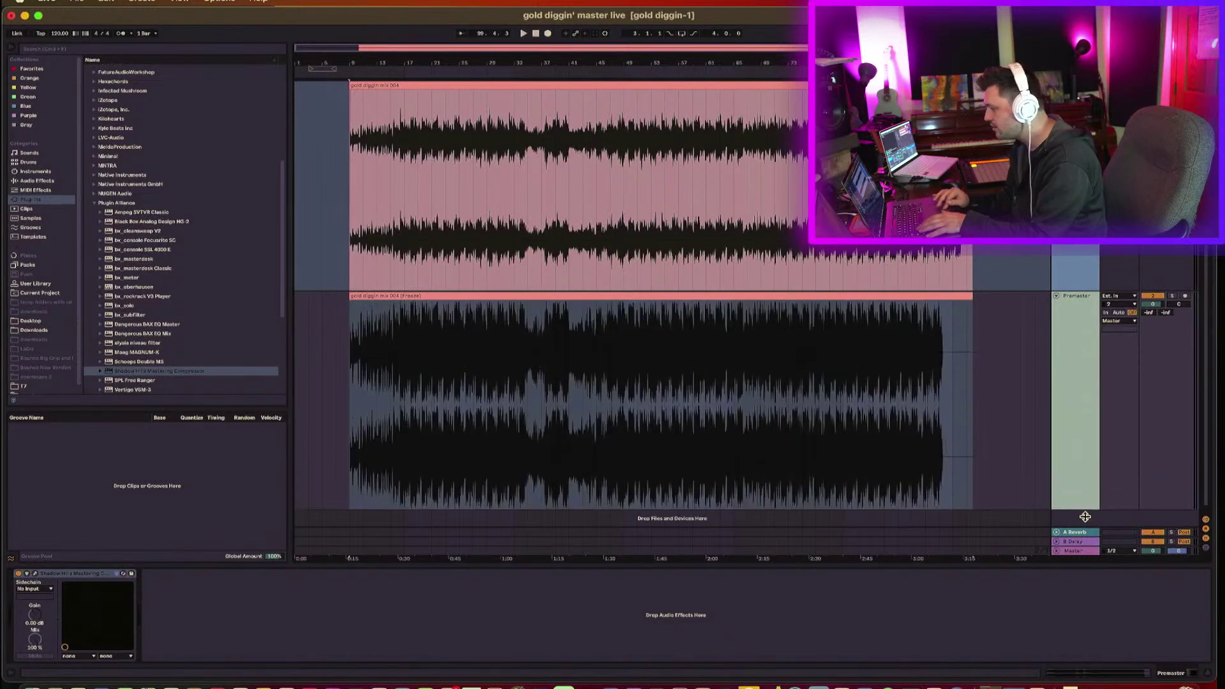
Turn off warping on the Premaster clip, choose the Pro warp mode and lower the clip gain.
{"action": "double_click", "coordinate": [444, 305]}
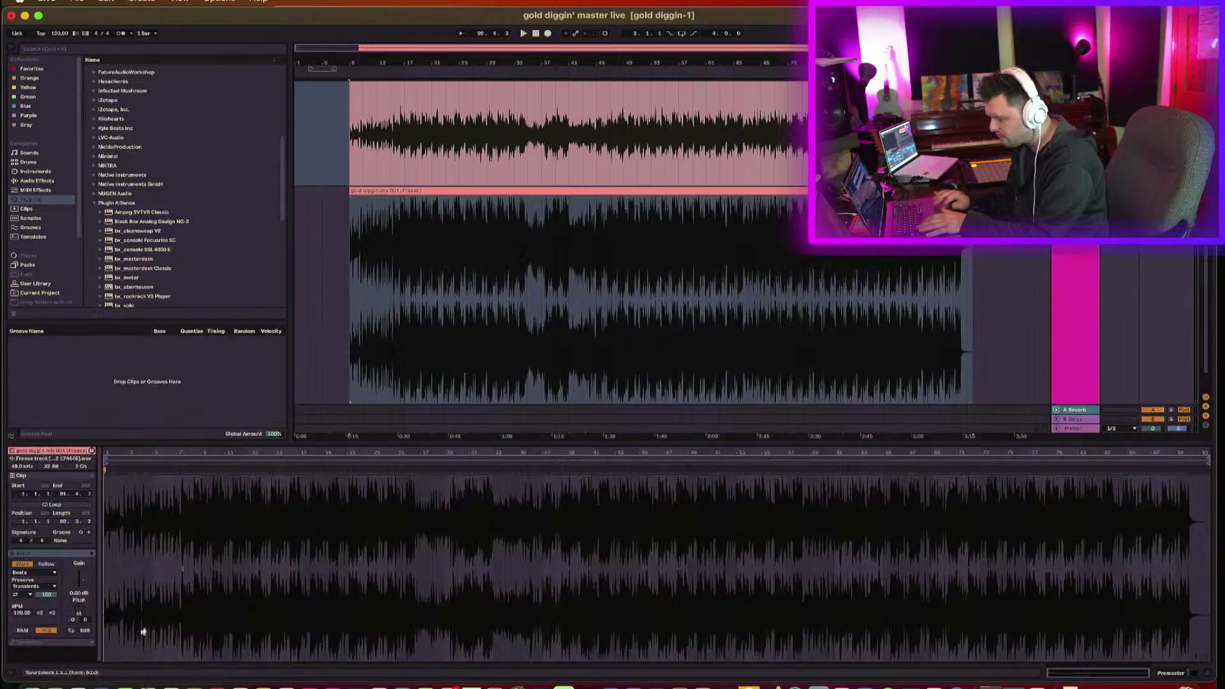
{"action": "left_click", "coordinate": [25, 566]}
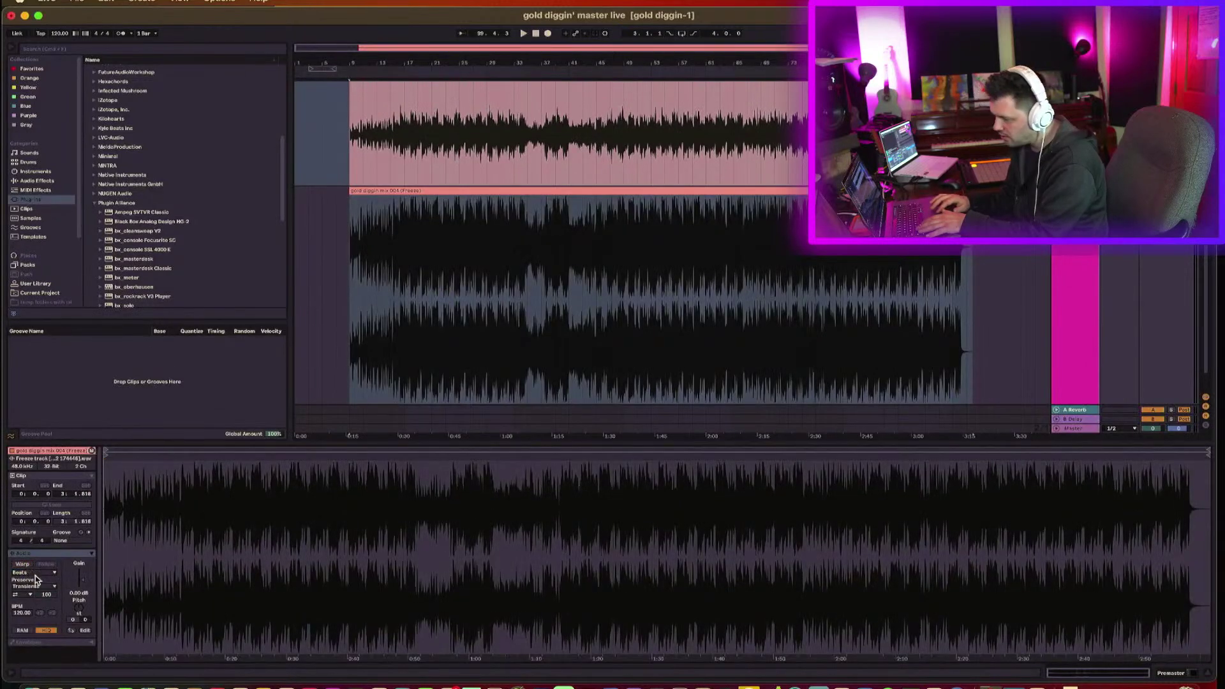
{"action": "left_click", "coordinate": [36, 573]}
{"action": "left_click", "coordinate": [55, 618]}
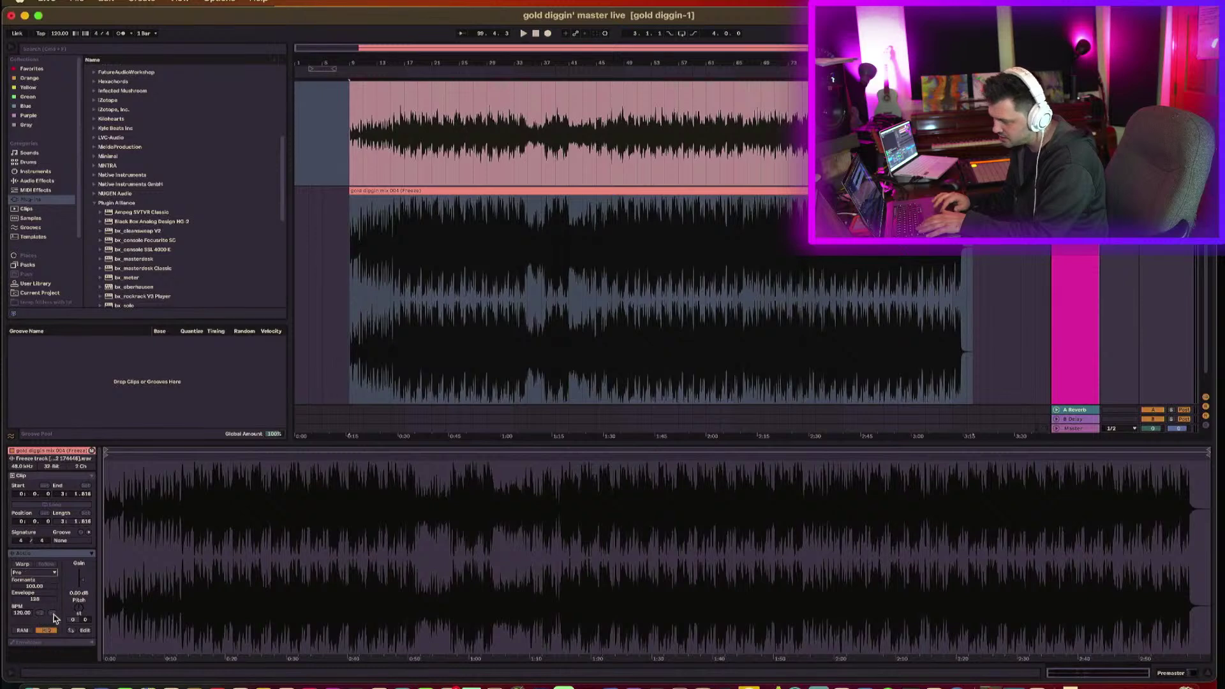
{"action": "left_click_drag", "start_coordinate": [78, 598], "coordinate": [78, 602]}
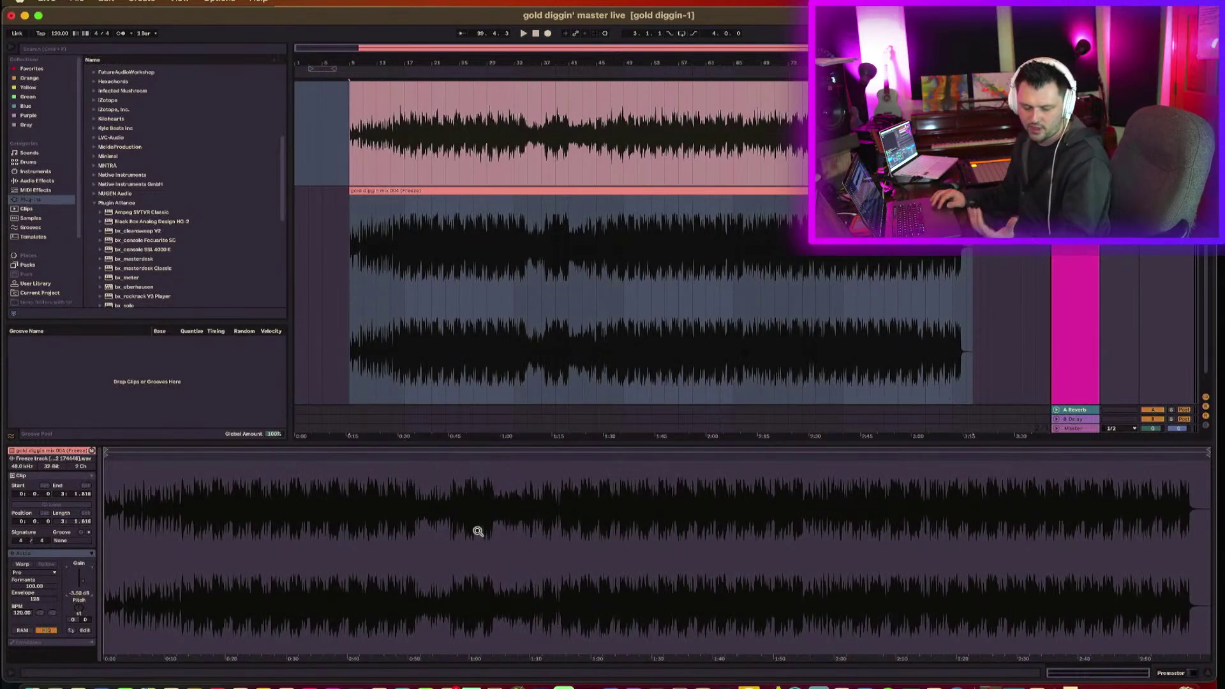
Open the Shadow Hills Mastering Compressor on the Premaster track and switch its transformers from Nickel to Iron.
{"action": "left_click", "coordinate": [1074, 361]}
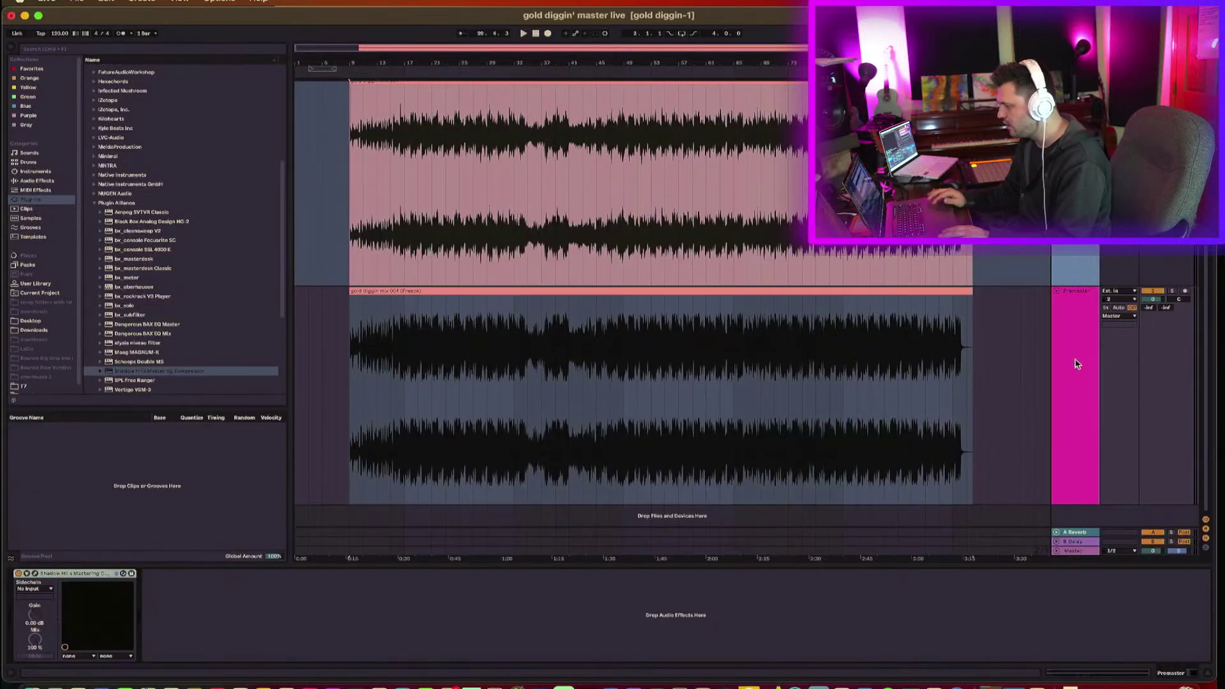
{"action": "left_click", "coordinate": [35, 573]}
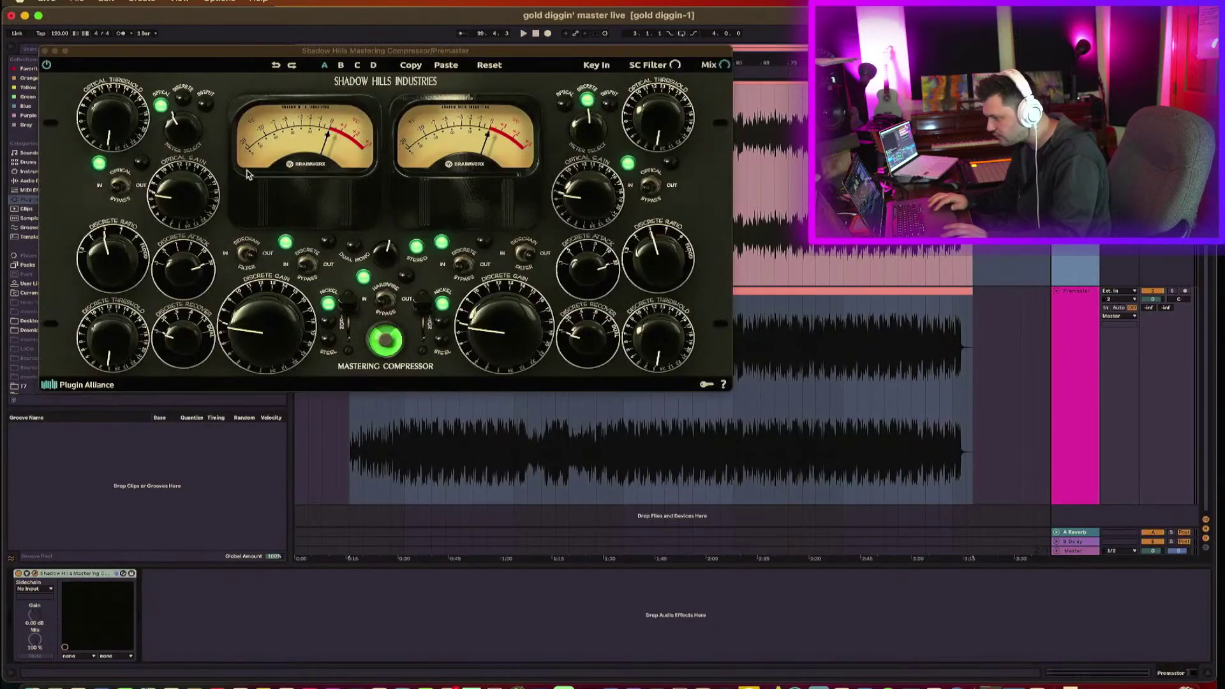
{"action": "left_click", "coordinate": [248, 262]}
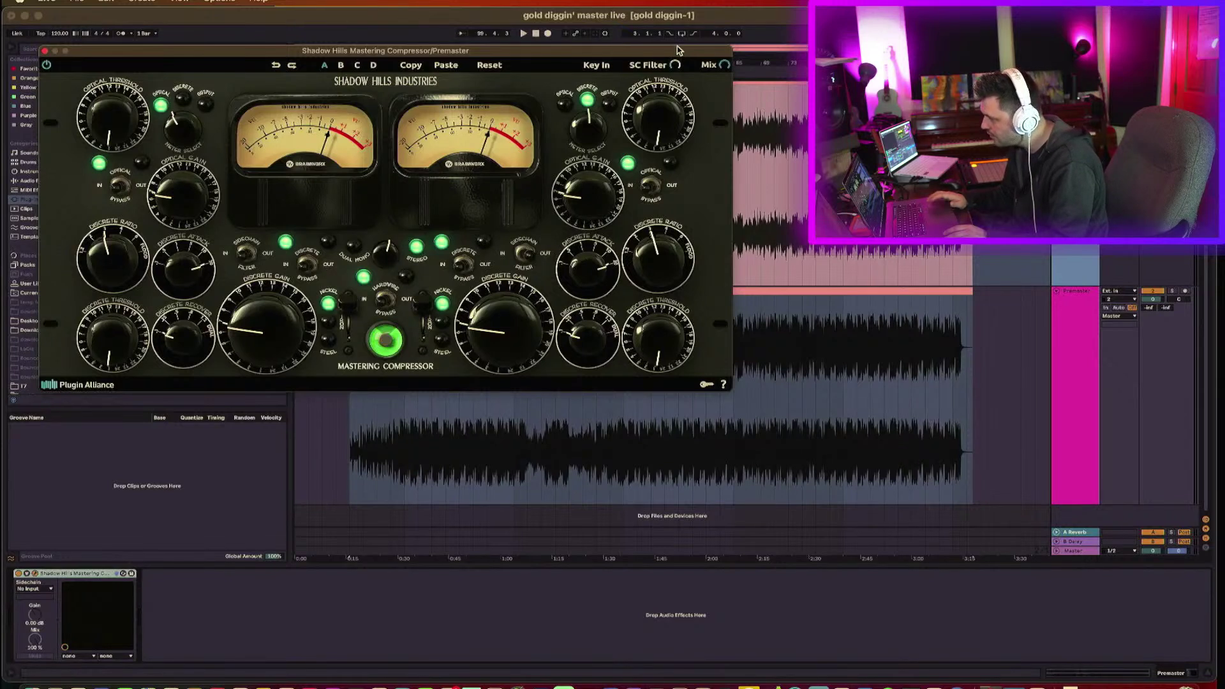
{"action": "left_click", "coordinate": [349, 333]}
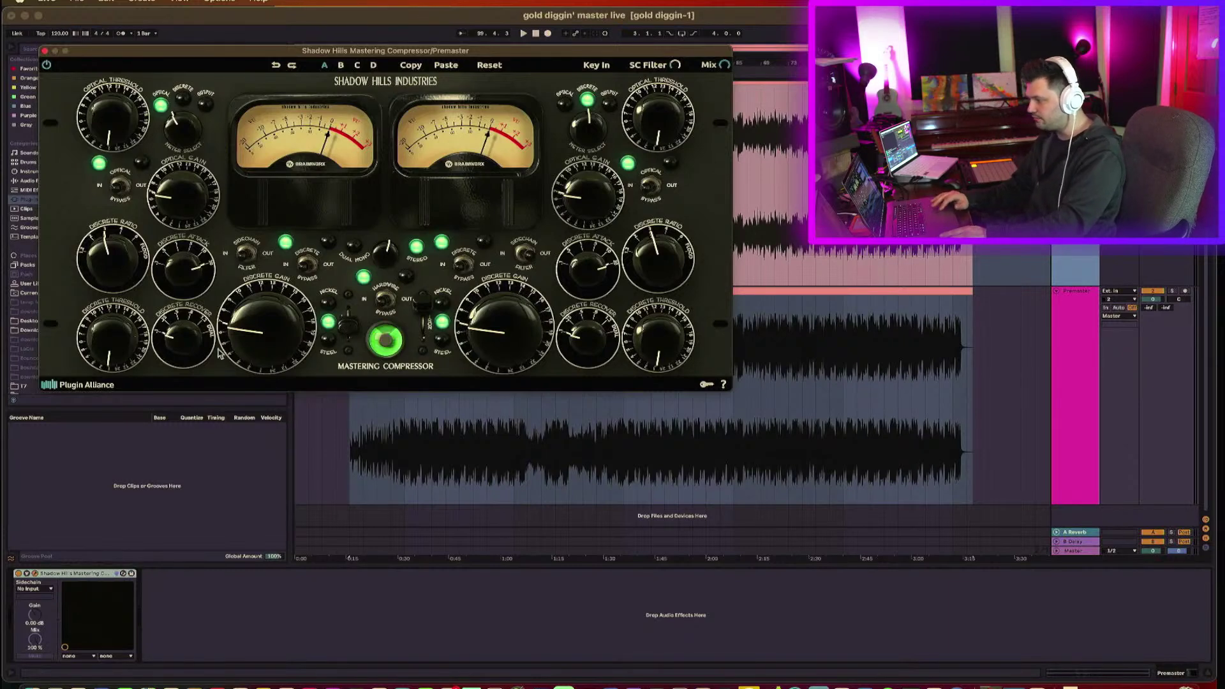
Play the song and raise the first channel's optical threshold and optical gain on the Shadow Hills compressor.
{"action": "left_click", "coordinate": [416, 492]}
{"action": "left_click", "coordinate": [418, 462]}
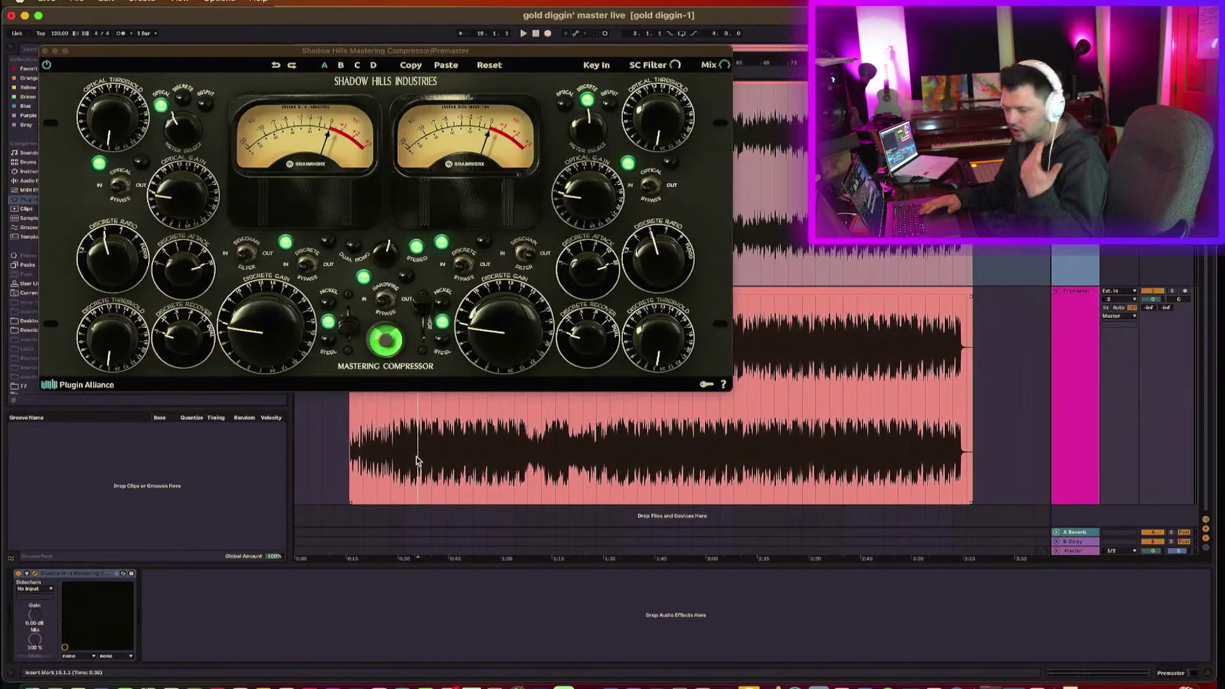
{"action": "key", "text": "space"}
{"action": "left_click", "coordinate": [119, 133]}
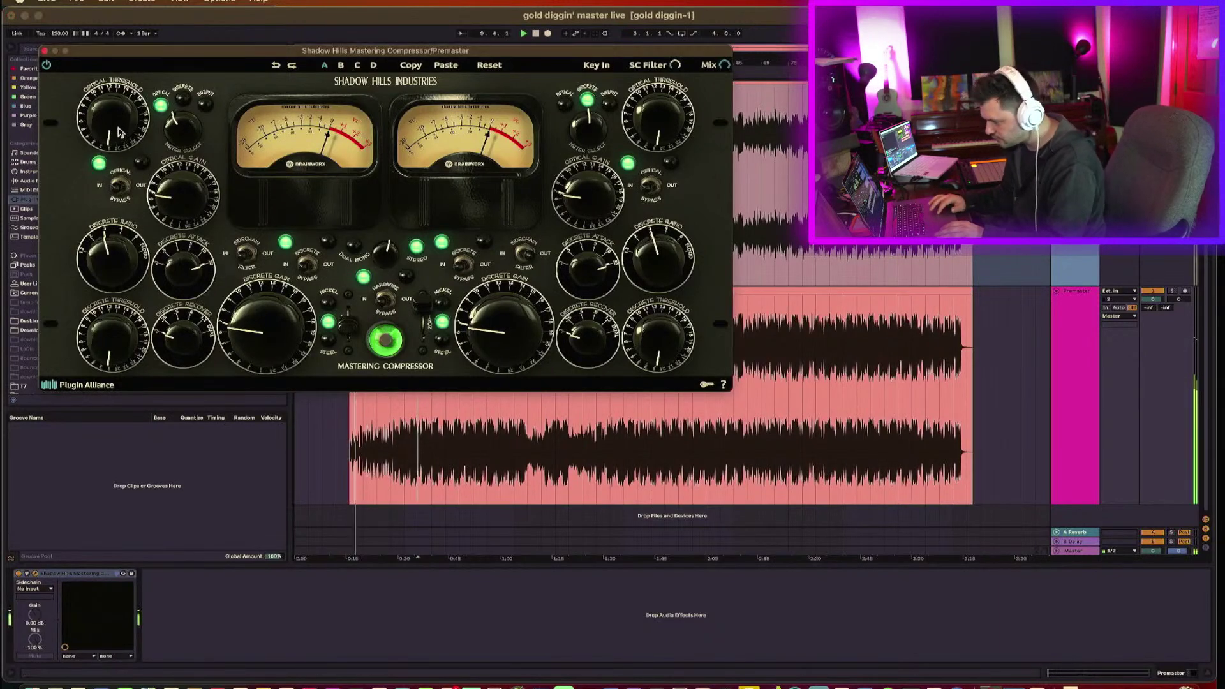
{"action": "left_click_drag", "start_coordinate": [119, 133], "coordinate": [120, 147]}
{"action": "left_click", "coordinate": [431, 466]}
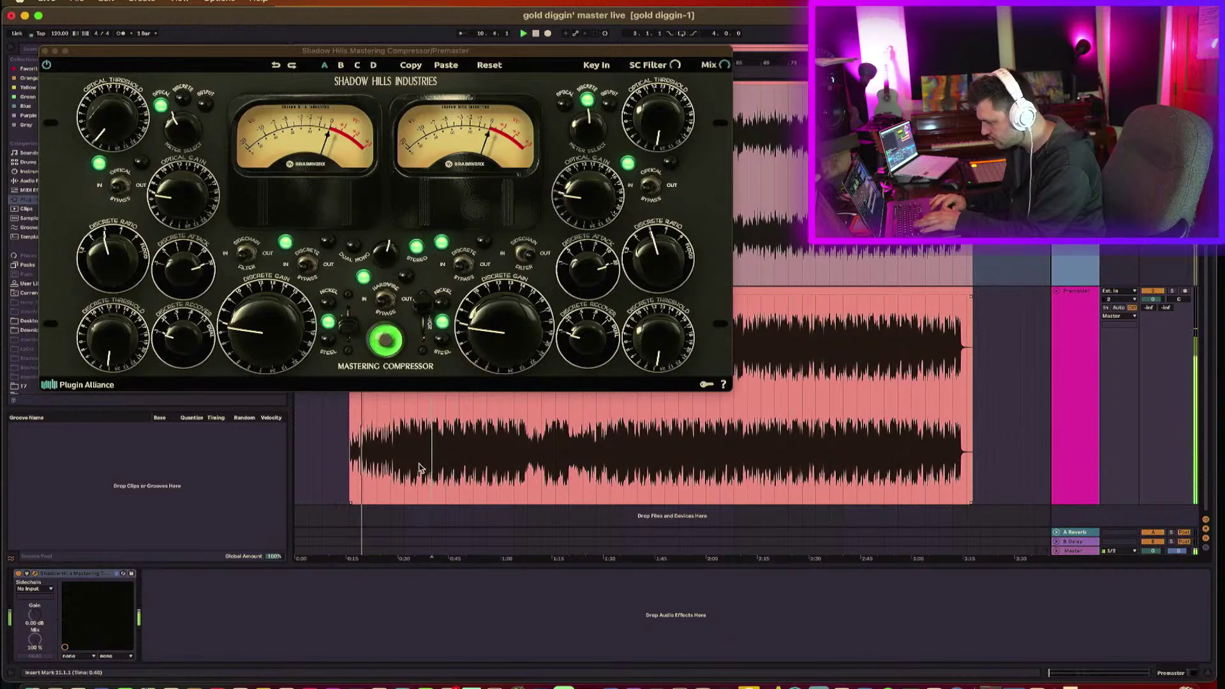
{"action": "left_click", "coordinate": [125, 131]}
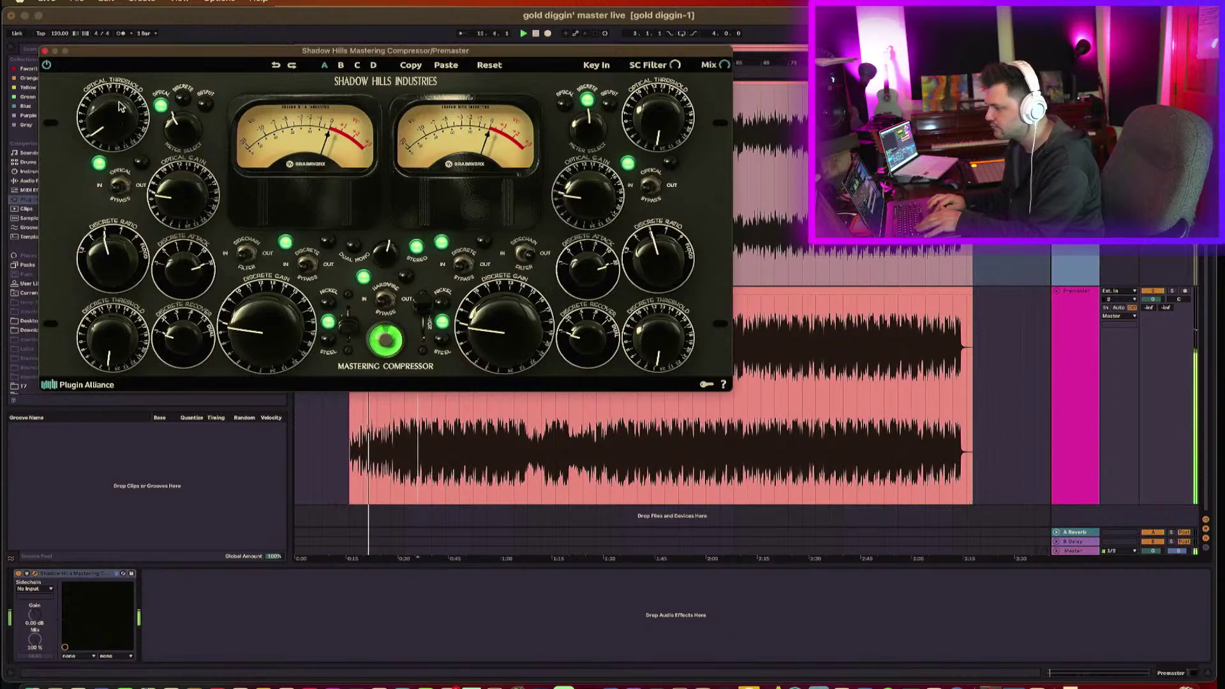
{"action": "scroll", "coordinate": [115, 110], "scroll_direction": "up", "scroll_amount": 5}
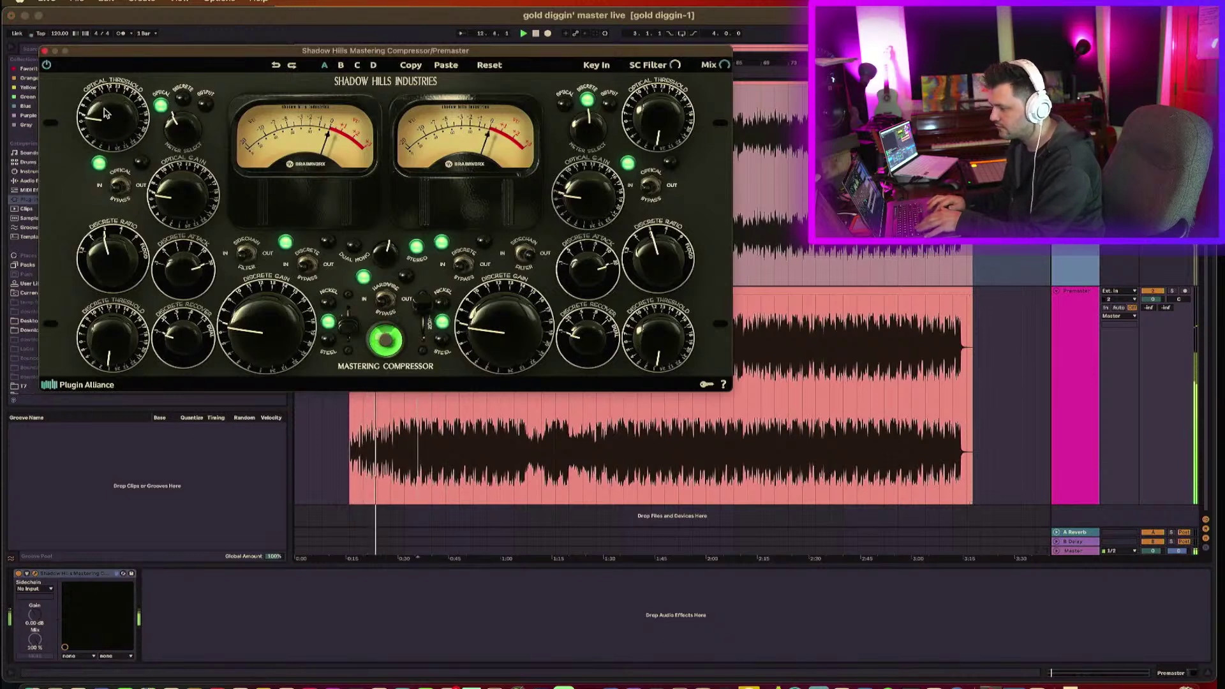
{"action": "scroll", "coordinate": [107, 108], "scroll_direction": "up", "scroll_amount": 2}
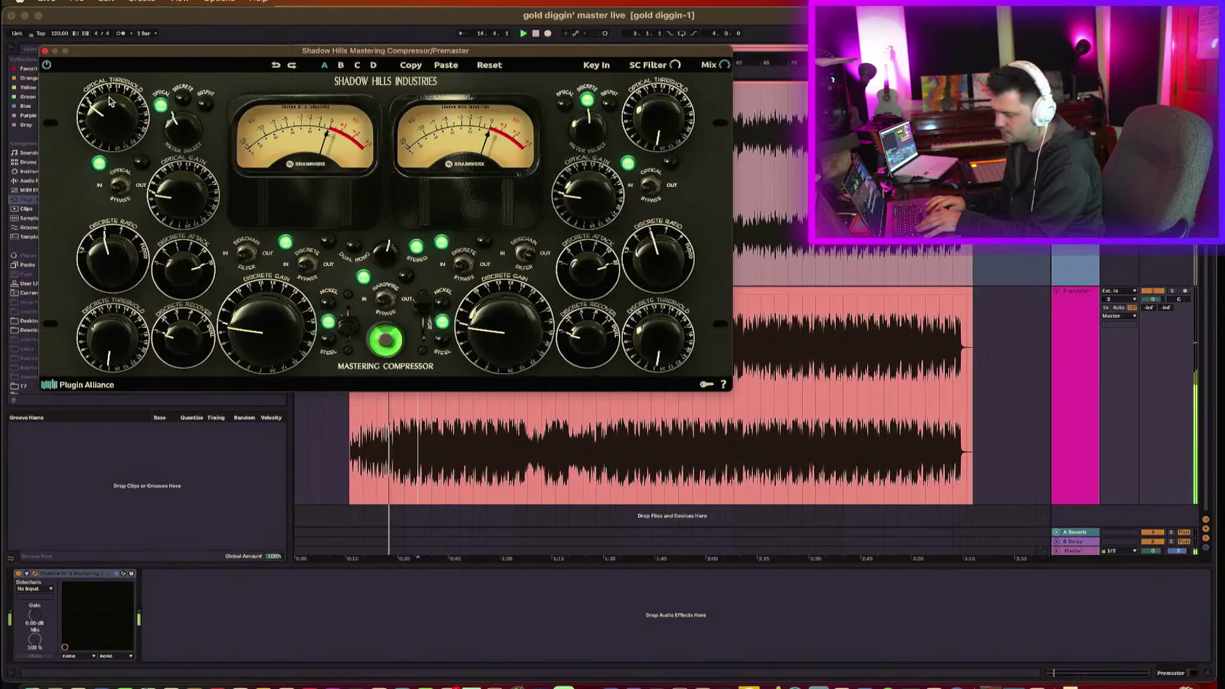
{"action": "scroll", "coordinate": [109, 102], "scroll_direction": "up", "scroll_amount": 2}
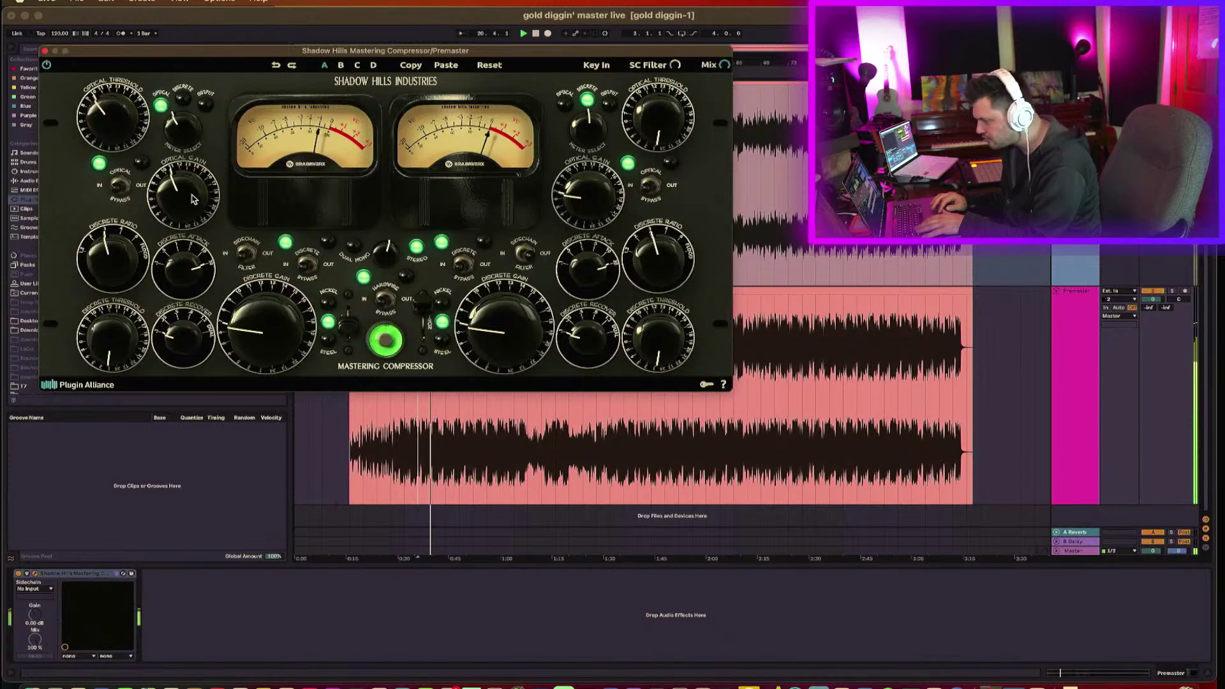
{"action": "left_click_drag", "start_coordinate": [193, 193], "coordinate": [194, 185]}
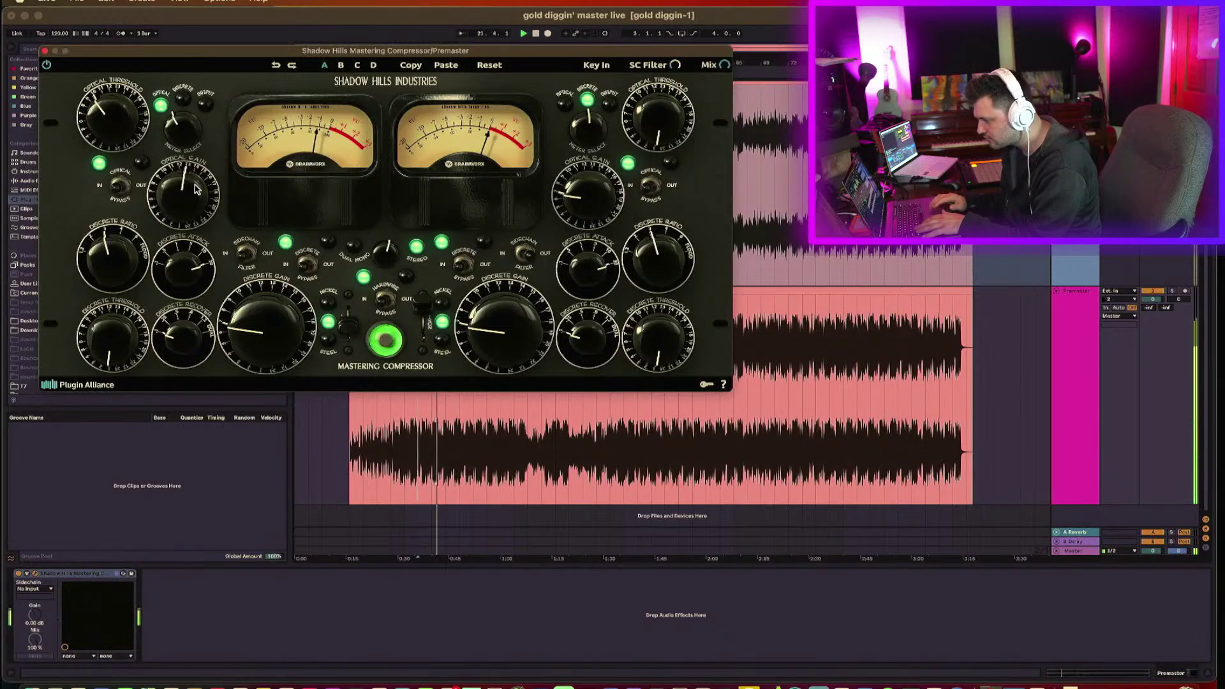
Lower the first channel's discrete ratio and raise its discrete threshold and discrete gain.
{"action": "left_click_drag", "start_coordinate": [109, 268], "coordinate": [109, 287]}
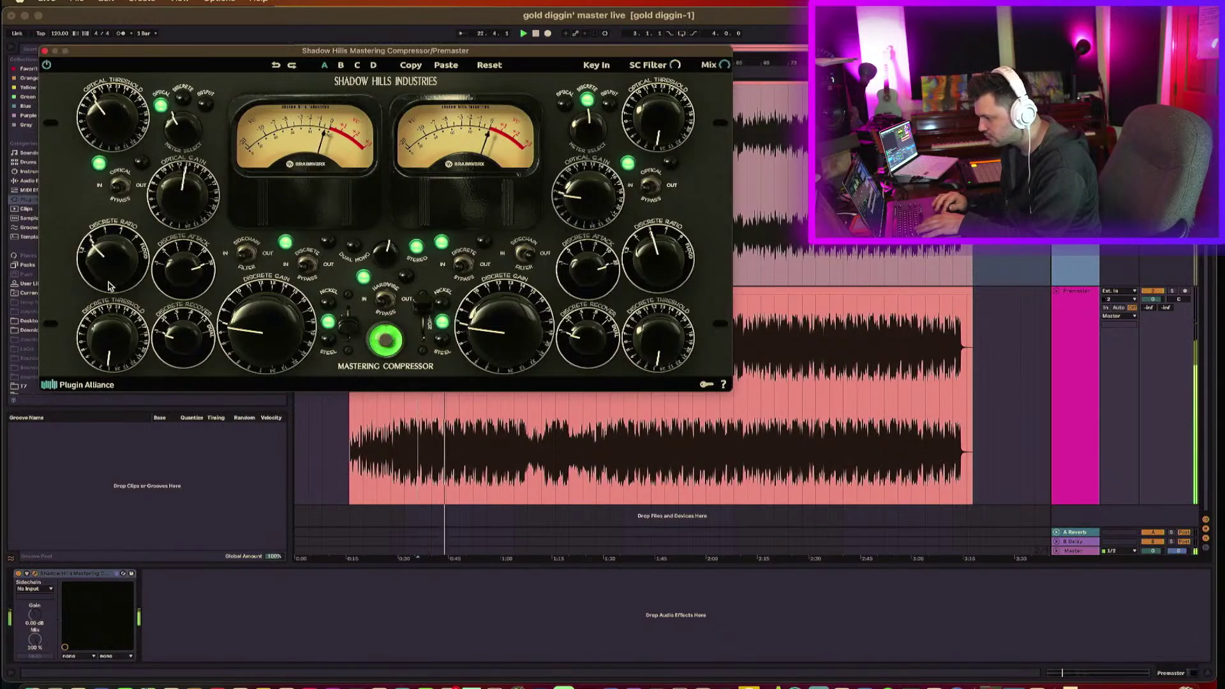
{"action": "left_click_drag", "start_coordinate": [112, 354], "coordinate": [112, 322]}
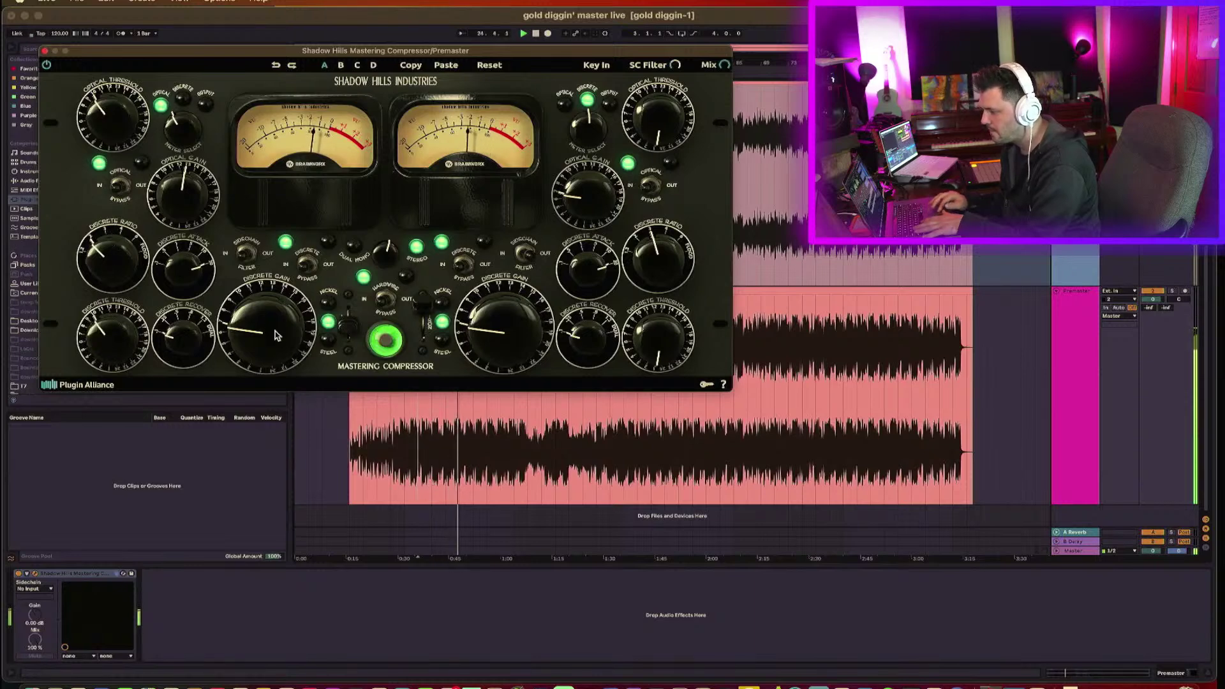
{"action": "left_click_drag", "start_coordinate": [283, 325], "coordinate": [285, 301]}
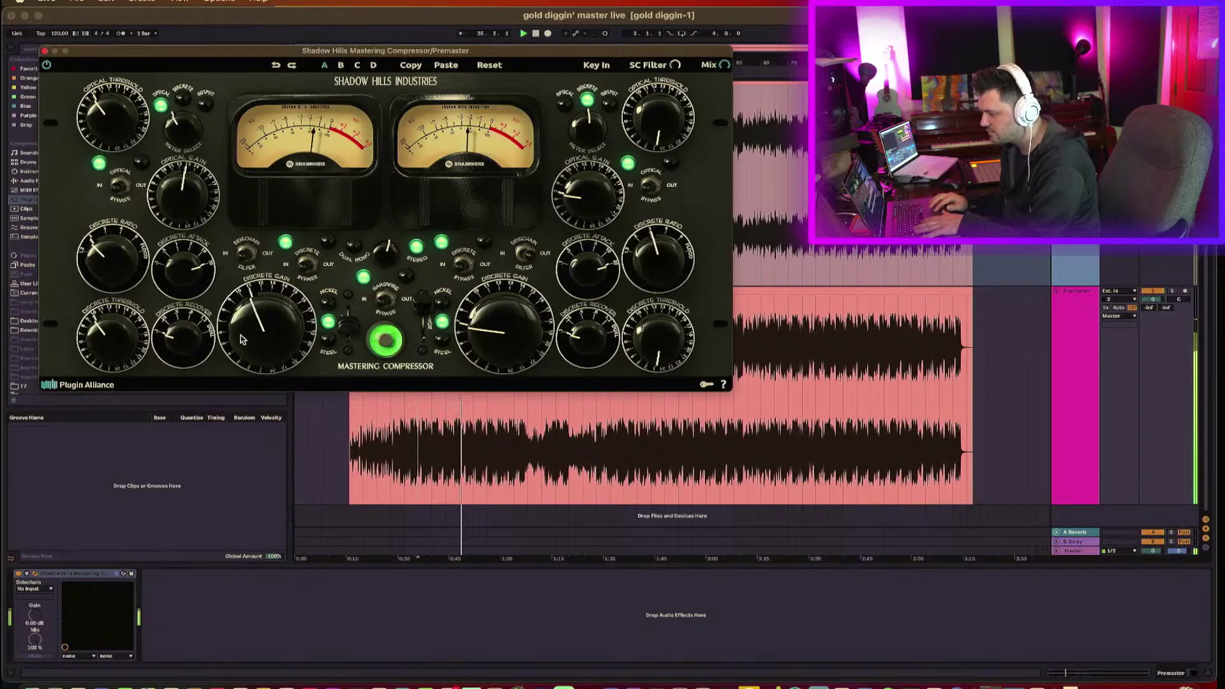
Compare the sound with the compressor switched off and on, and fine-tune the optical and discrete gain to match.
{"action": "left_click", "coordinate": [19, 578]}
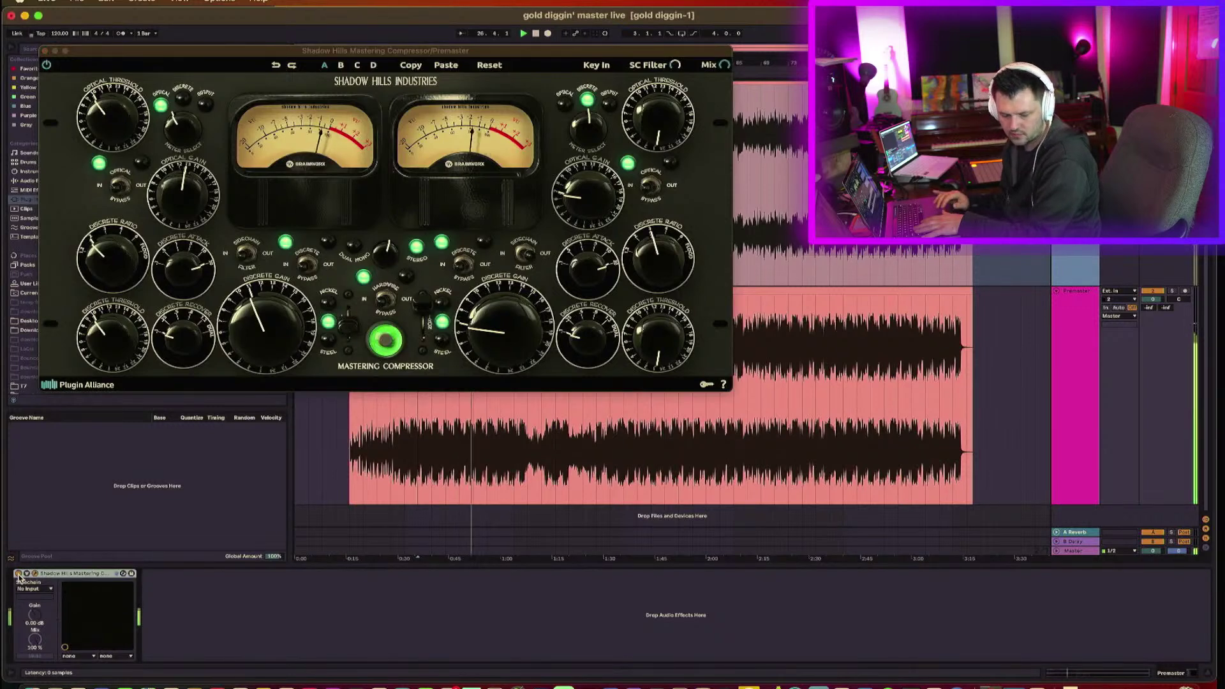
{"action": "left_click_drag", "start_coordinate": [282, 322], "coordinate": [283, 331]}
{"action": "left_click", "coordinate": [17, 576]}
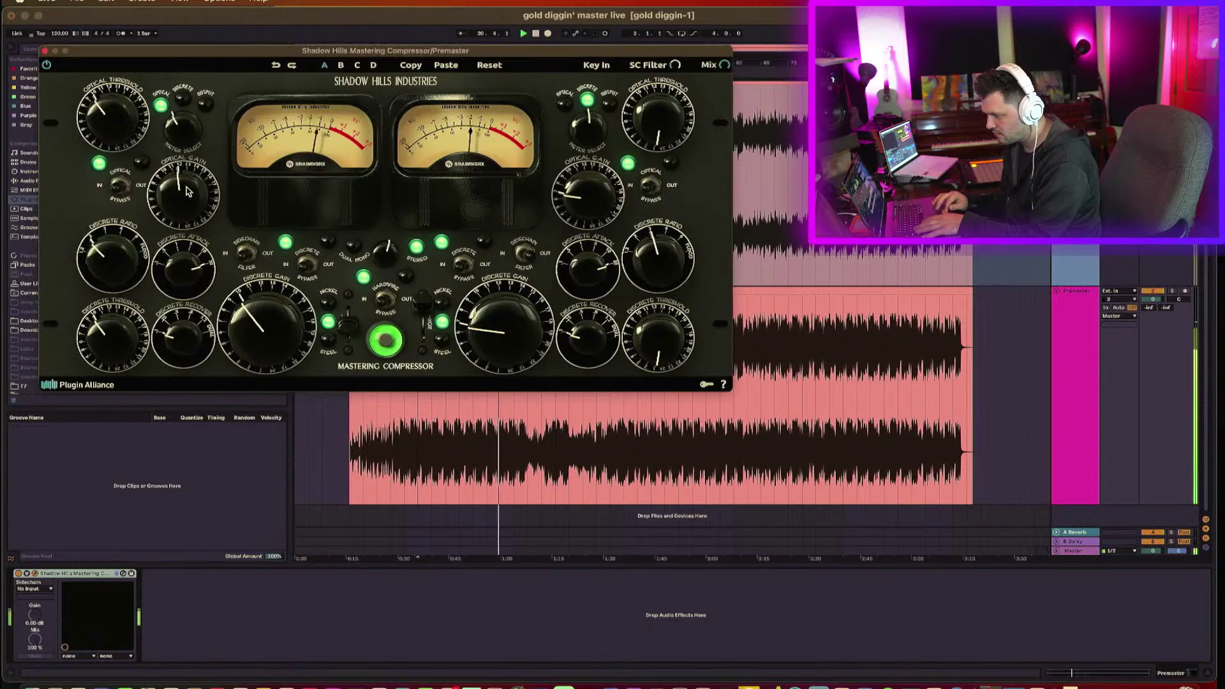
{"action": "left_click", "coordinate": [19, 575]}
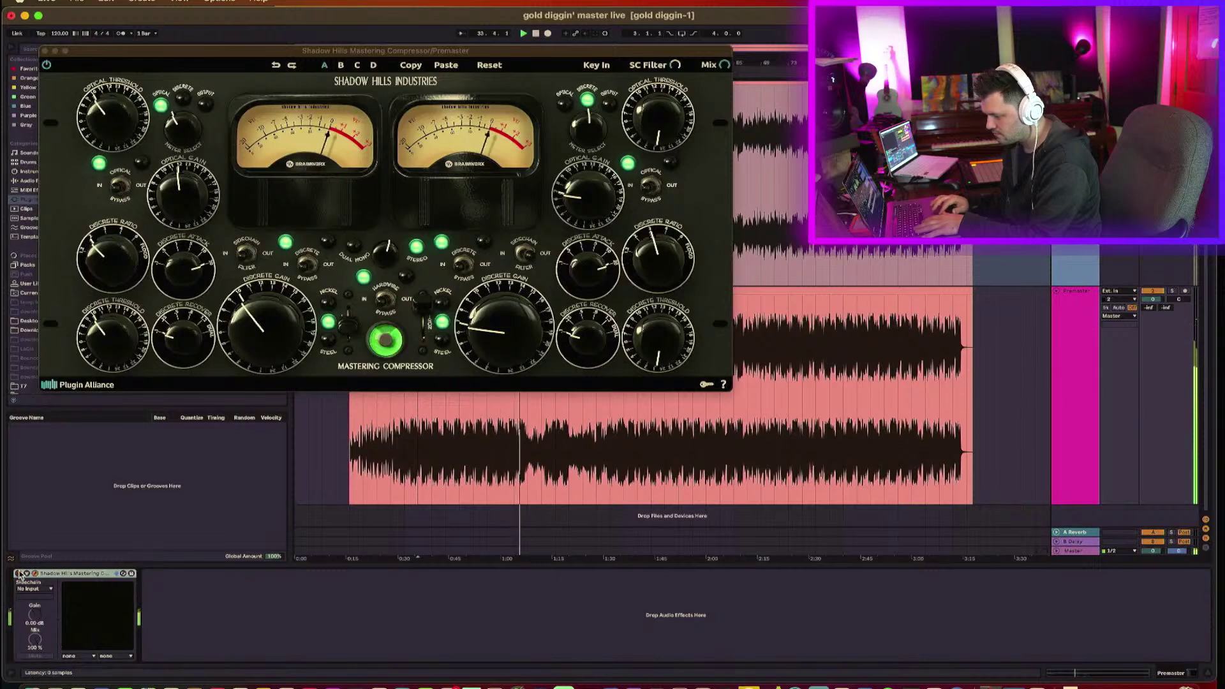
{"action": "left_click", "coordinate": [271, 336]}
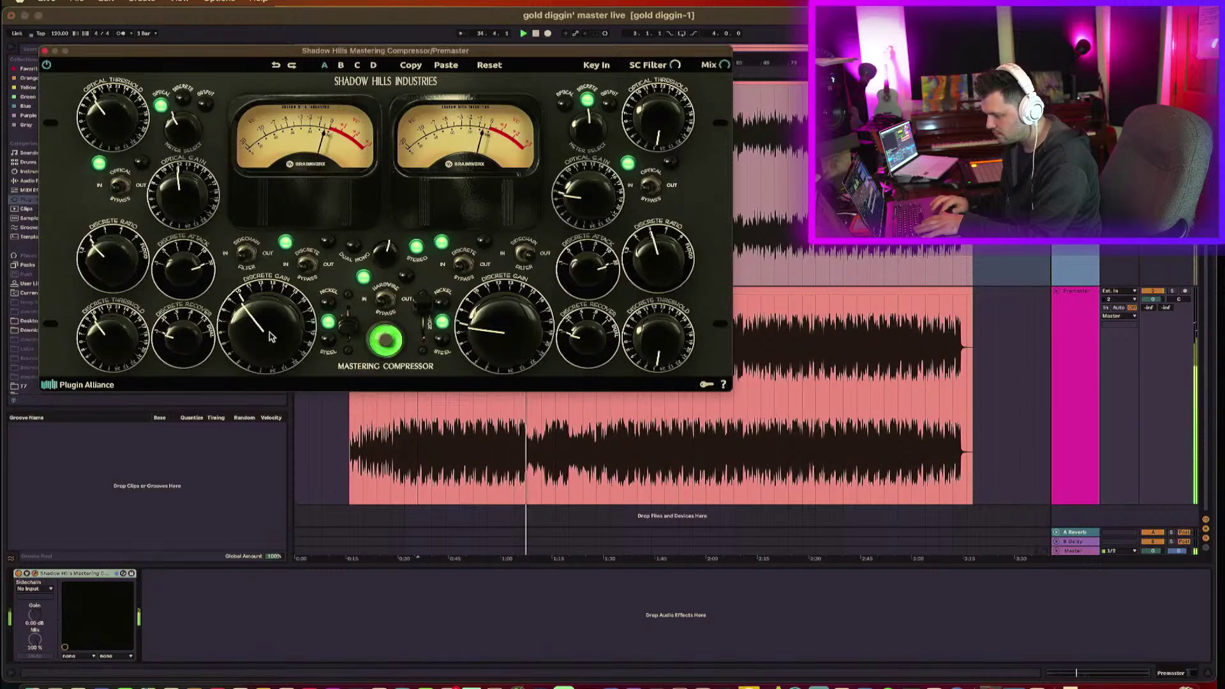
{"action": "left_click_drag", "start_coordinate": [271, 336], "coordinate": [278, 323]}
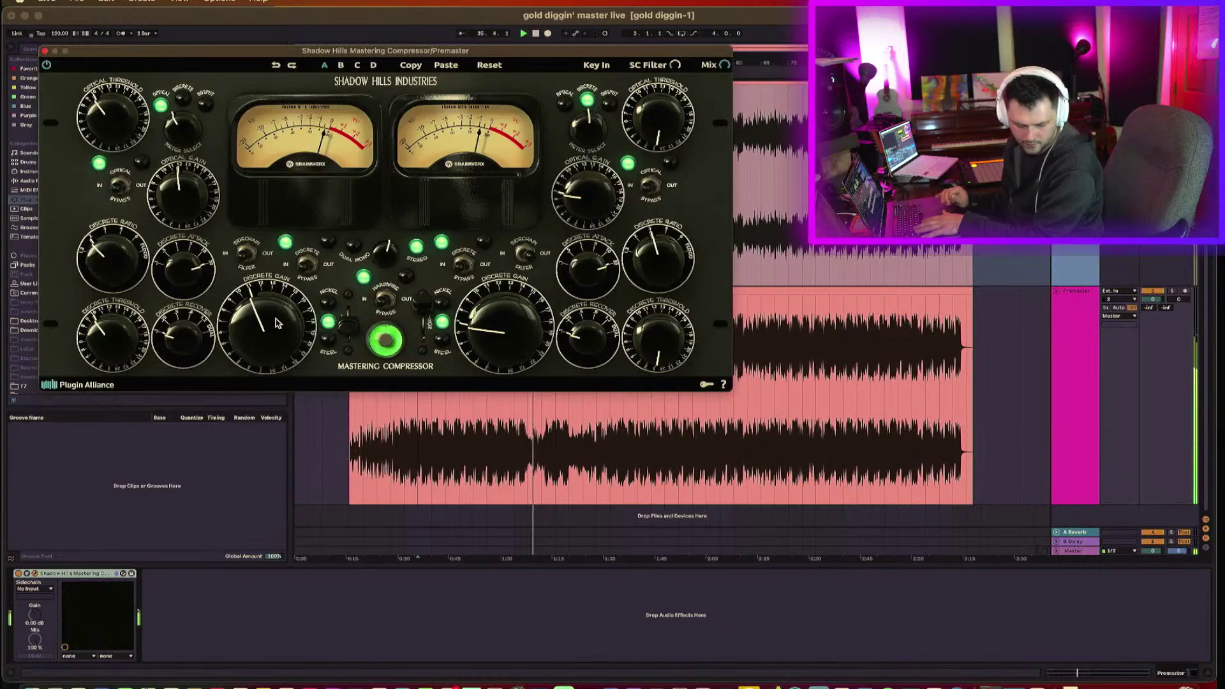
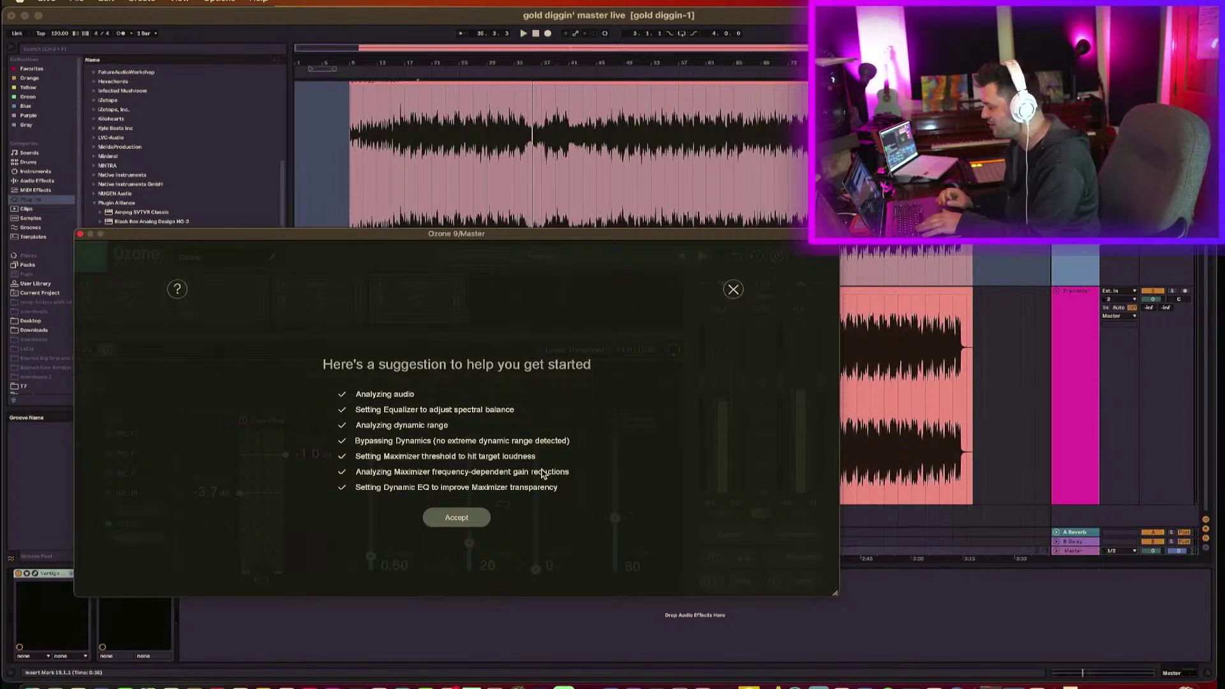
Accept the Ozone 9 Master Assistant suggestion on the Master track and remove the Dynamics module.
{"action": "left_click", "coordinate": [454, 518]}
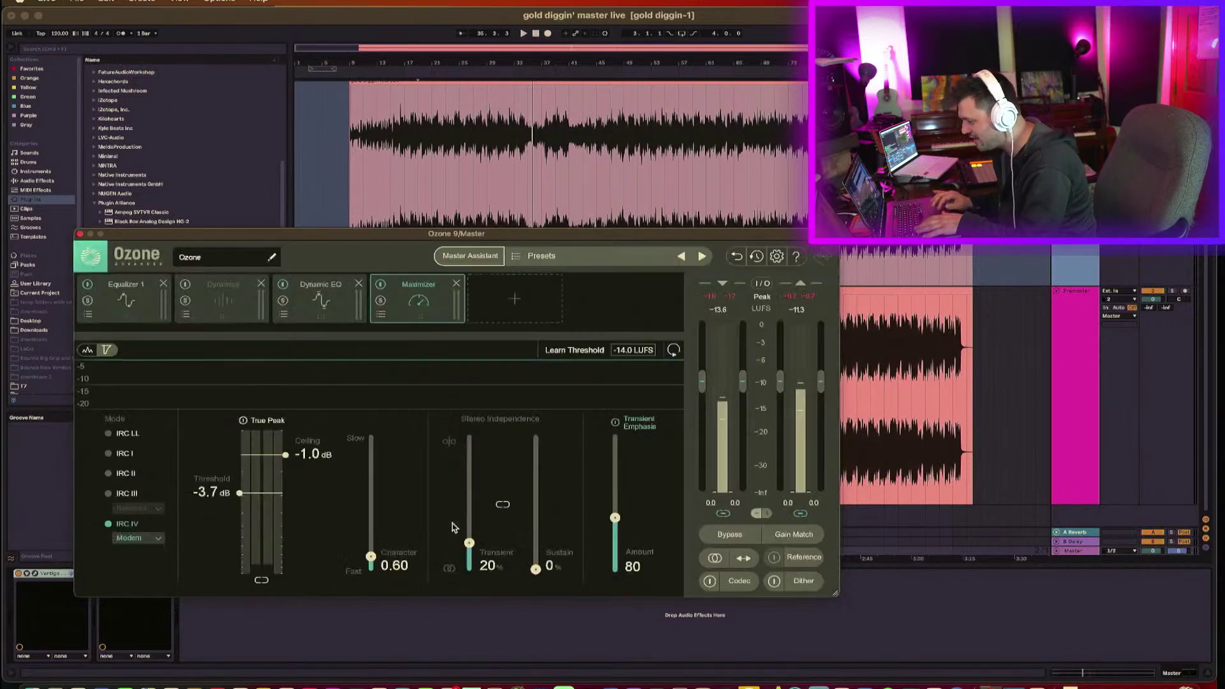
{"action": "left_click", "coordinate": [260, 283]}
Set the high shelf in Equalizer 1 to 13452 Hz with a gain of 1.0 dB.
{"action": "left_click", "coordinate": [126, 298]}
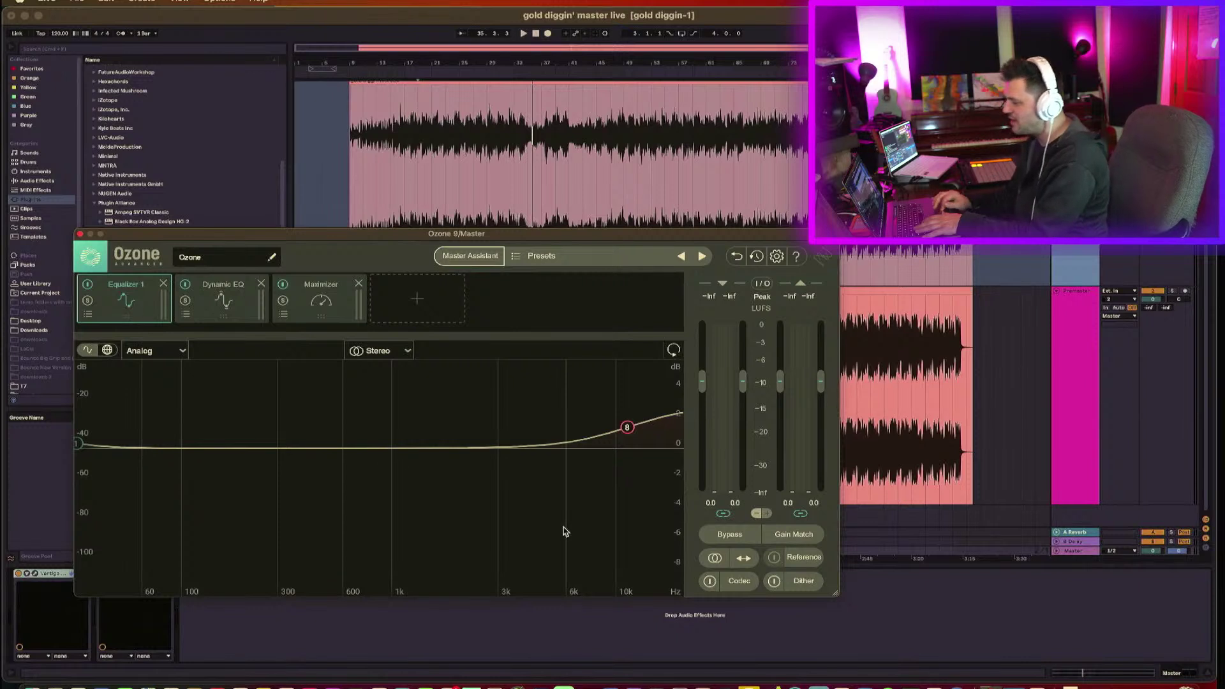
{"action": "left_click_drag", "start_coordinate": [627, 427], "coordinate": [644, 433]}
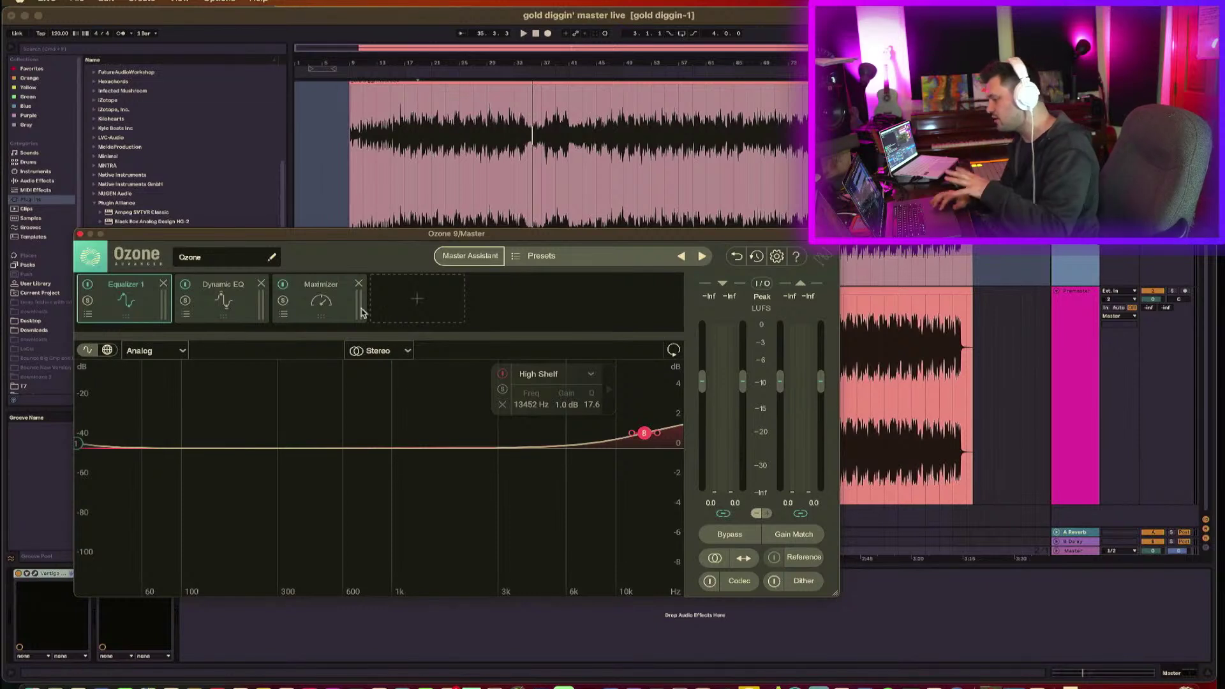
Review the Dynamic EQ bands and set the Maximizer's IRC IV style to Transient.
{"action": "left_click", "coordinate": [307, 300]}
{"action": "left_click", "coordinate": [232, 300]}
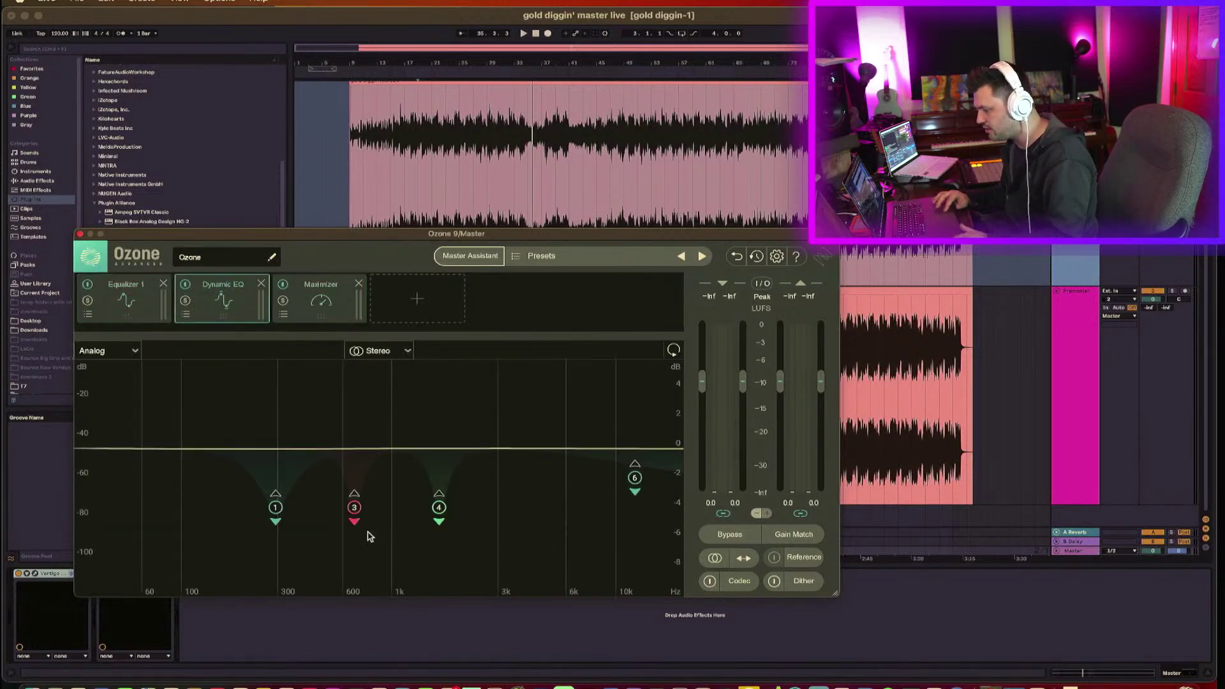
{"action": "left_click", "coordinate": [339, 302]}
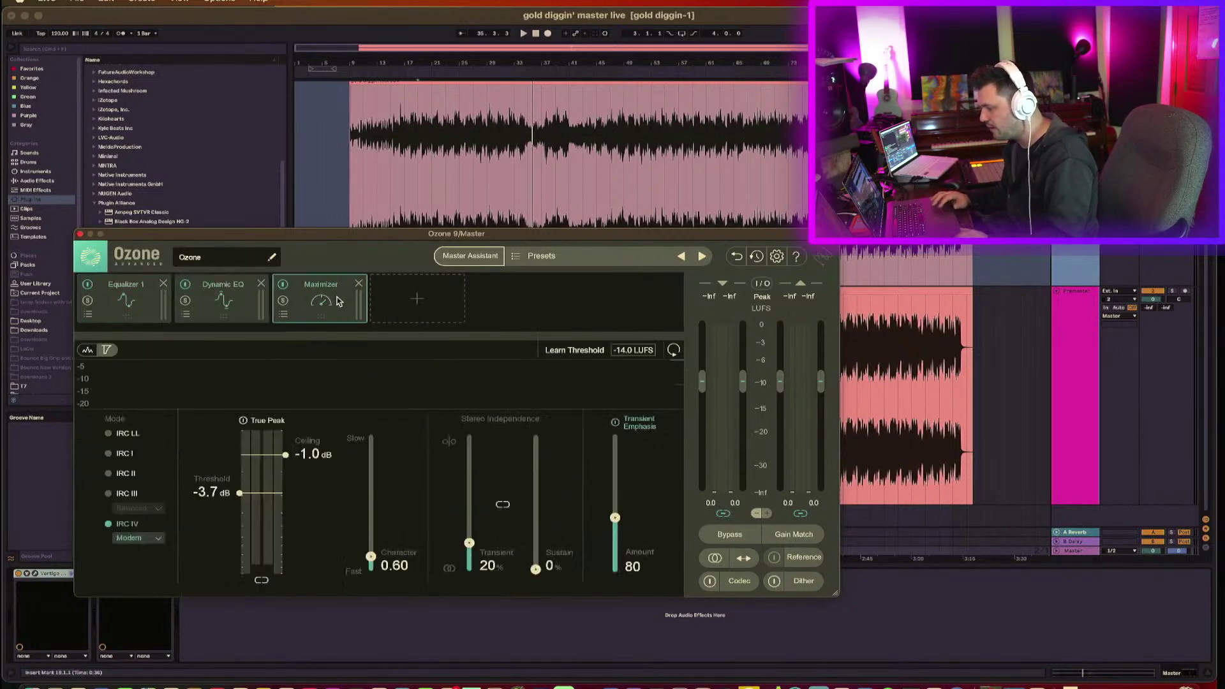
{"action": "left_click", "coordinate": [134, 539]}
{"action": "left_click", "coordinate": [131, 563]}
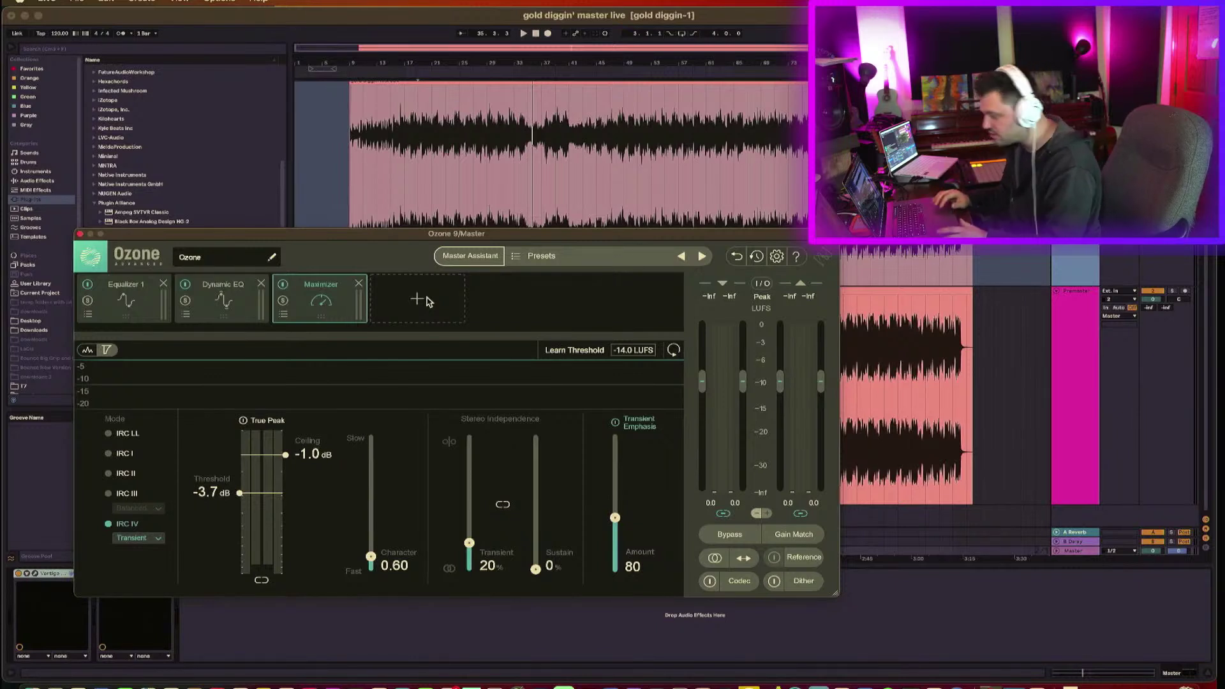
Add a Vintage Tape module and move it to the start of the Ozone chain, before Equalizer 1.
{"action": "left_click", "coordinate": [397, 303]}
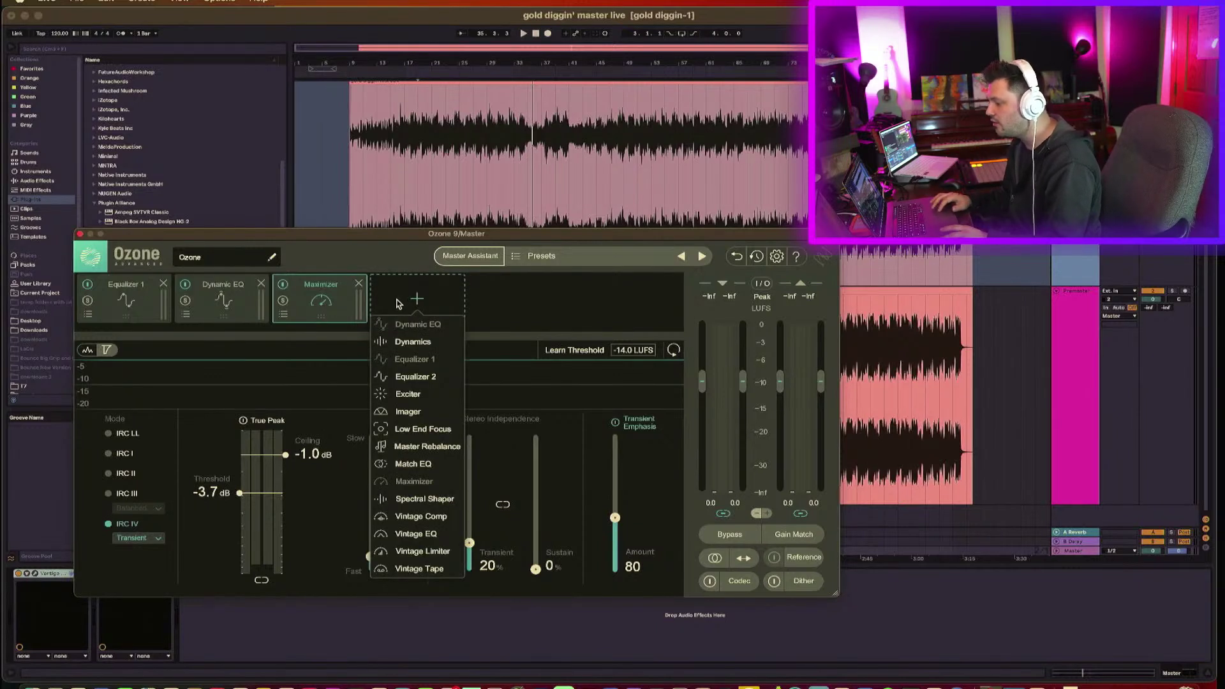
{"action": "left_click", "coordinate": [434, 567]}
{"action": "left_click_drag", "start_coordinate": [433, 313], "coordinate": [158, 331]}
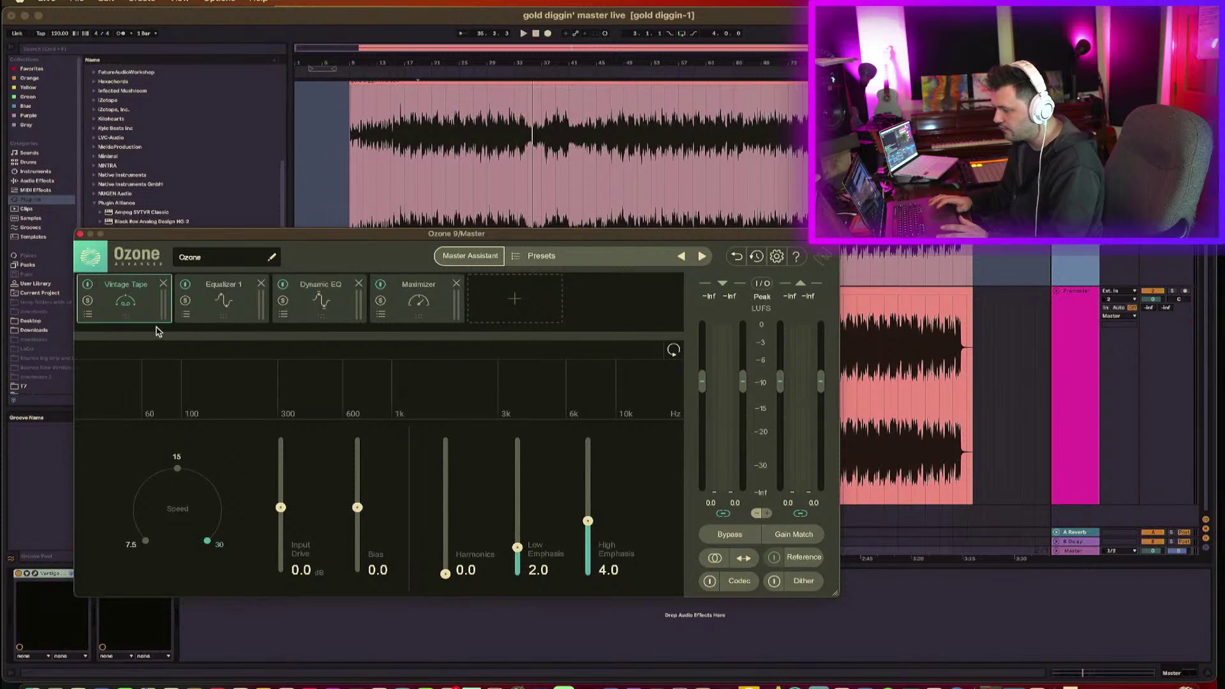
Load the Smooth Polish preset in the Vintage Tape module and play the track to audition it.
{"action": "left_click", "coordinate": [88, 313]}
{"action": "scroll", "coordinate": [815, 302], "scroll_direction": "down", "scroll_amount": 3}
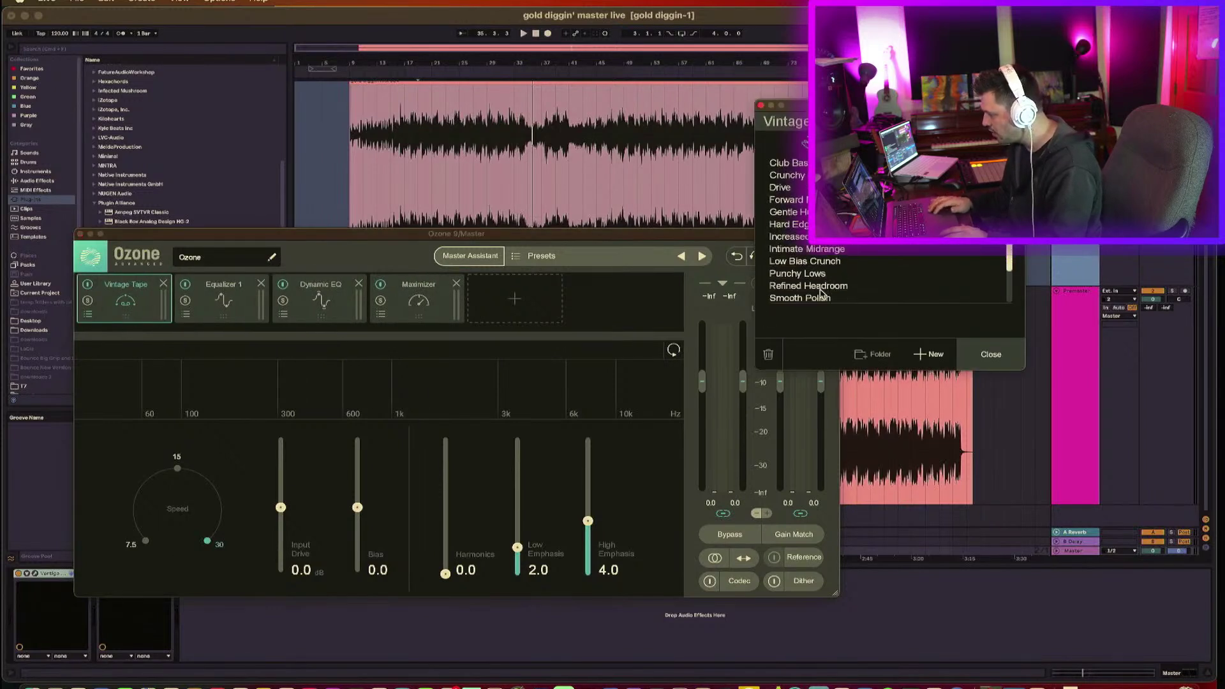
{"action": "left_click", "coordinate": [825, 299]}
{"action": "left_click", "coordinate": [991, 354]}
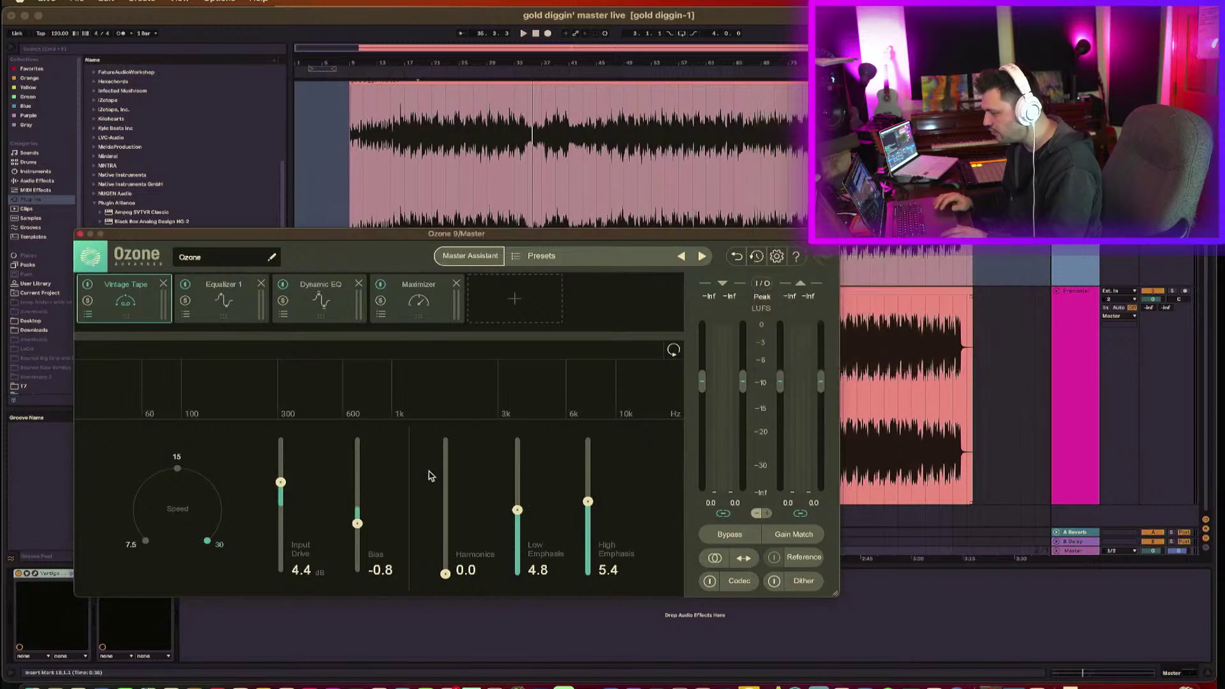
{"action": "key", "text": "space"}
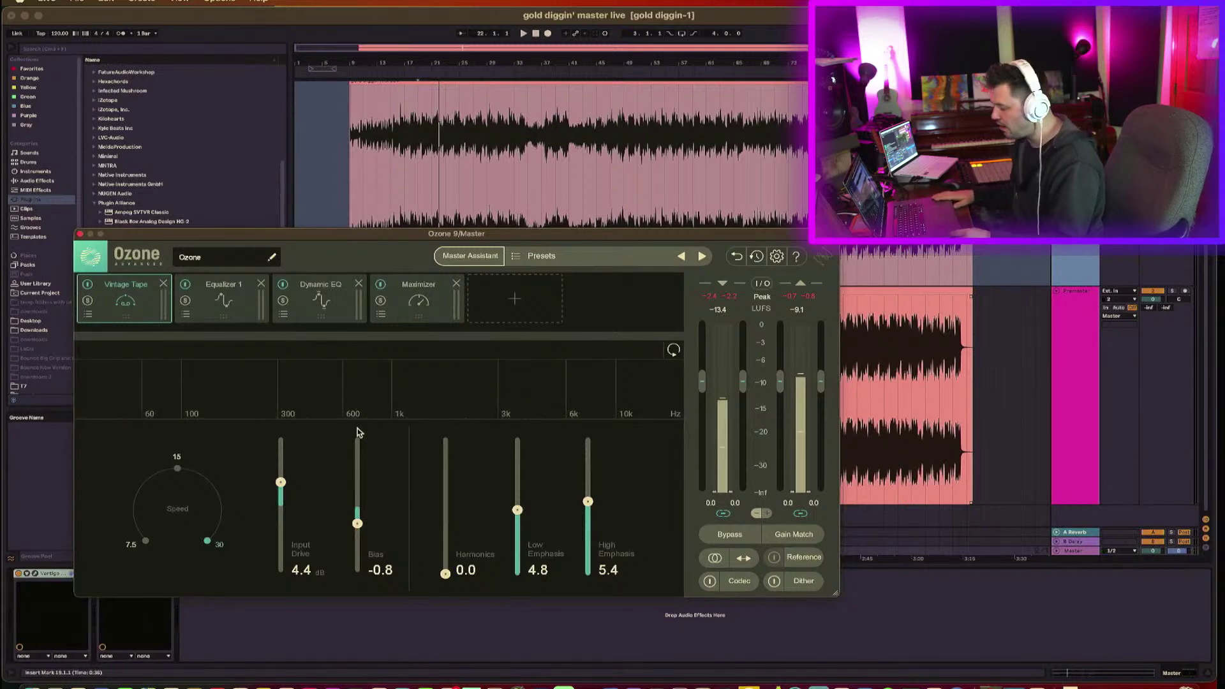
{"action": "key", "text": "space"}
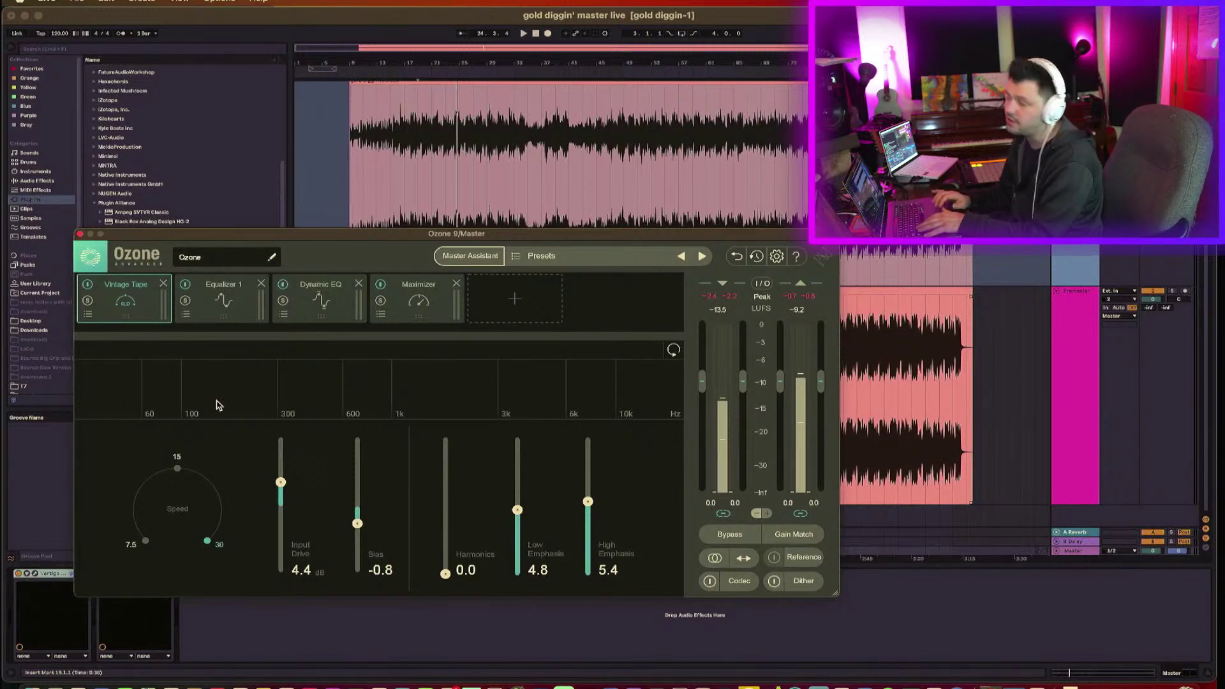
{"action": "key", "text": "space"}
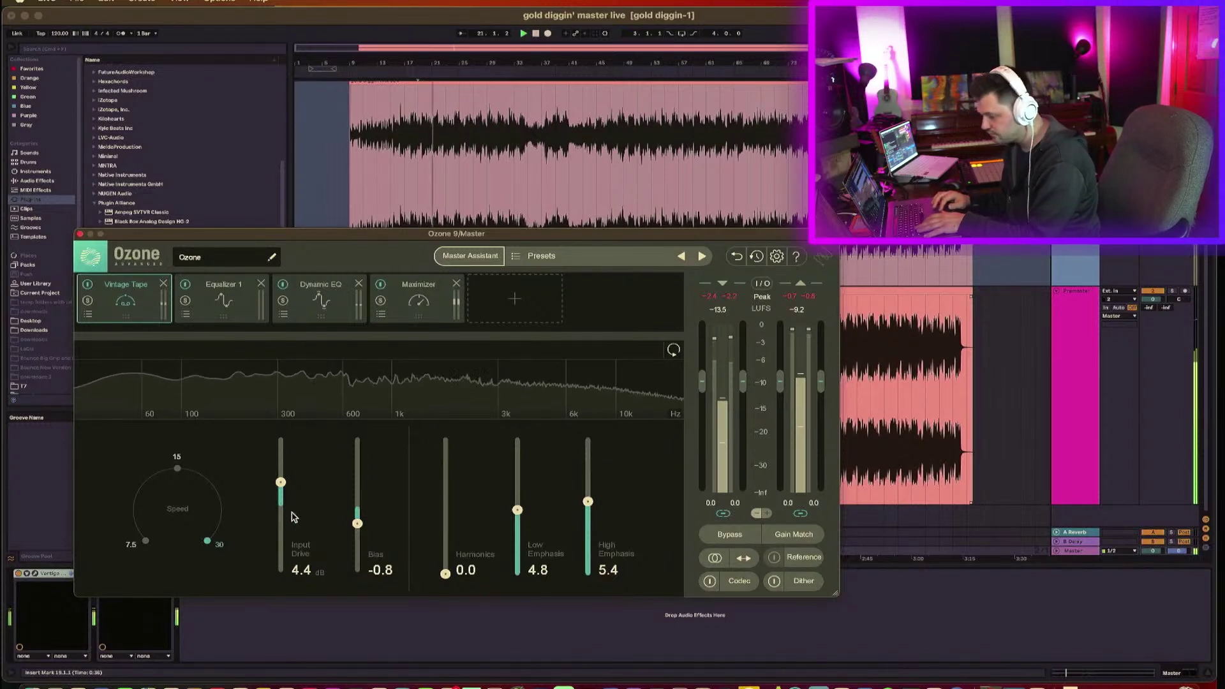
In Equalizer 1, set the low shelf to 22 Hz at -0.3 dB and add a 0.8 dB boost at 56 Hz.
{"action": "left_click", "coordinate": [241, 286]}
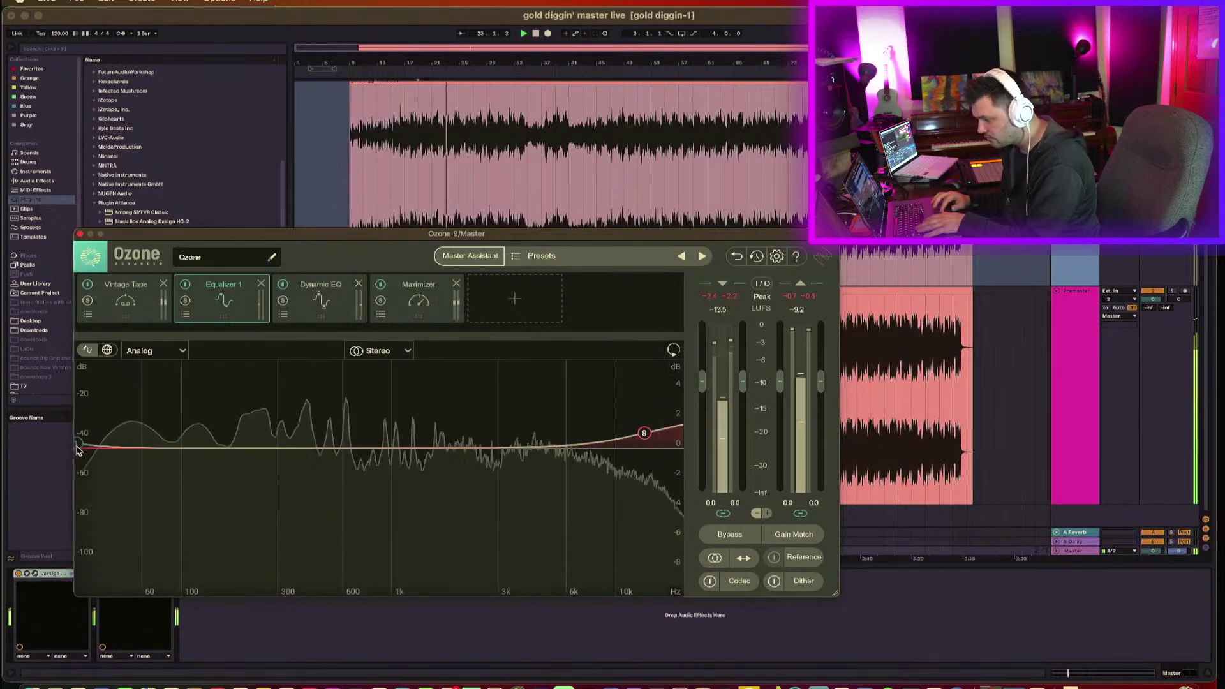
{"action": "mouse_move", "coordinate": [80, 446]}
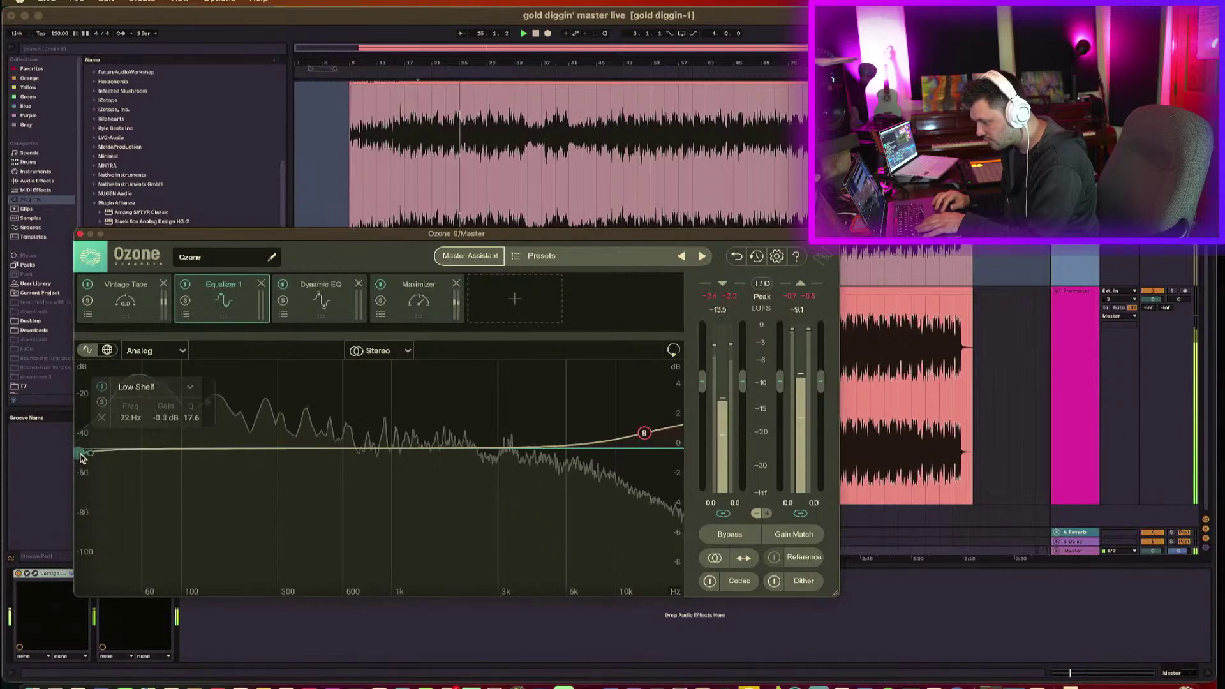
{"action": "left_click", "coordinate": [124, 451]}
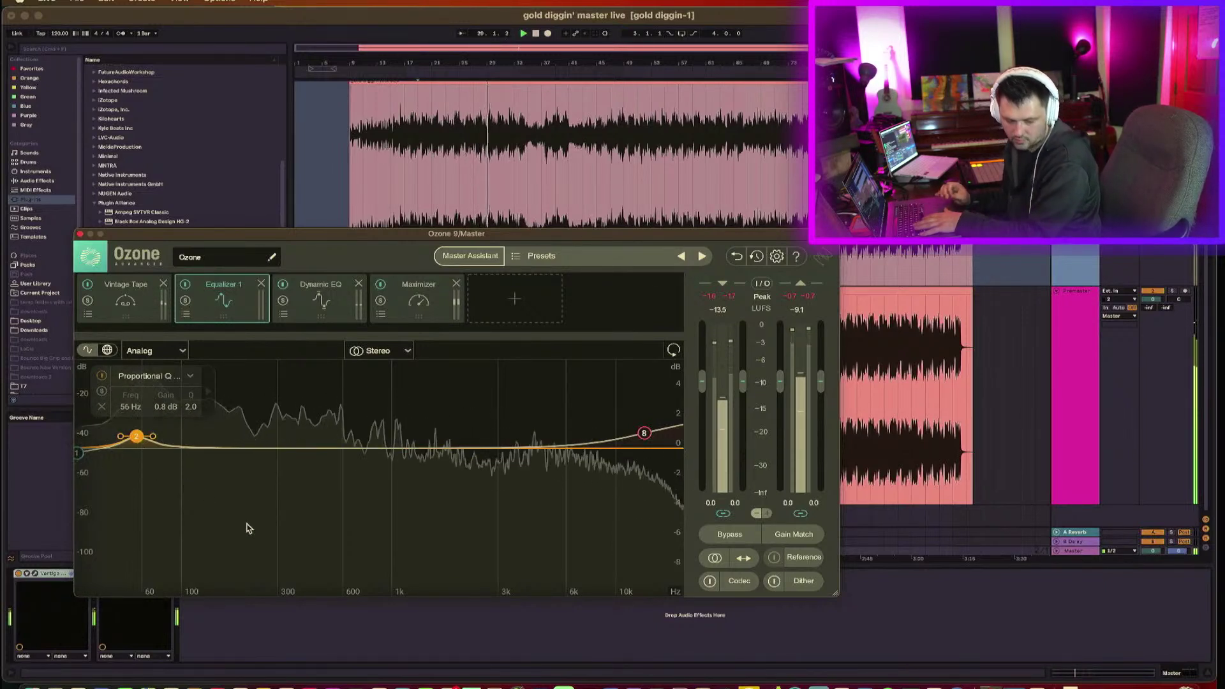
Switch Equalizer 1 to Mid/Side and shape the Side channel with a 99 Hz low shelf at -1.7 dB and a 973 Hz bell at 1.7 dB.
{"action": "left_click", "coordinate": [405, 350]}
{"action": "left_click", "coordinate": [381, 387]}
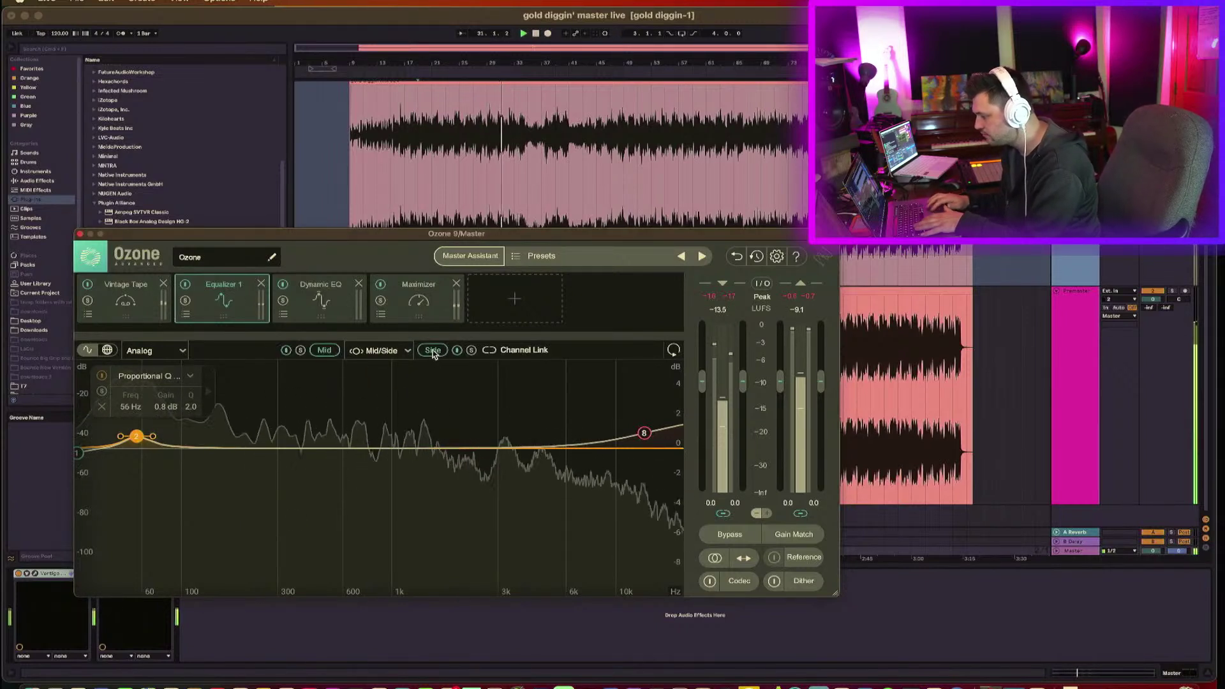
{"action": "left_click_drag", "start_coordinate": [181, 449], "coordinate": [179, 473]}
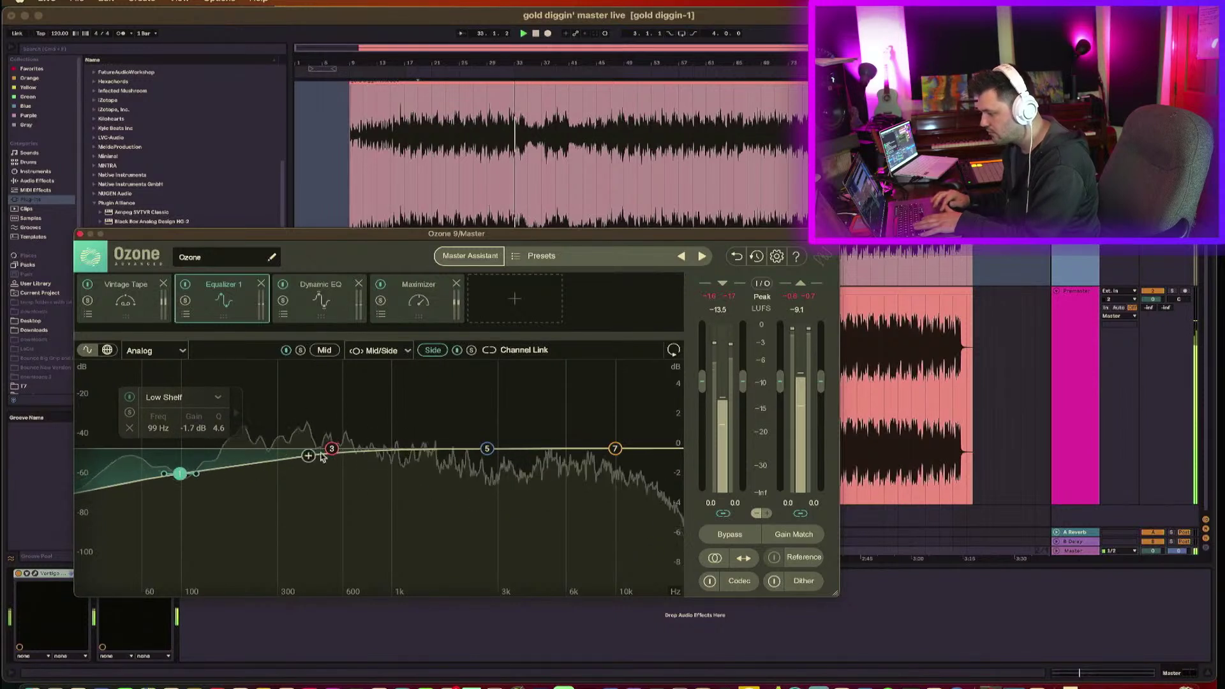
{"action": "left_click_drag", "start_coordinate": [332, 449], "coordinate": [387, 425]}
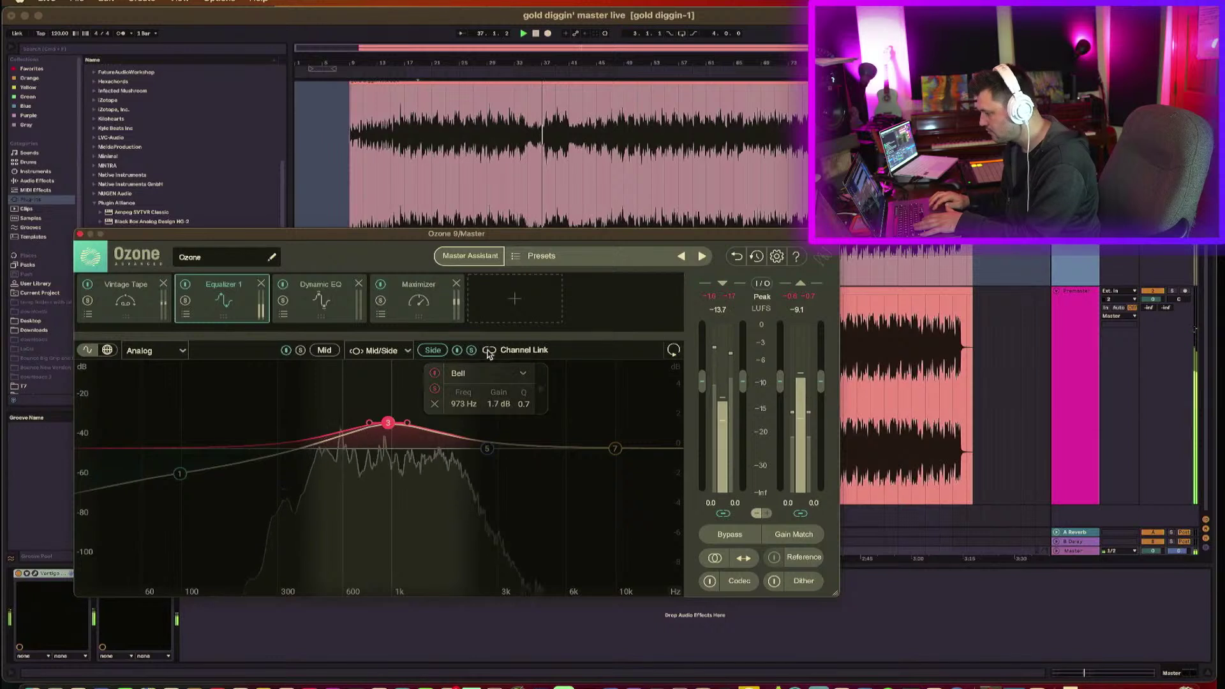
{"action": "left_click", "coordinate": [436, 388]}
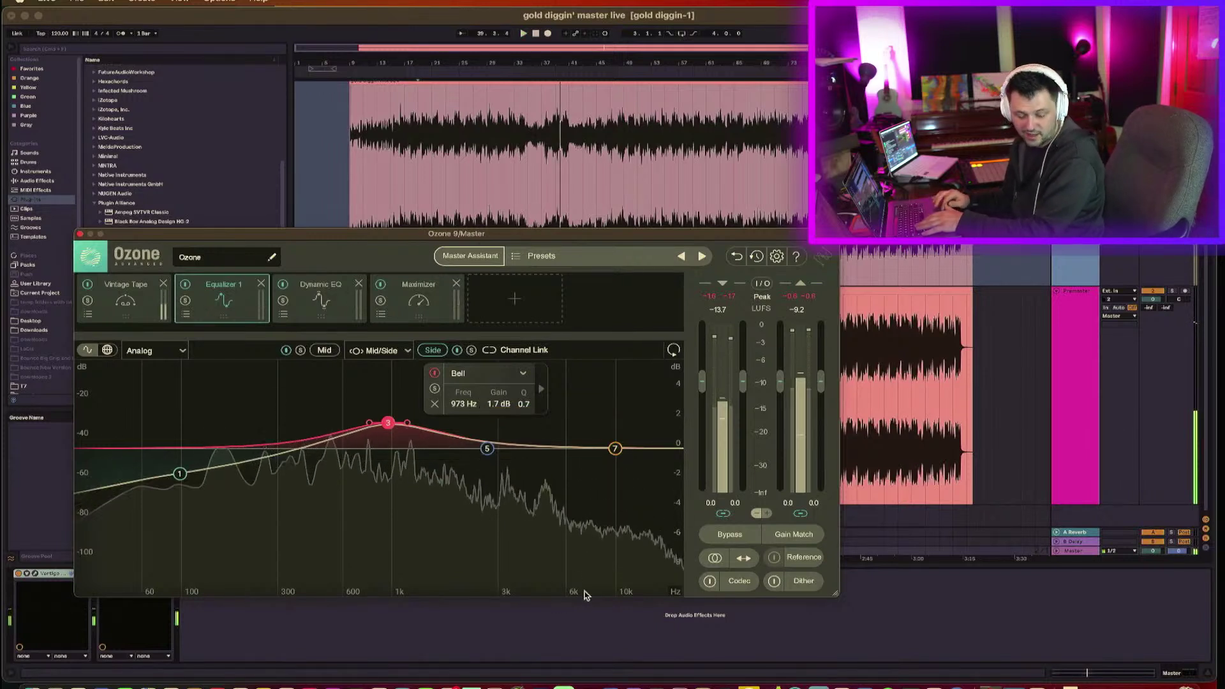
{"action": "key", "text": "space"}
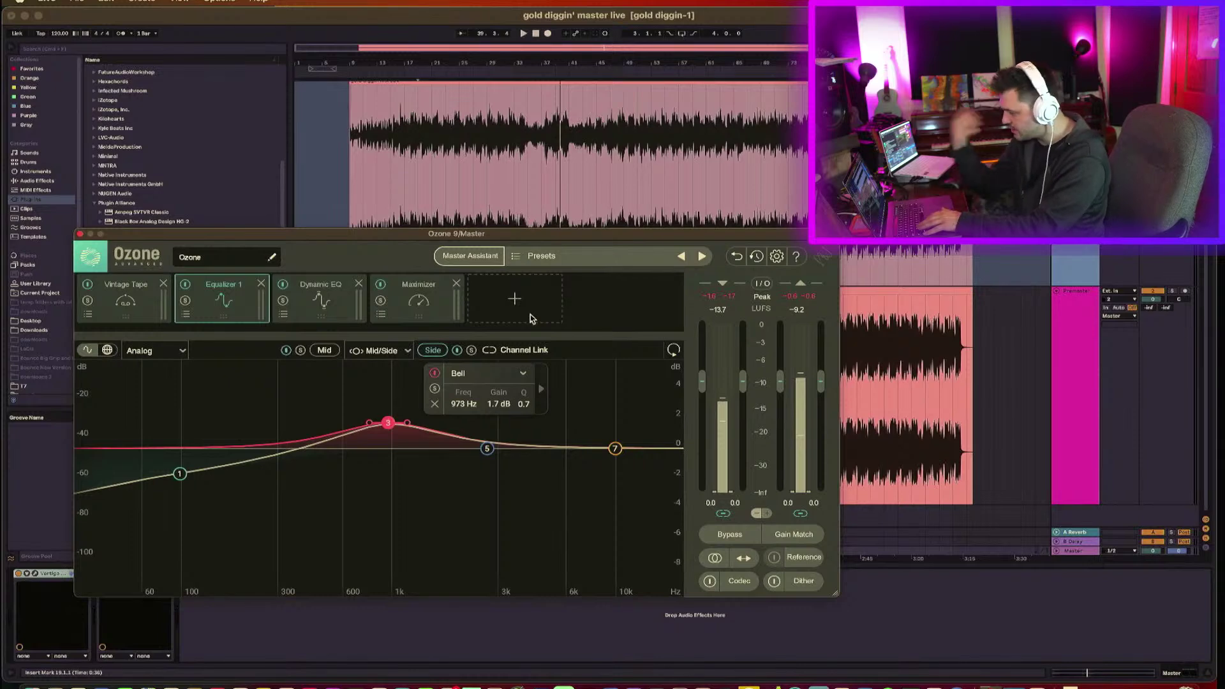
Move the Ozone window off the waveform and play the track from a later, fuller section.
{"action": "left_click_drag", "start_coordinate": [734, 236], "coordinate": [715, 441]}
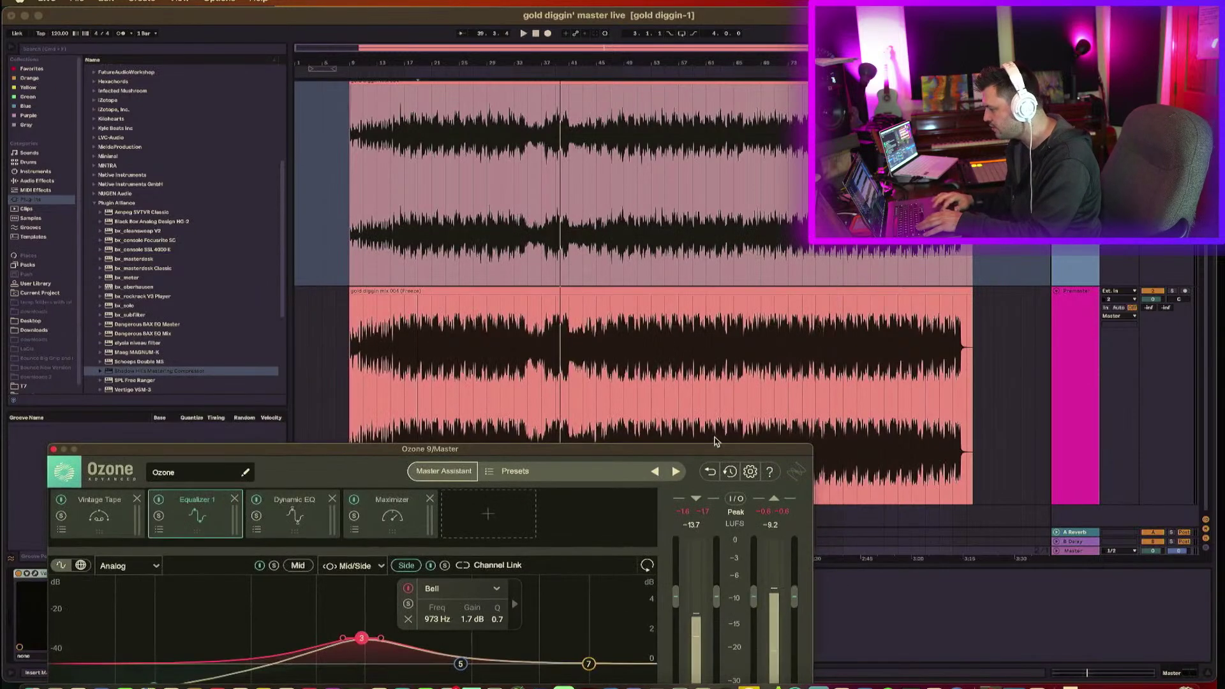
{"action": "left_click", "coordinate": [732, 393]}
{"action": "key", "text": "space"}
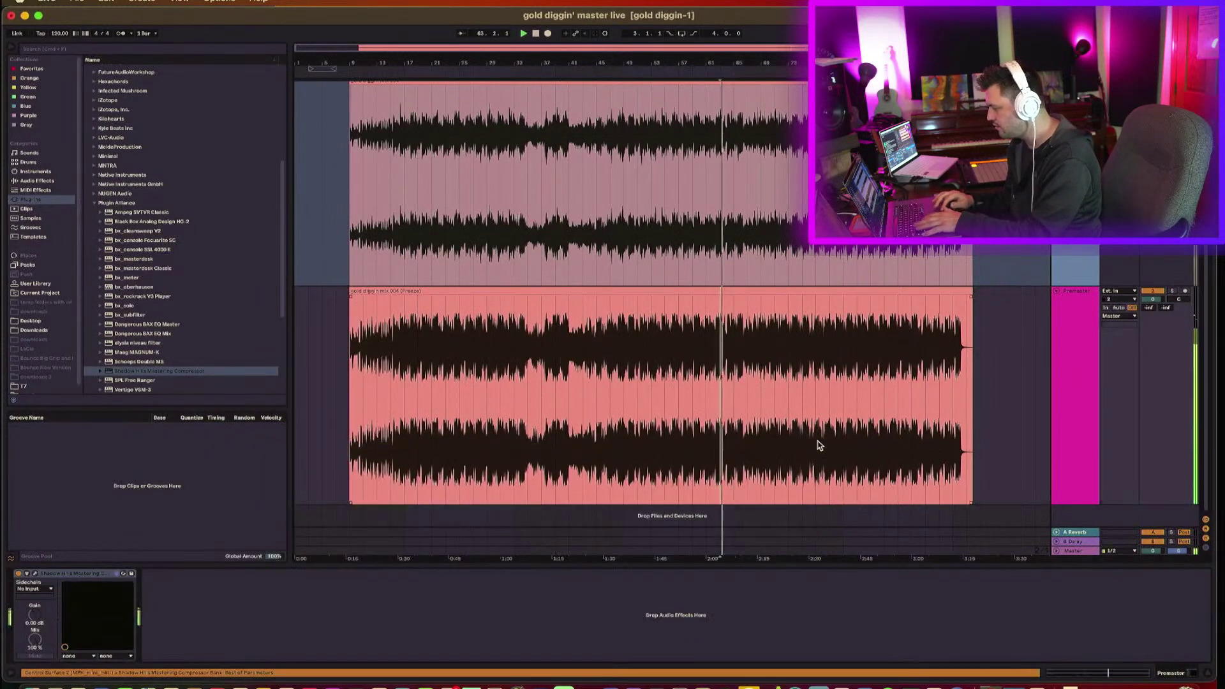
On Ozone's Side equalizer, set the high shelf to 6693 Hz at 0.4 dB and the upper bell to 2757 Hz at 0.4 dB.
{"action": "left_click", "coordinate": [1067, 552]}
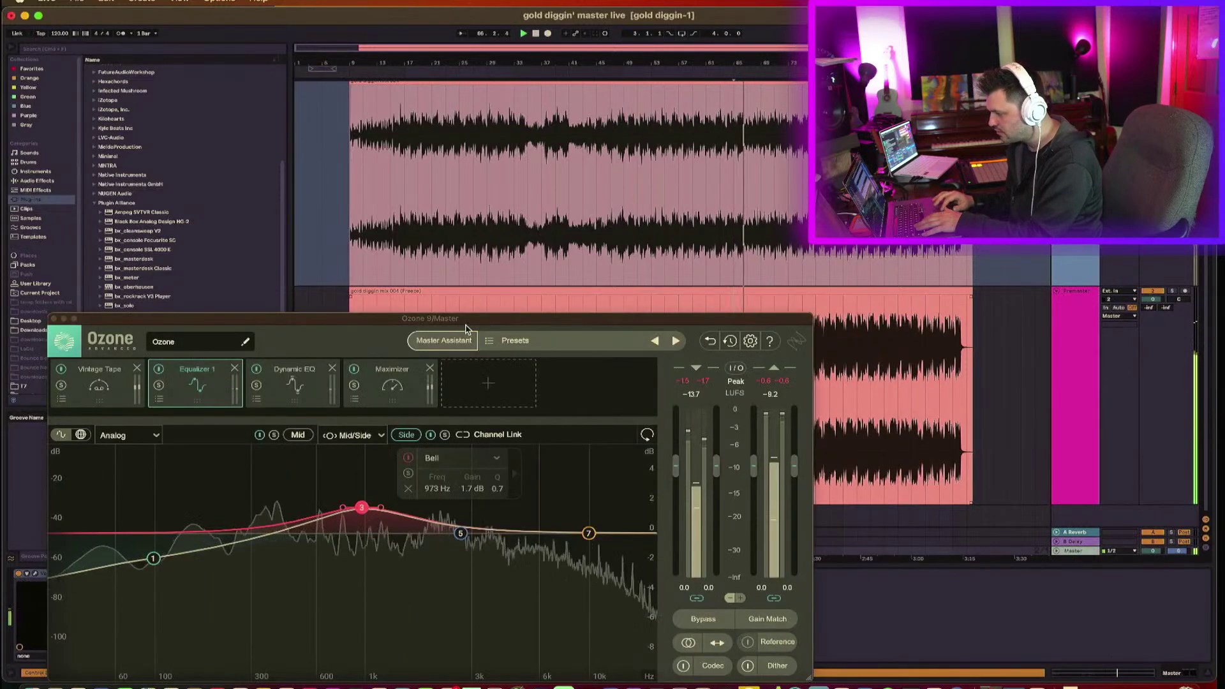
{"action": "left_click_drag", "start_coordinate": [470, 324], "coordinate": [469, 268]}
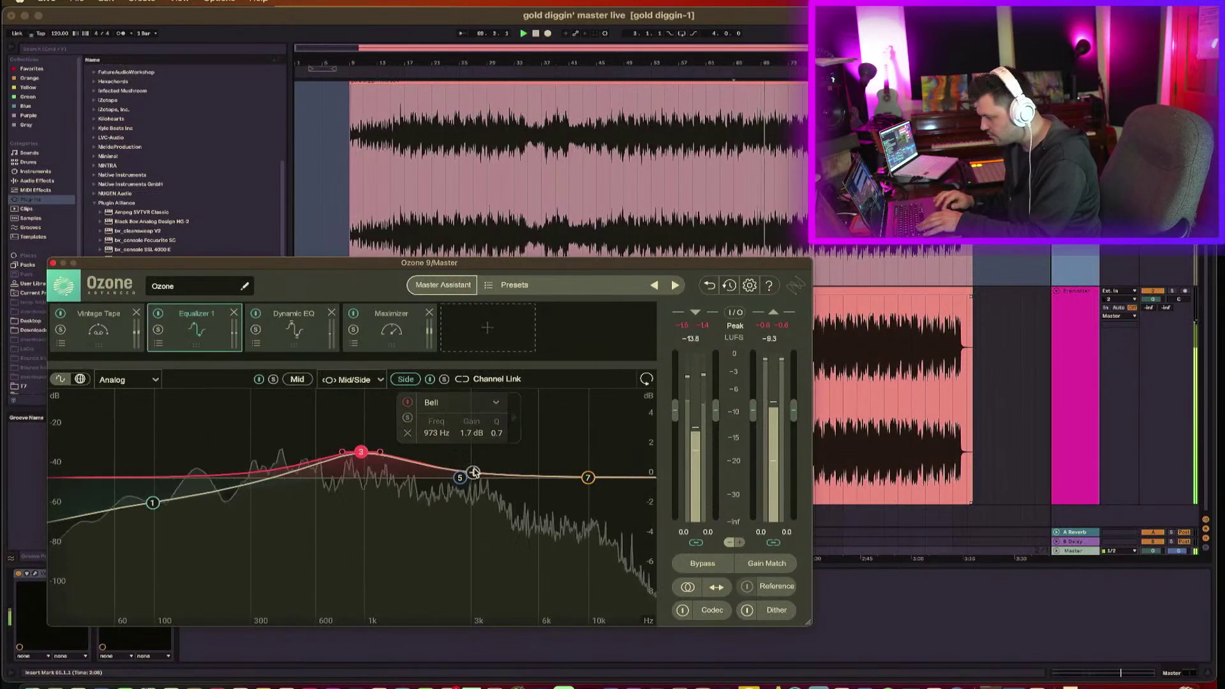
{"action": "left_click_drag", "start_coordinate": [587, 477], "coordinate": [548, 473]}
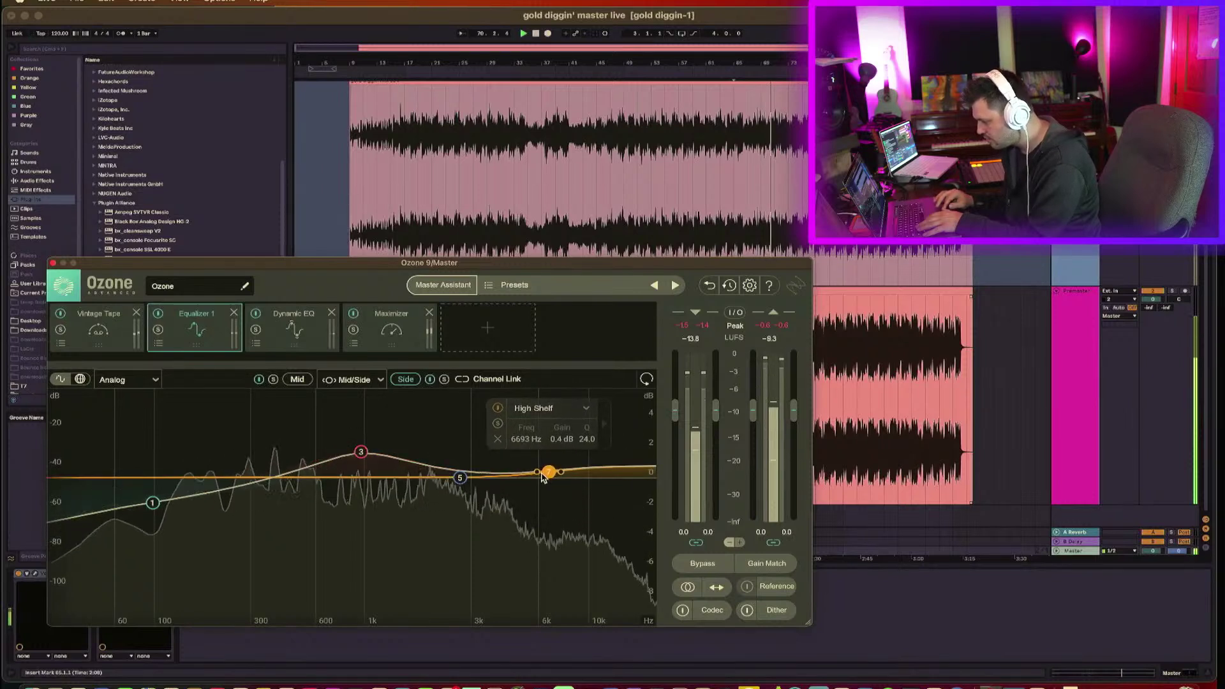
{"action": "left_click", "coordinate": [460, 477]}
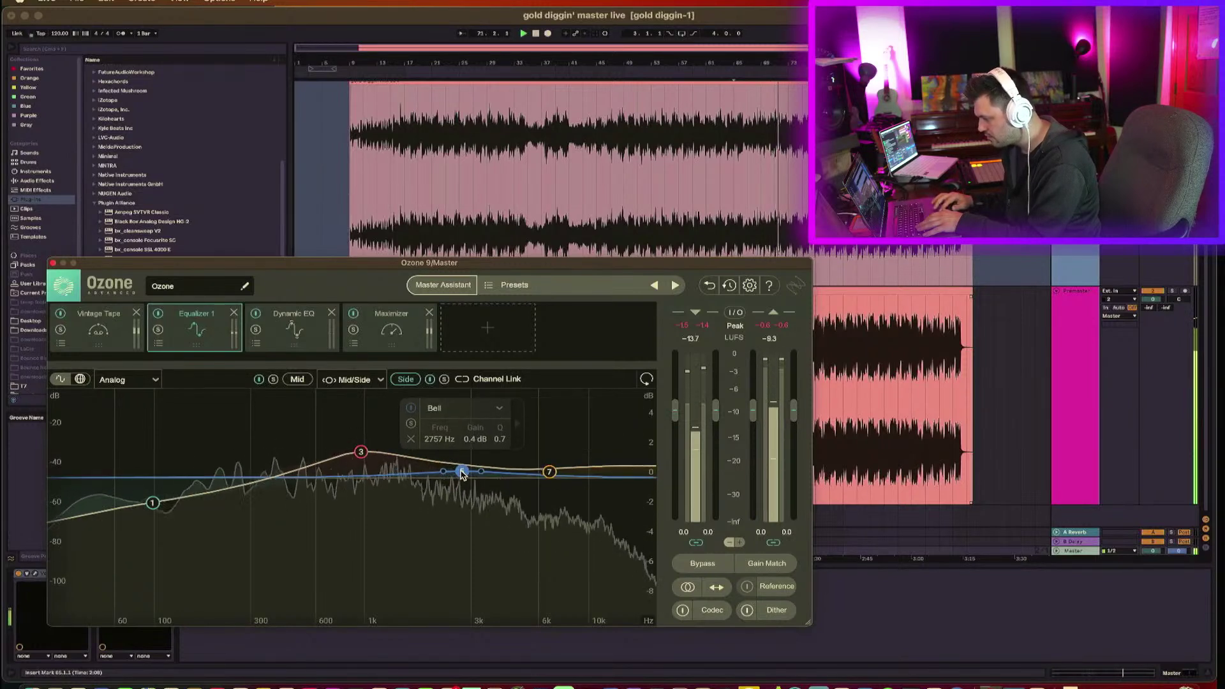
Add a Proportional Q boost to the Mid channel at 1711 Hz with 1.0 dB gain and Q 0.9, checking it in solo.
{"action": "left_click", "coordinate": [343, 381]}
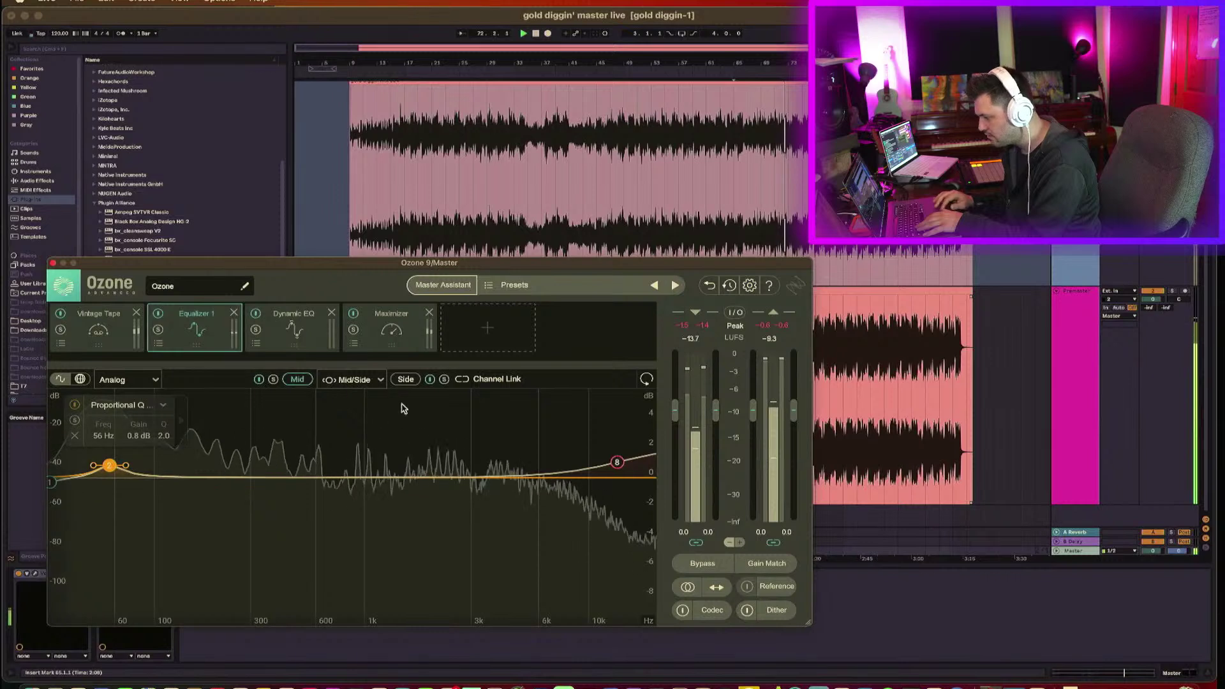
{"action": "left_click", "coordinate": [399, 477]}
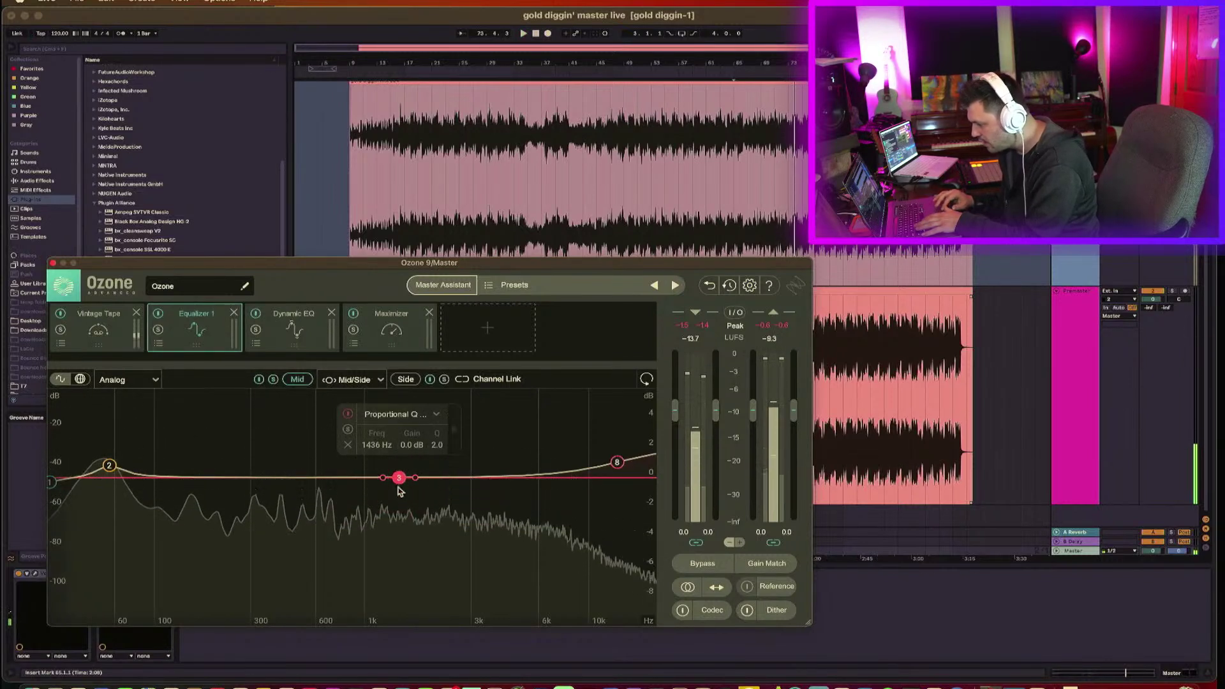
{"action": "left_click_drag", "start_coordinate": [400, 478], "coordinate": [414, 467]}
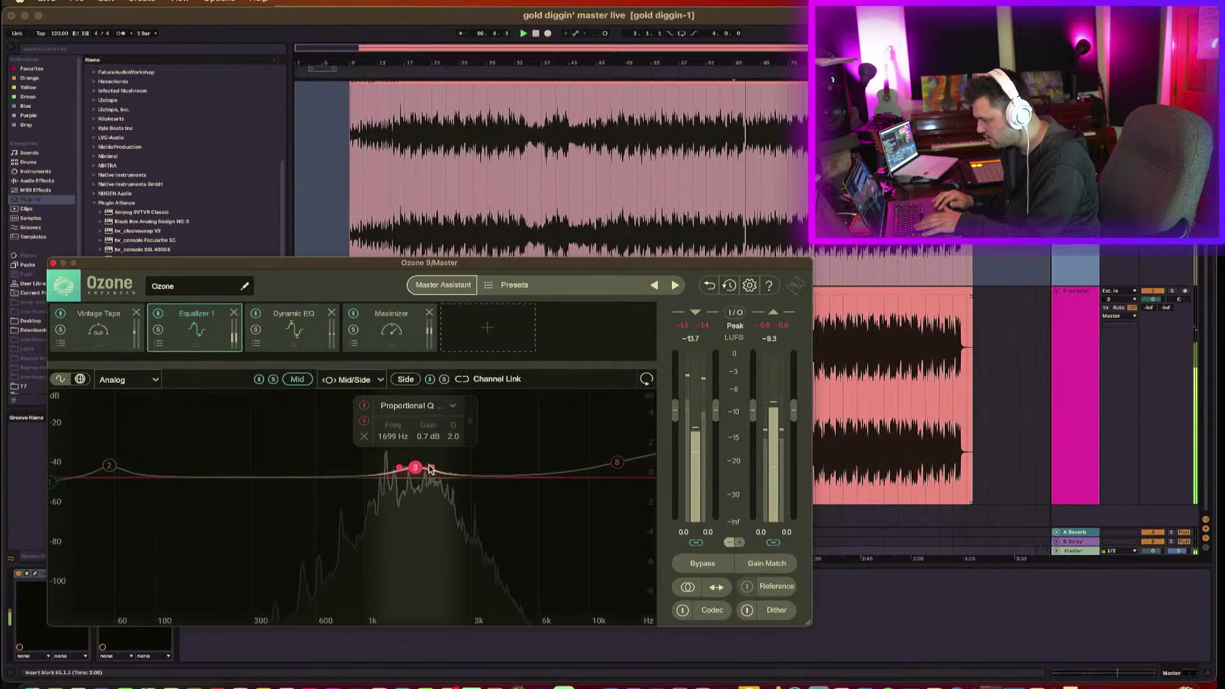
{"action": "scroll", "coordinate": [416, 467], "scroll_direction": "down", "scroll_amount": 5}
{"action": "left_click_drag", "start_coordinate": [416, 466], "coordinate": [416, 465]}
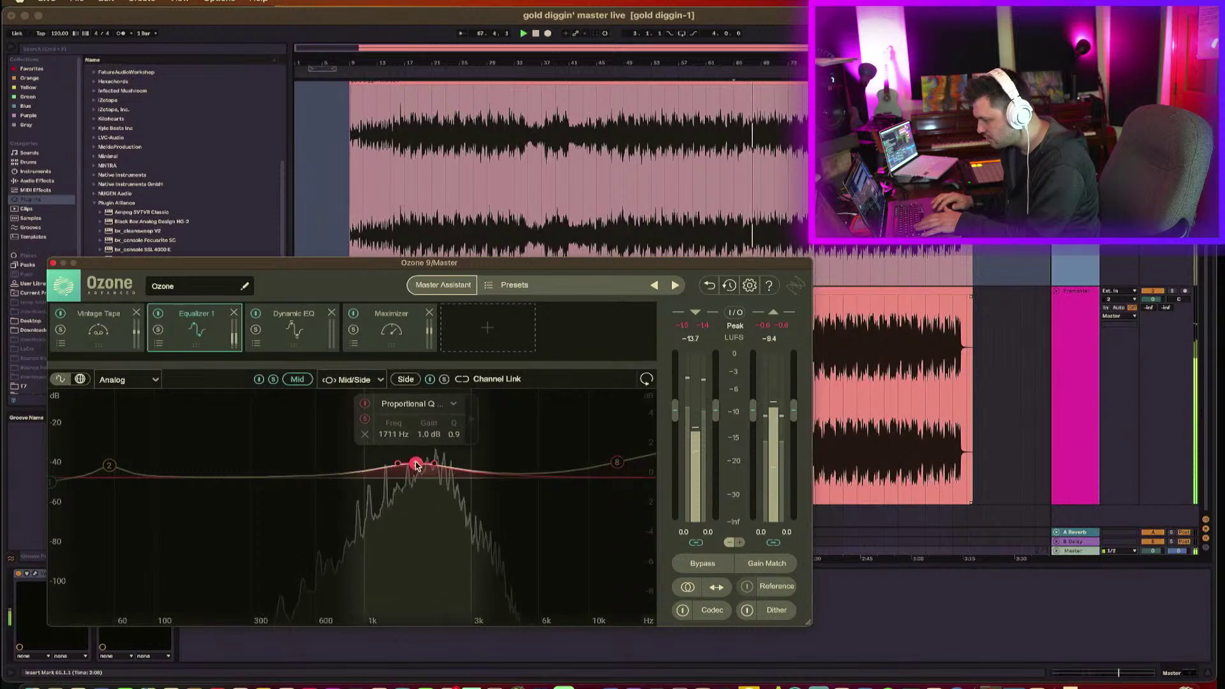
{"action": "left_click", "coordinate": [365, 419]}
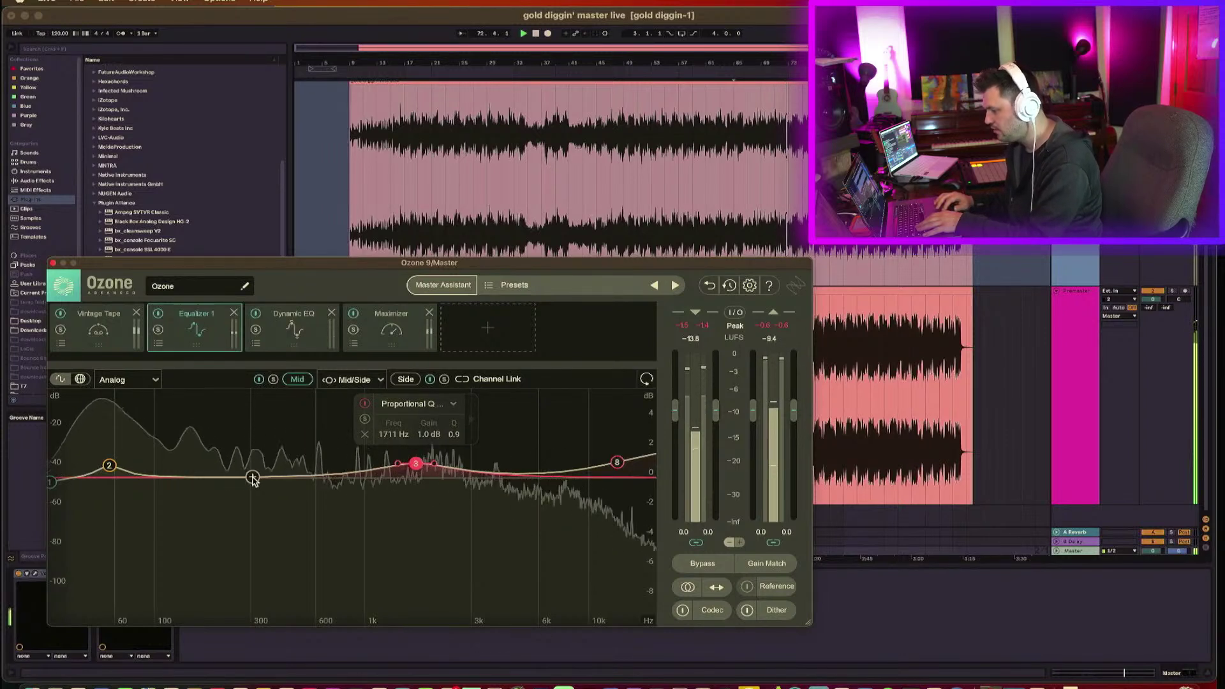
Add a Mid channel cut at 333 Hz with -0.4 dB gain, soloing the band to find the spot.
{"action": "left_click", "coordinate": [217, 480]}
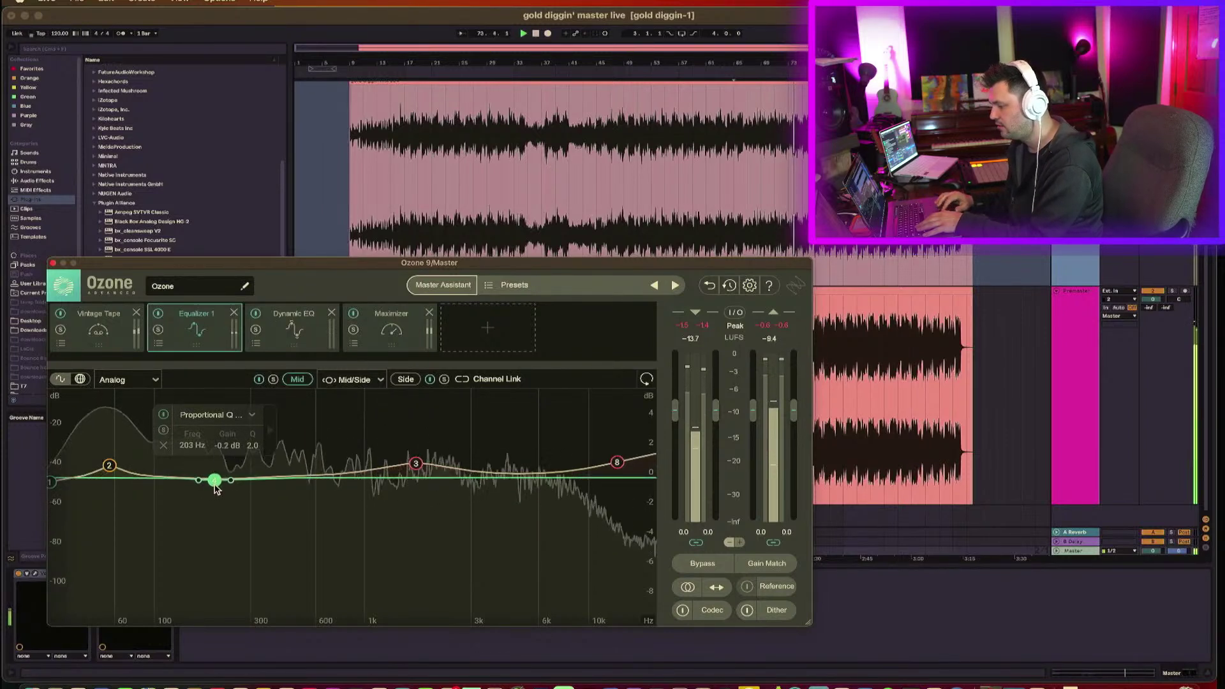
{"action": "left_click", "coordinate": [163, 431]}
{"action": "left_click_drag", "start_coordinate": [214, 480], "coordinate": [262, 487]}
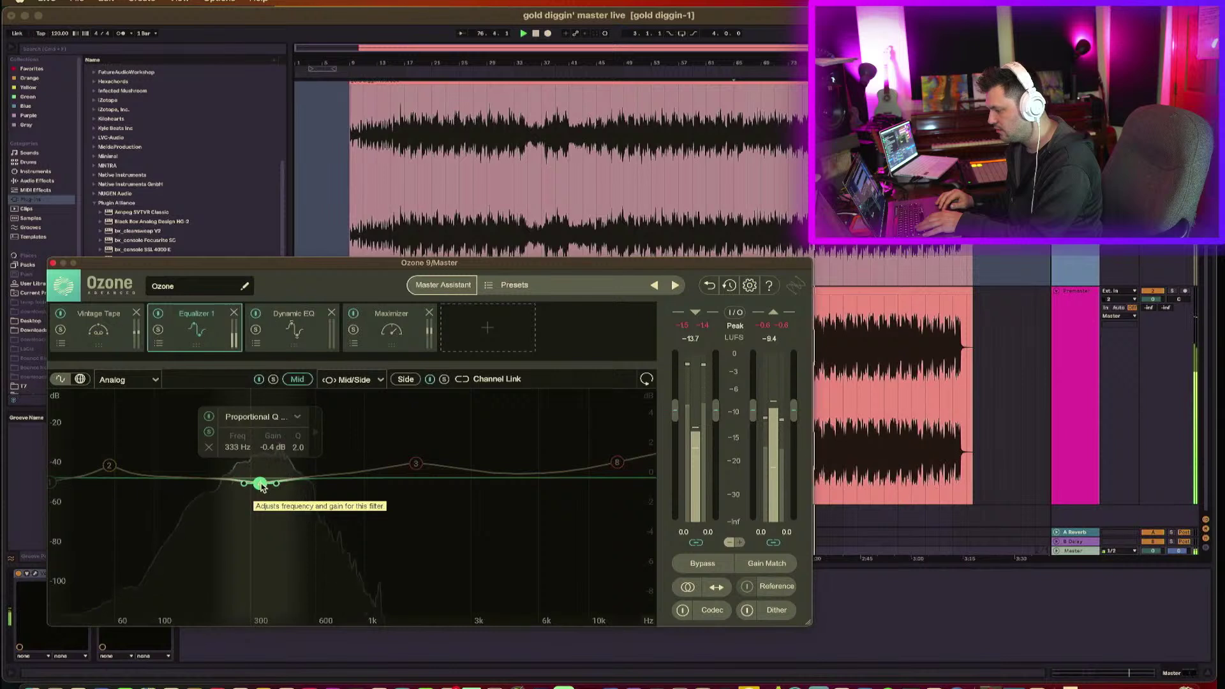
{"action": "left_click", "coordinate": [208, 432]}
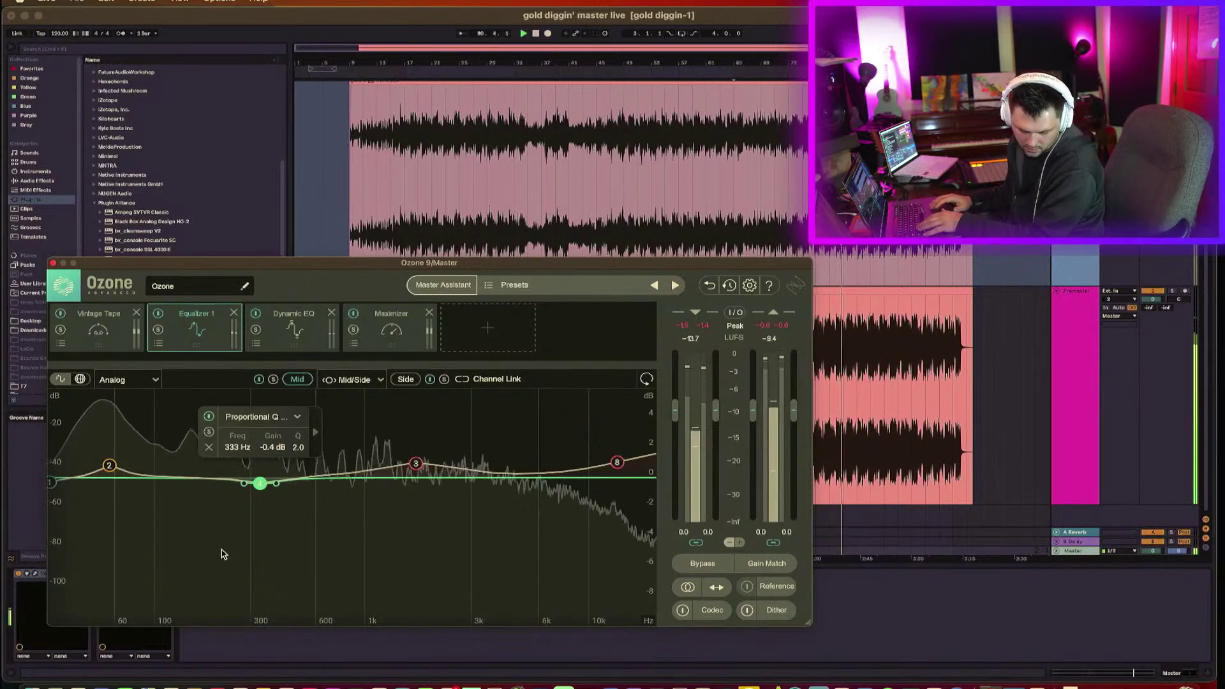
{"action": "key", "text": "space"}
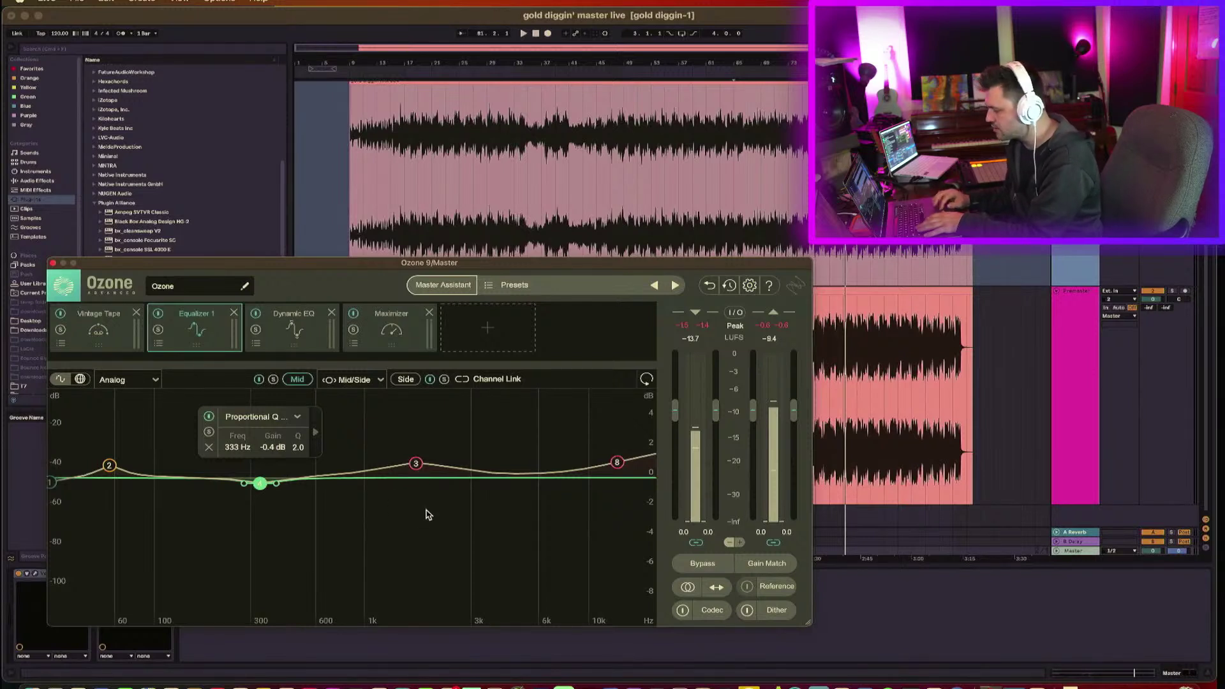
Set the Mid boost to 1723 Hz at 0.7 dB and the high shelf to 13639 Hz at 0.9 dB, and listen to the result.
{"action": "left_click_drag", "start_coordinate": [414, 464], "coordinate": [416, 468]}
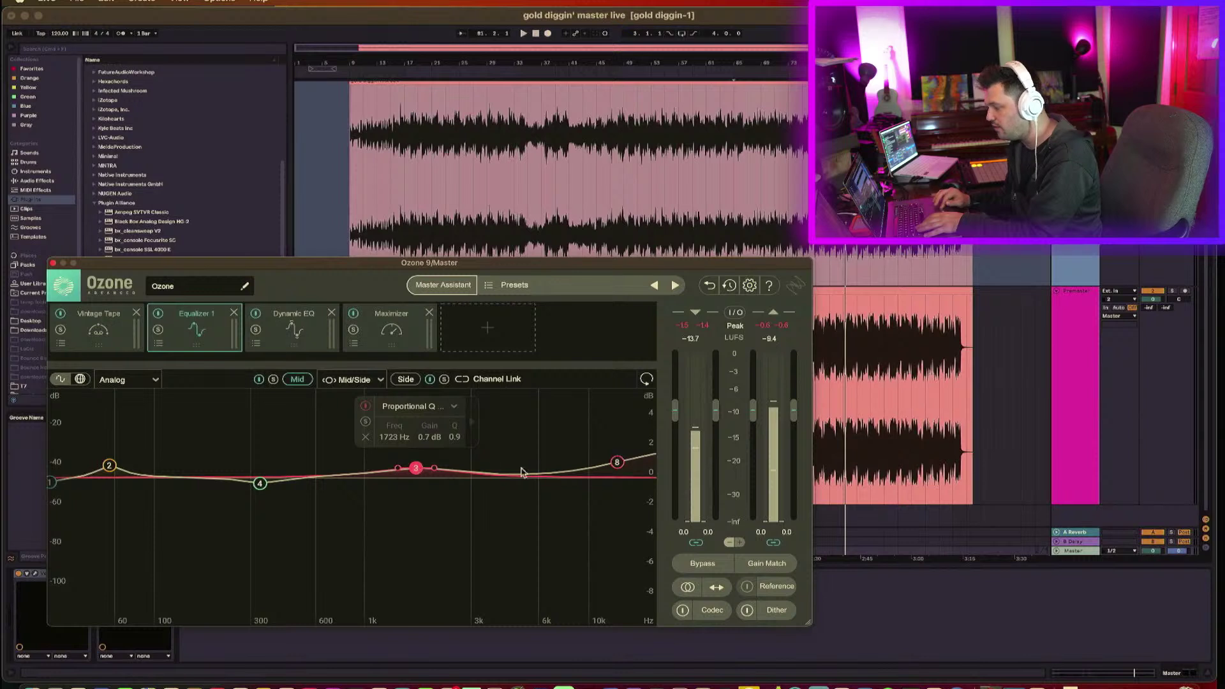
{"action": "left_click_drag", "start_coordinate": [615, 466], "coordinate": [618, 471]}
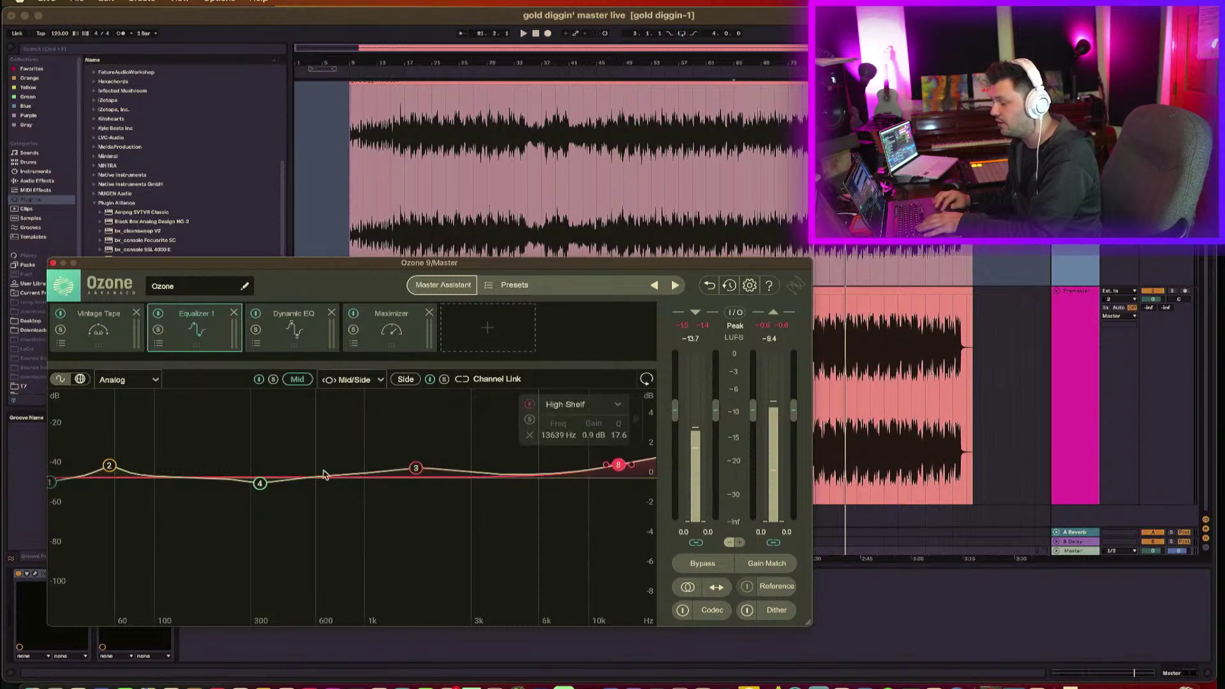
{"action": "key", "text": "space"}
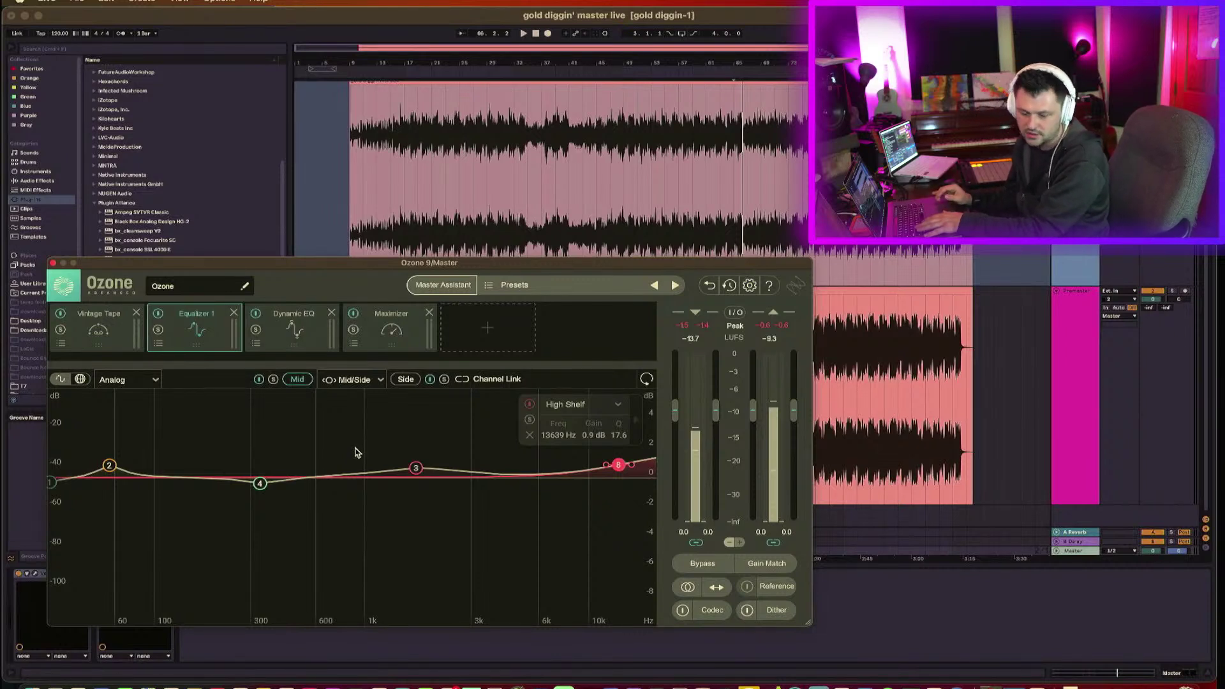
{"action": "key", "text": "space"}
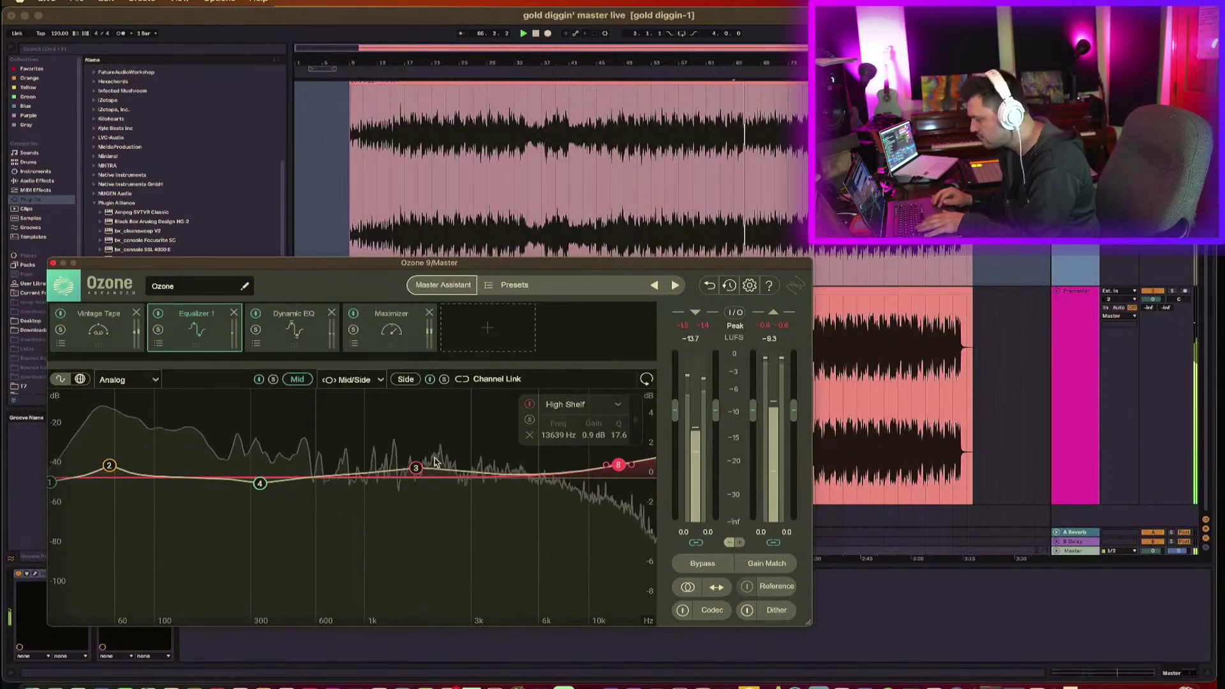
Play the track from bar 51 and bring the Master track's Ozone window back into full view.
{"action": "left_click_drag", "start_coordinate": [383, 262], "coordinate": [383, 495]}
{"action": "left_click", "coordinate": [638, 403]}
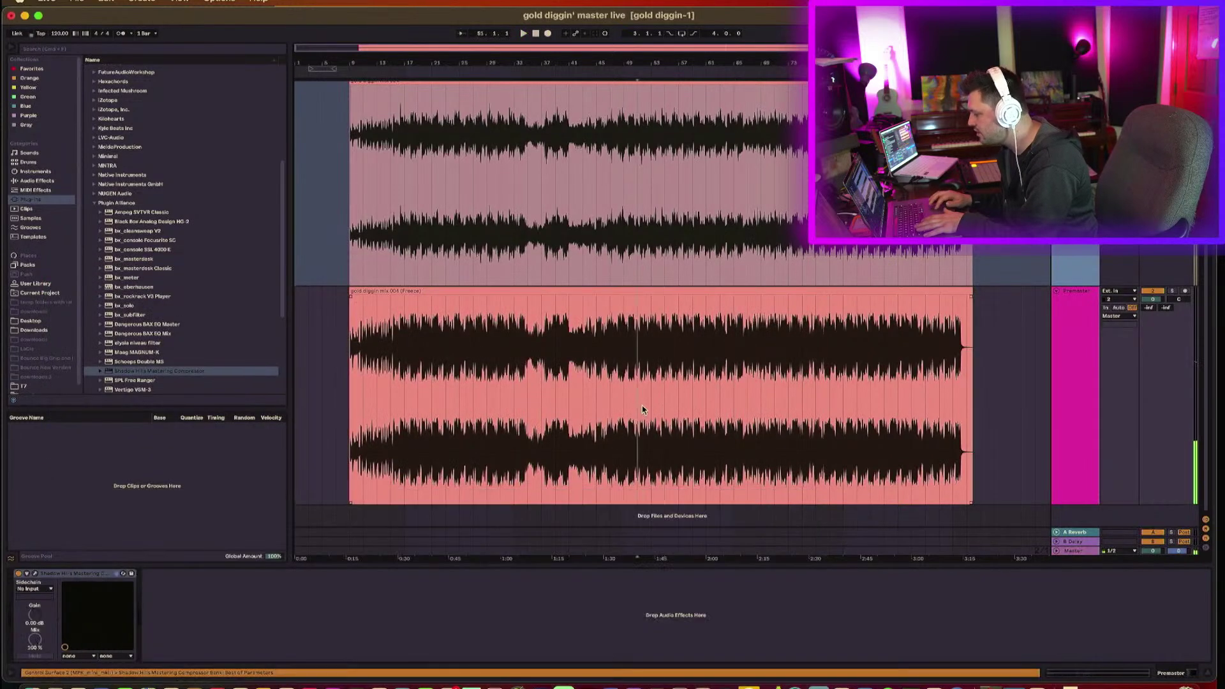
{"action": "left_click", "coordinate": [1084, 550]}
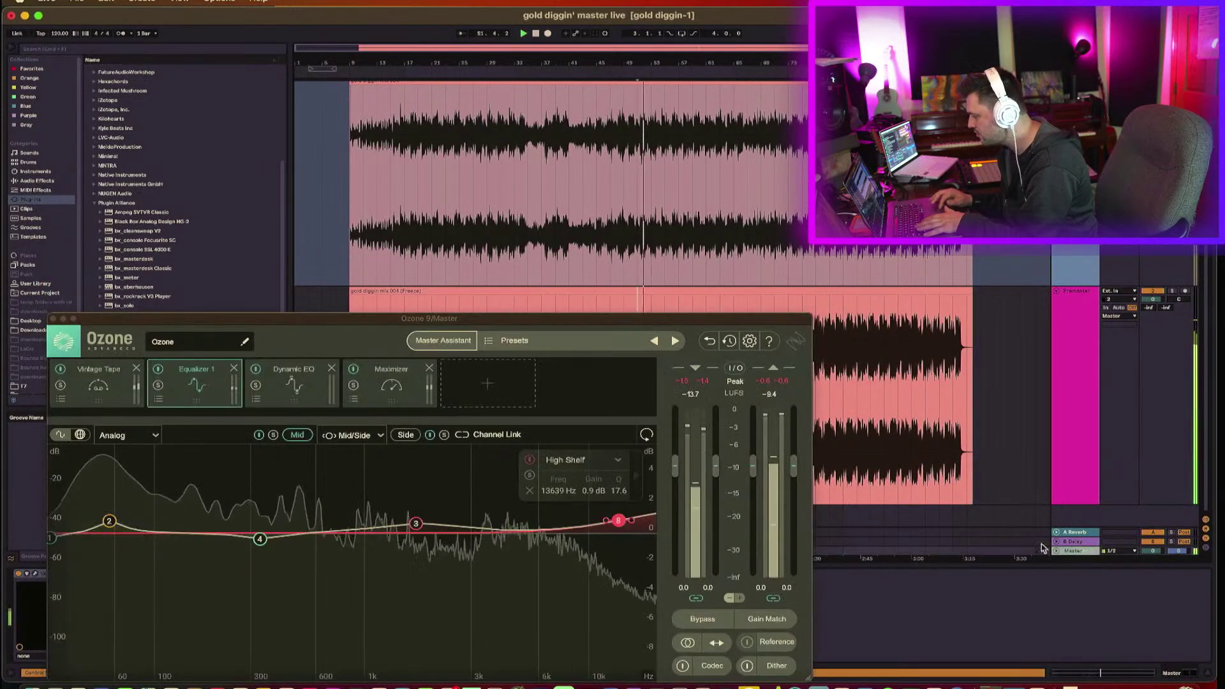
{"action": "left_click_drag", "start_coordinate": [514, 318], "coordinate": [528, 192]}
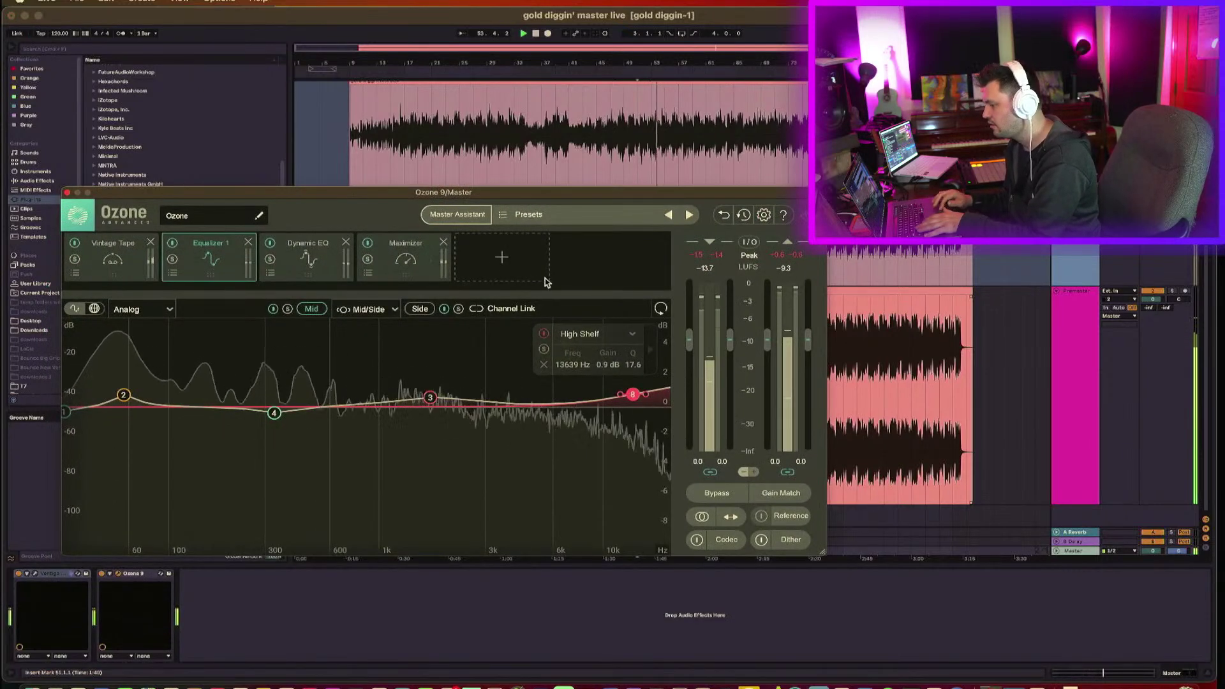
Add an Exciter after Vintage Tape and split it into three bands near 500 Hz and 3 kHz, with the low band disabled.
{"action": "left_click", "coordinate": [509, 261]}
{"action": "left_click", "coordinate": [493, 352]}
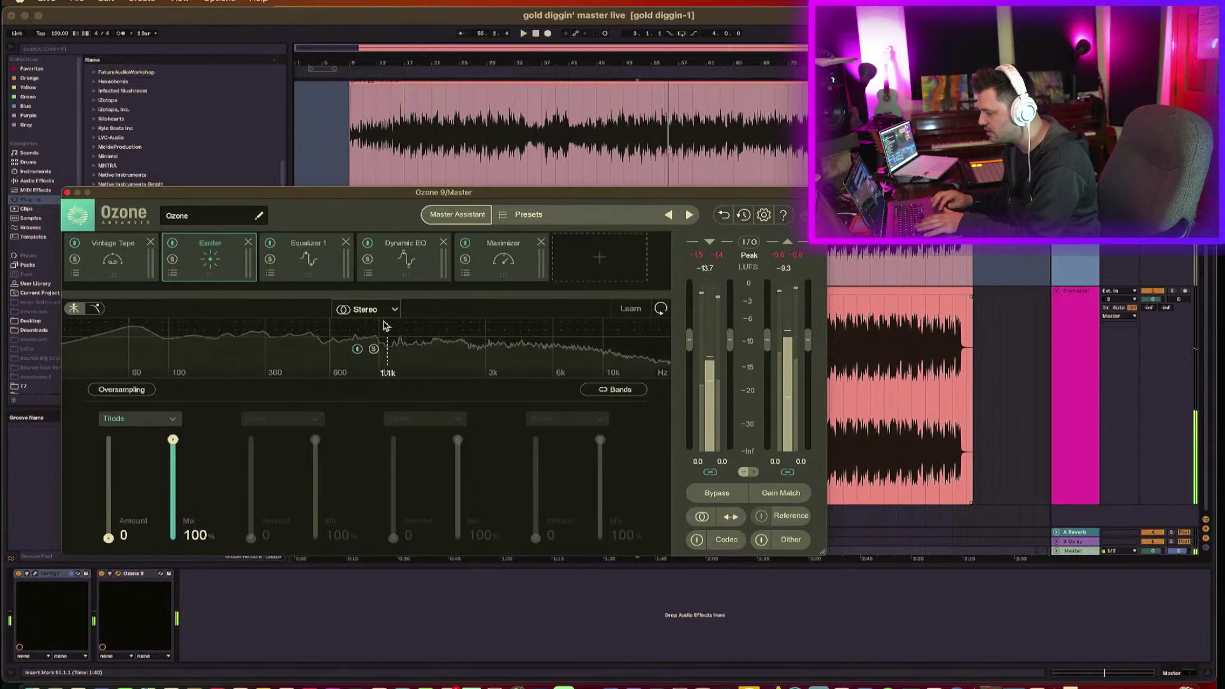
{"action": "left_click", "coordinate": [357, 350]}
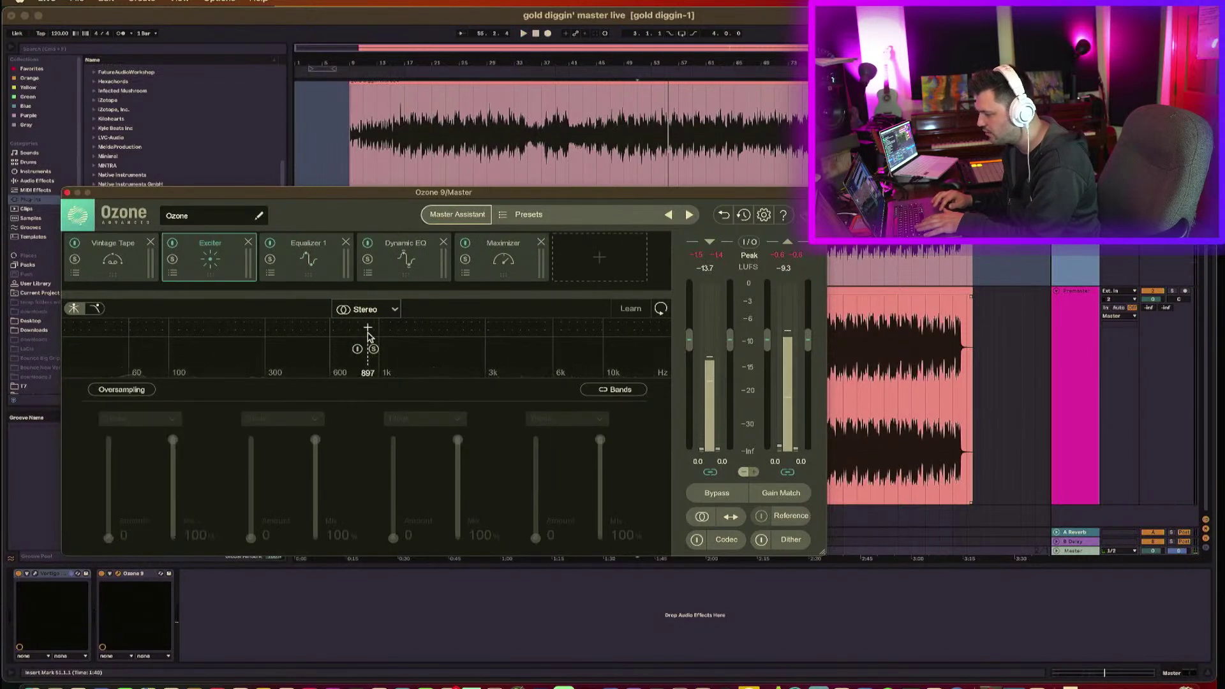
{"action": "left_click_drag", "start_coordinate": [368, 336], "coordinate": [376, 328]}
{"action": "left_click", "coordinate": [487, 332]}
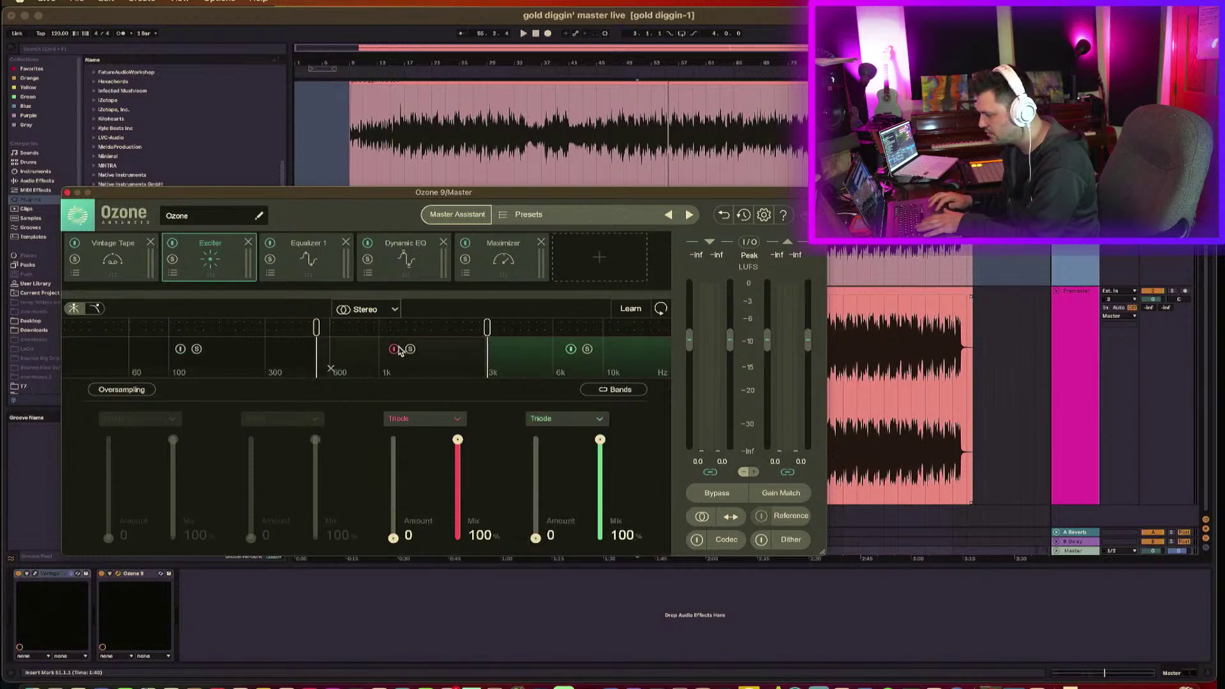
Isolate the Exciter's middle band in solo during playback, with the high band disabled, and set its mode to Dual Triode.
{"action": "key", "text": "space"}
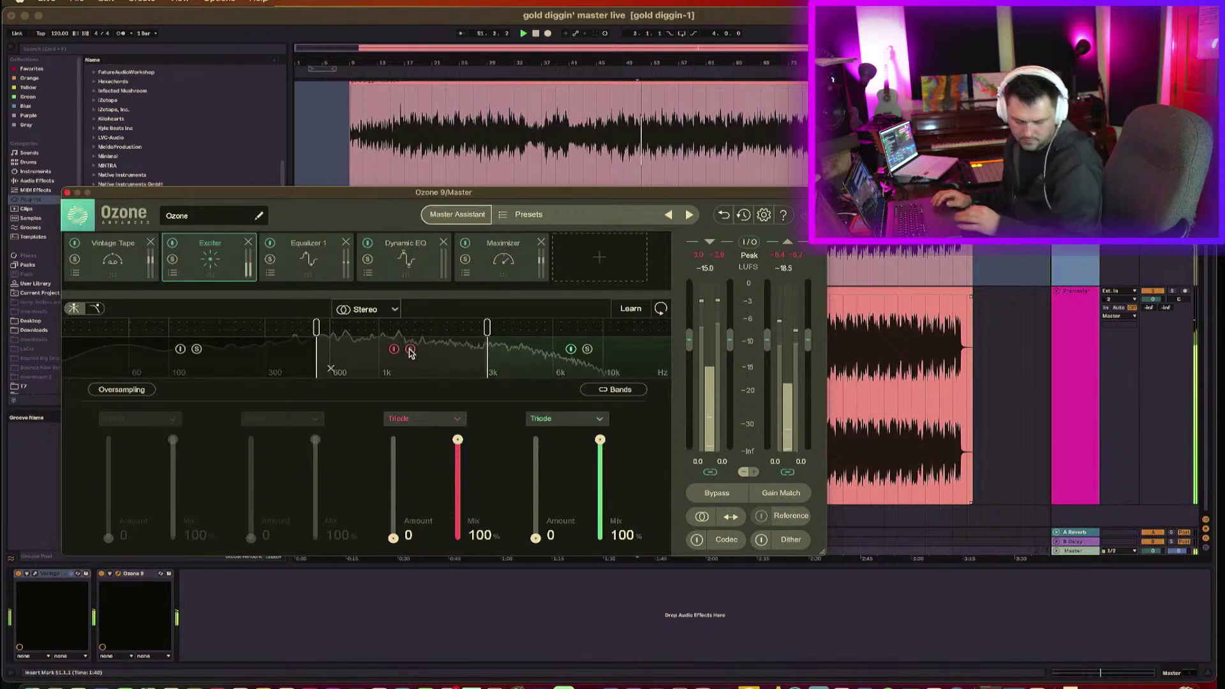
{"action": "left_click", "coordinate": [571, 349]}
{"action": "left_click", "coordinate": [456, 419]}
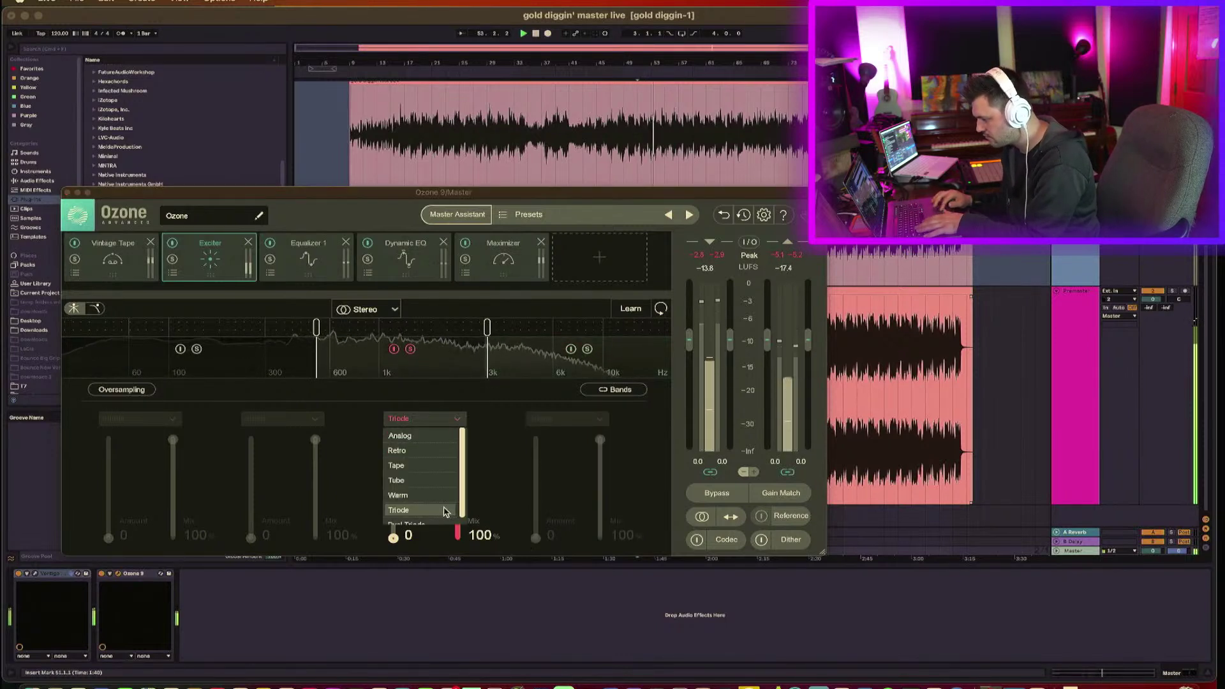
{"action": "scroll", "coordinate": [445, 512], "scroll_direction": "down", "scroll_amount": 1}
{"action": "left_click", "coordinate": [425, 518]}
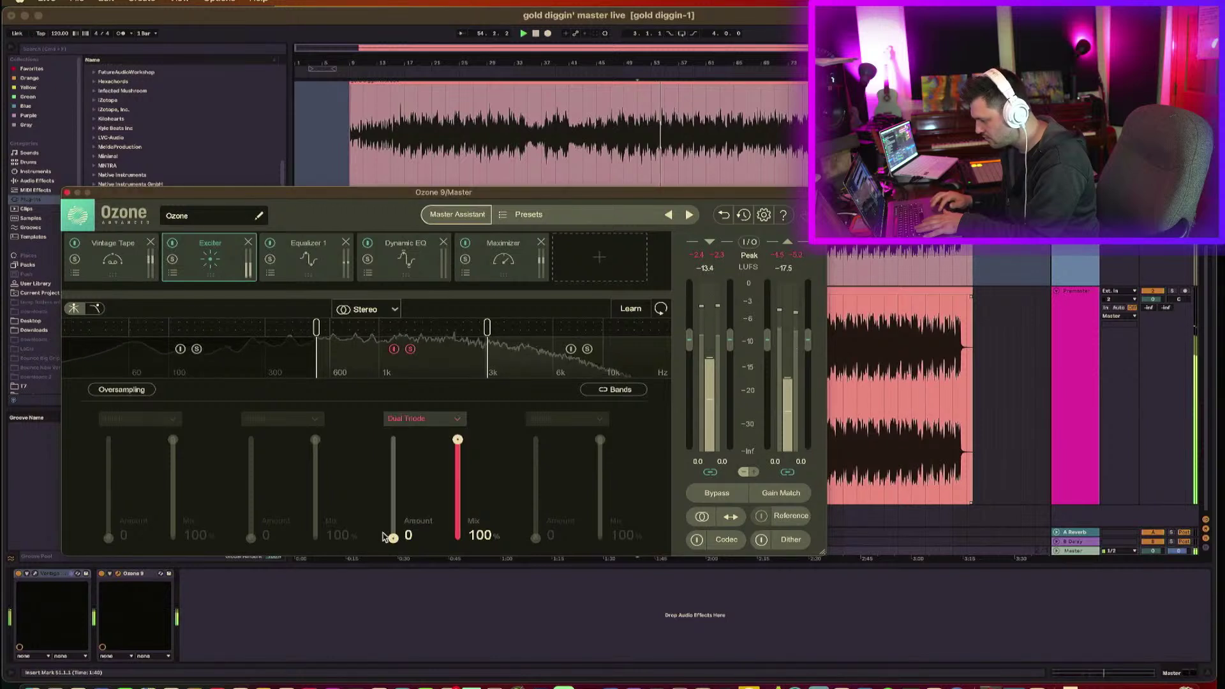
Set the Exciter middle band's Amount to 7.8 and Mix to 14.4%, and enable oversampling.
{"action": "left_click_drag", "start_coordinate": [396, 534], "coordinate": [395, 483]}
{"action": "left_click_drag", "start_coordinate": [457, 440], "coordinate": [458, 527]}
{"action": "left_click", "coordinate": [123, 391]}
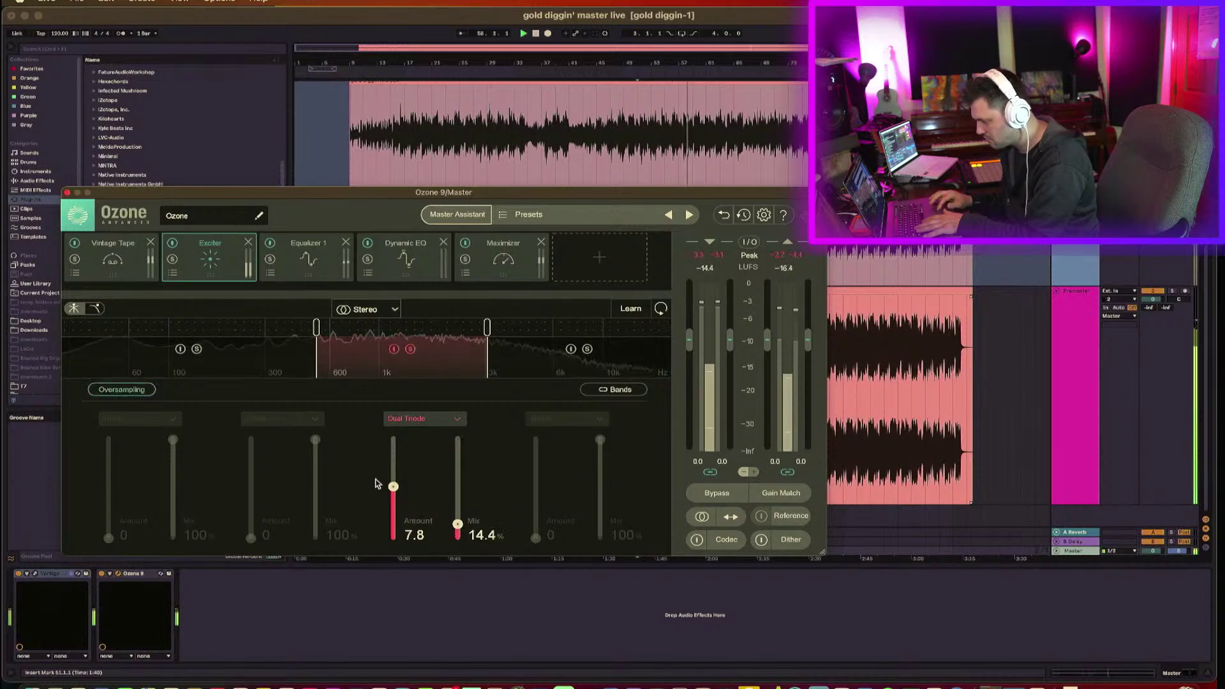
Compare the middle band on and off, and refine it to Amount 5.5 and Mix 22.9% with the lower crossover at 751 Hz.
{"action": "left_click", "coordinate": [394, 350]}
{"action": "left_click", "coordinate": [393, 350]}
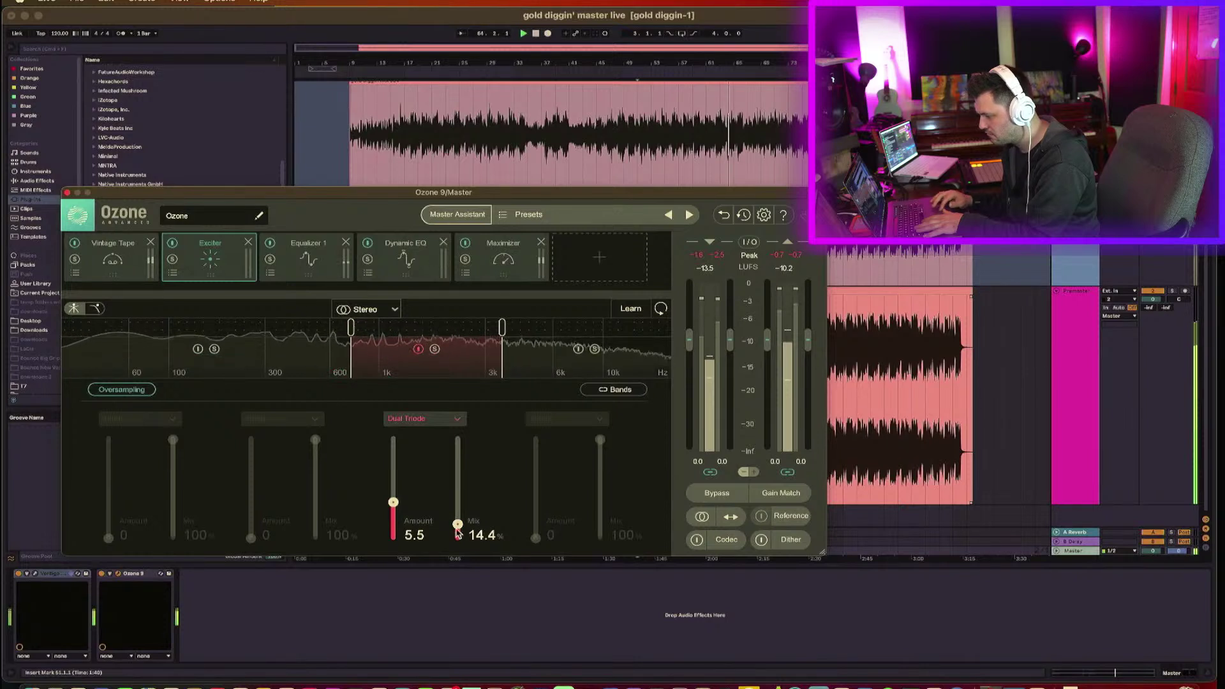
{"action": "left_click_drag", "start_coordinate": [460, 528], "coordinate": [461, 520]}
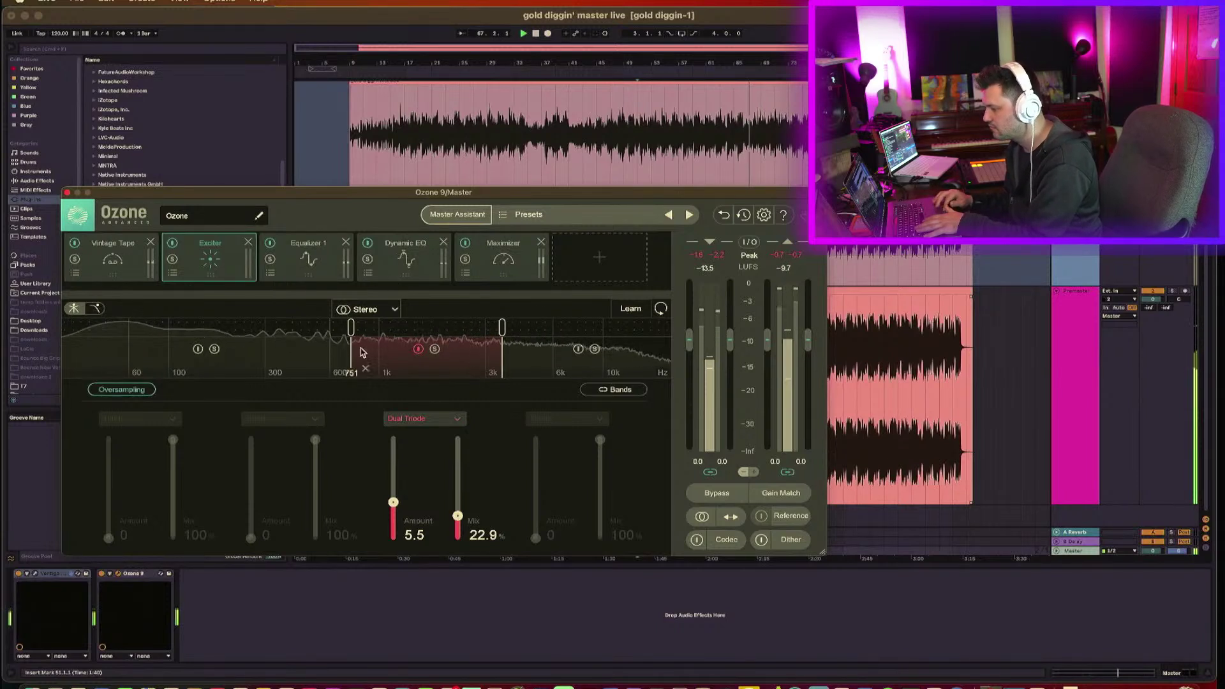
Compare the playing track with the Exciter module bypassed and active.
{"action": "left_click", "coordinate": [173, 243]}
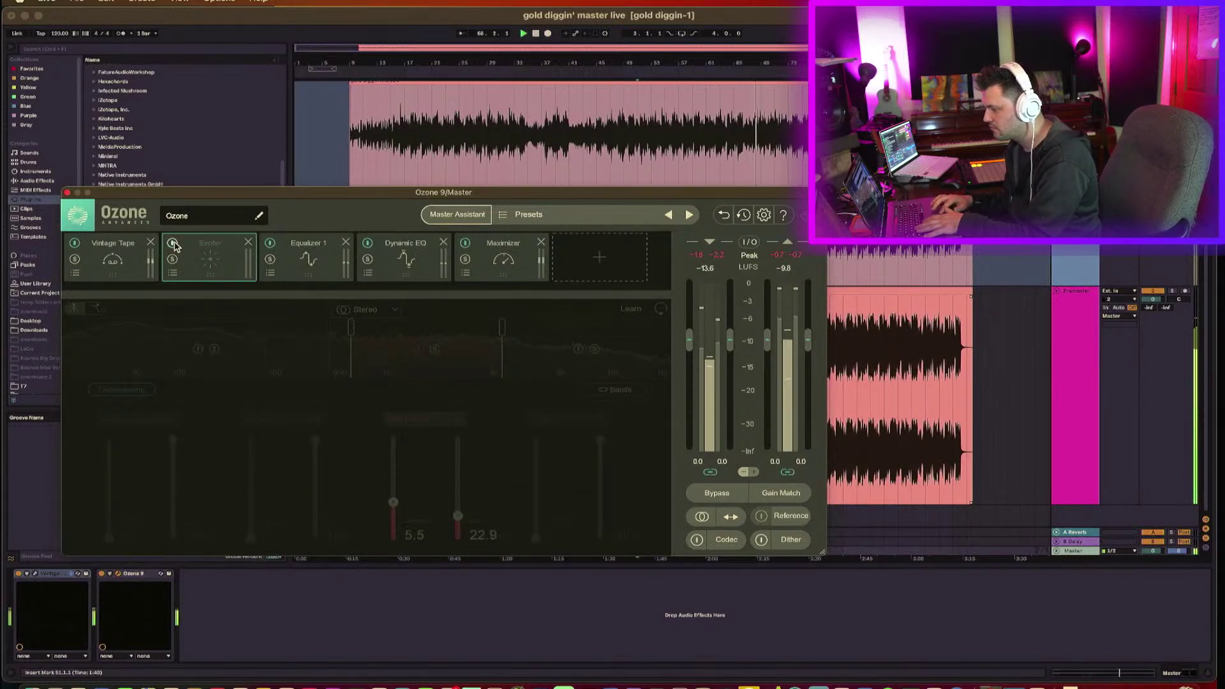
{"action": "left_click", "coordinate": [173, 244]}
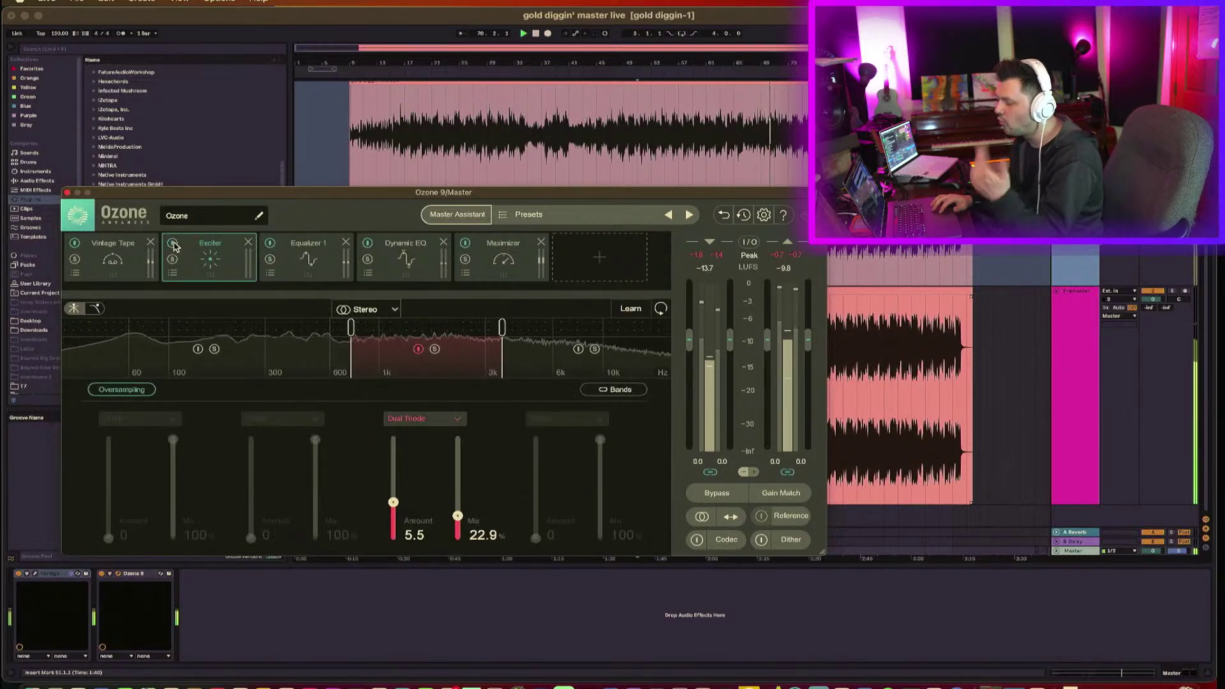
{"action": "left_click", "coordinate": [173, 244]}
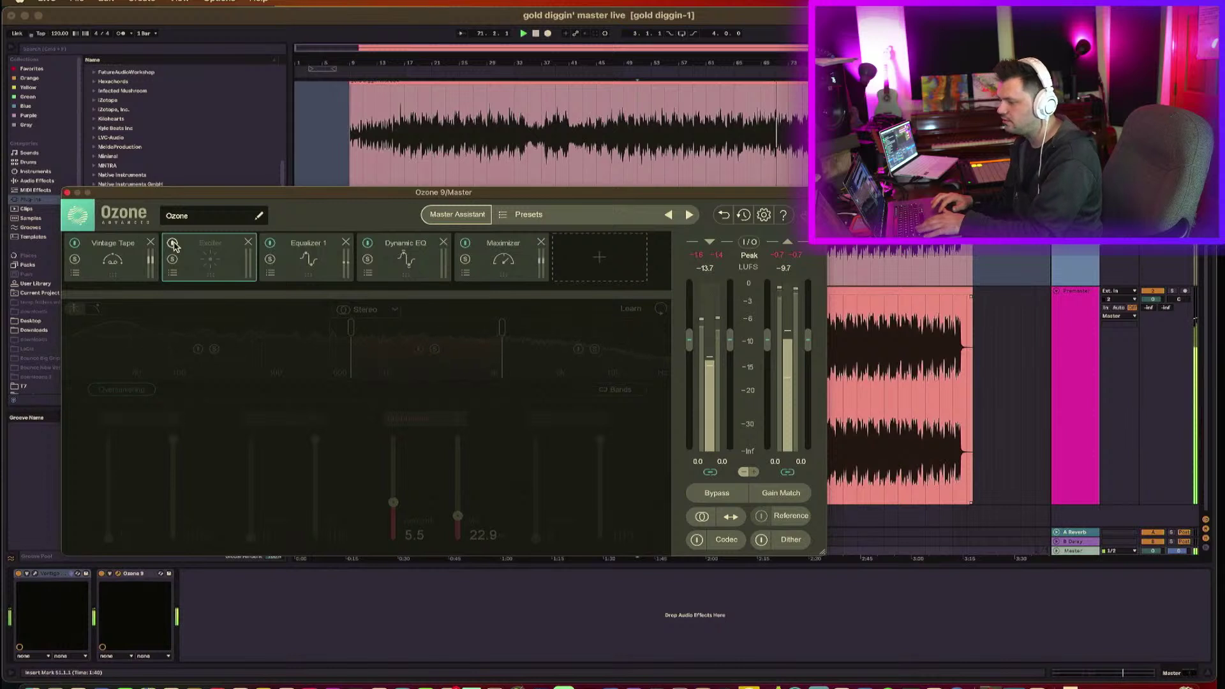
{"action": "left_click", "coordinate": [173, 243]}
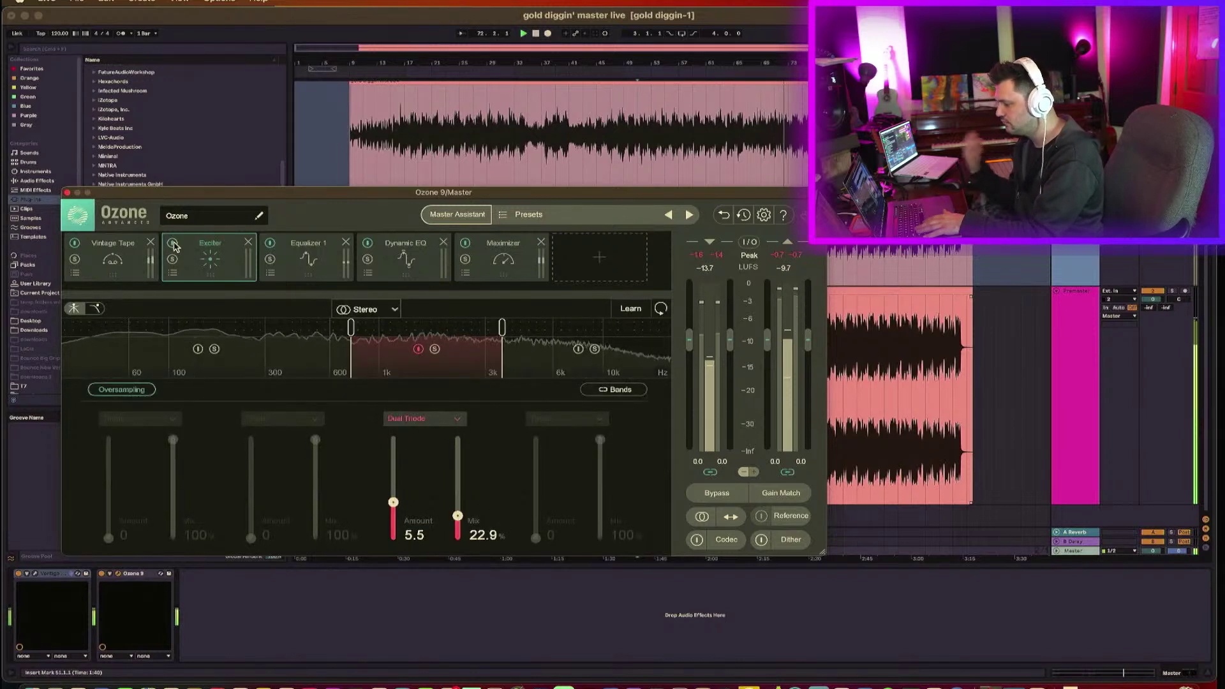
Add Equalizer 2 between Equalizer 1 and Dynamic EQ, and set its channel mode to Left/Right.
{"action": "left_click", "coordinate": [599, 257]}
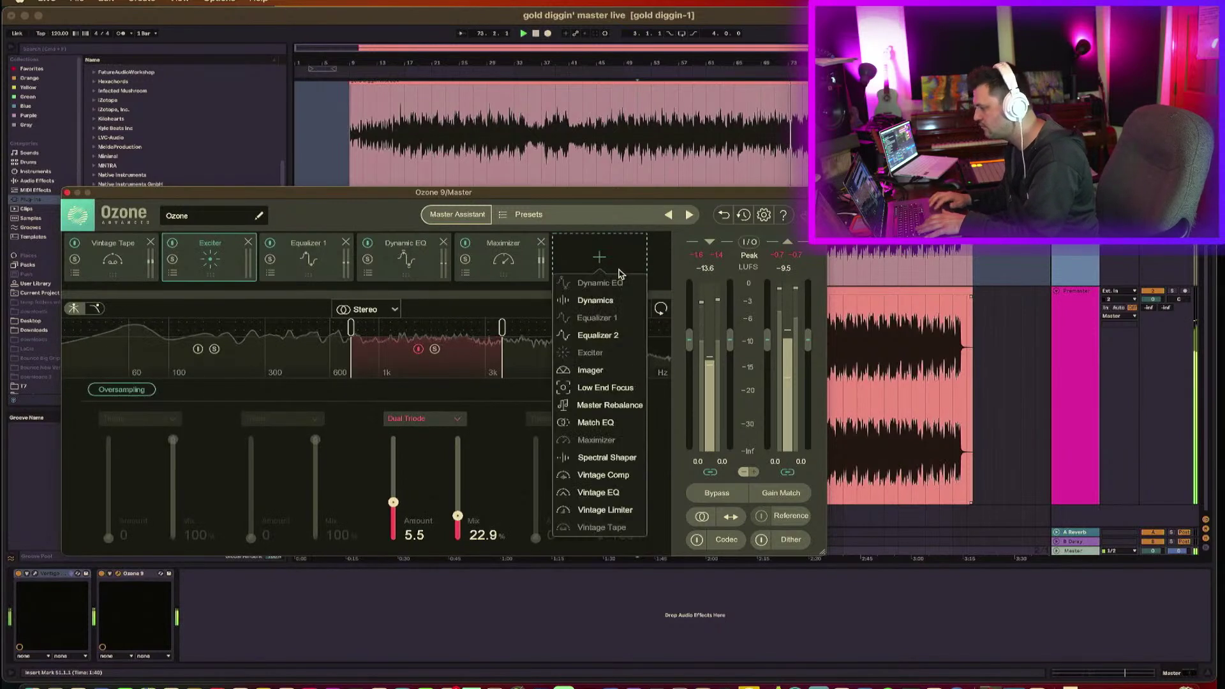
{"action": "left_click", "coordinate": [598, 335]}
{"action": "left_click_drag", "start_coordinate": [510, 258], "coordinate": [329, 254]}
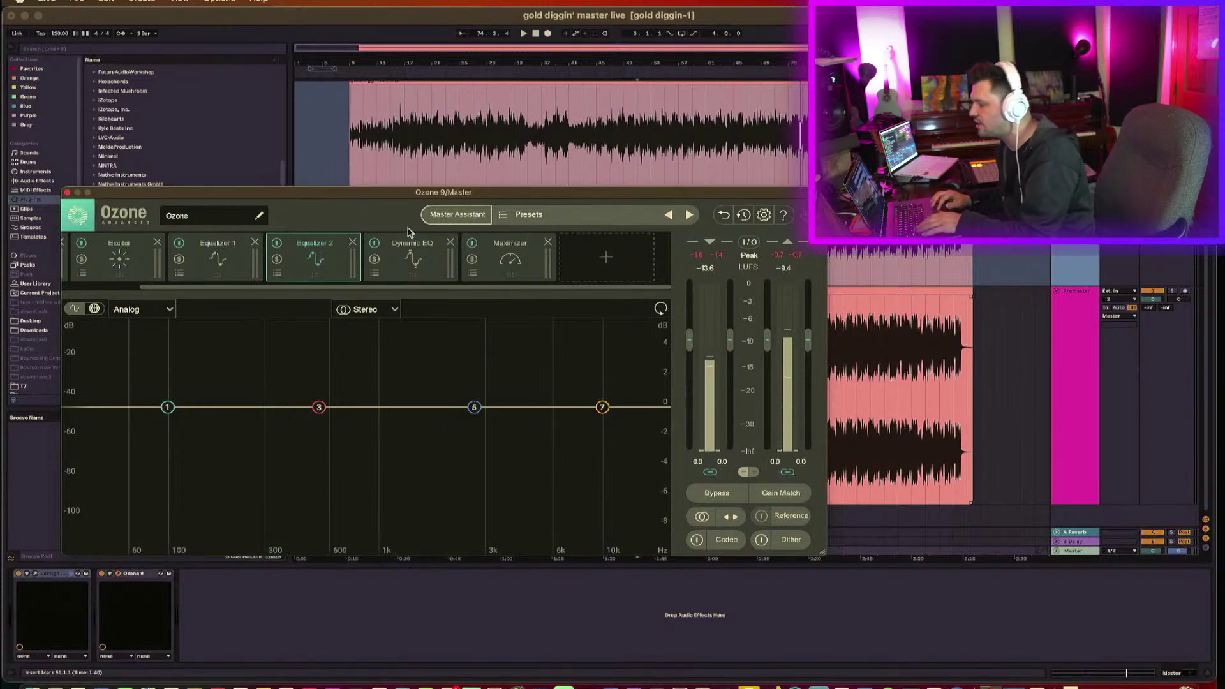
{"action": "left_click", "coordinate": [368, 309]}
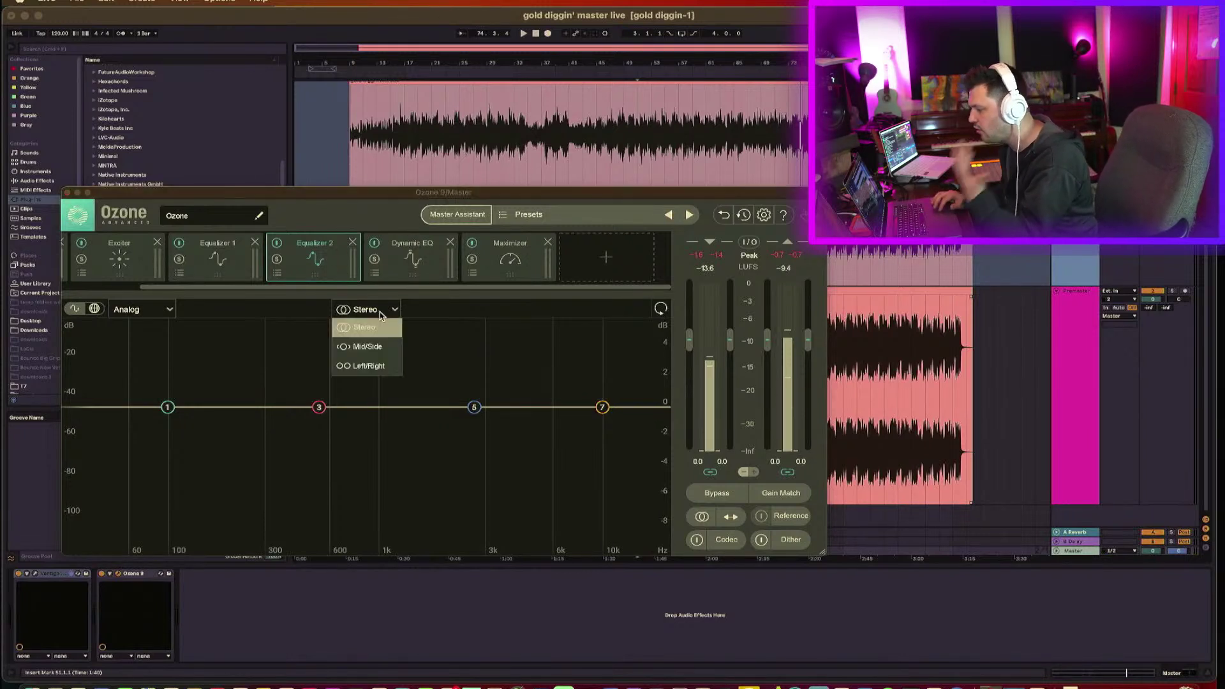
{"action": "left_click", "coordinate": [376, 348]}
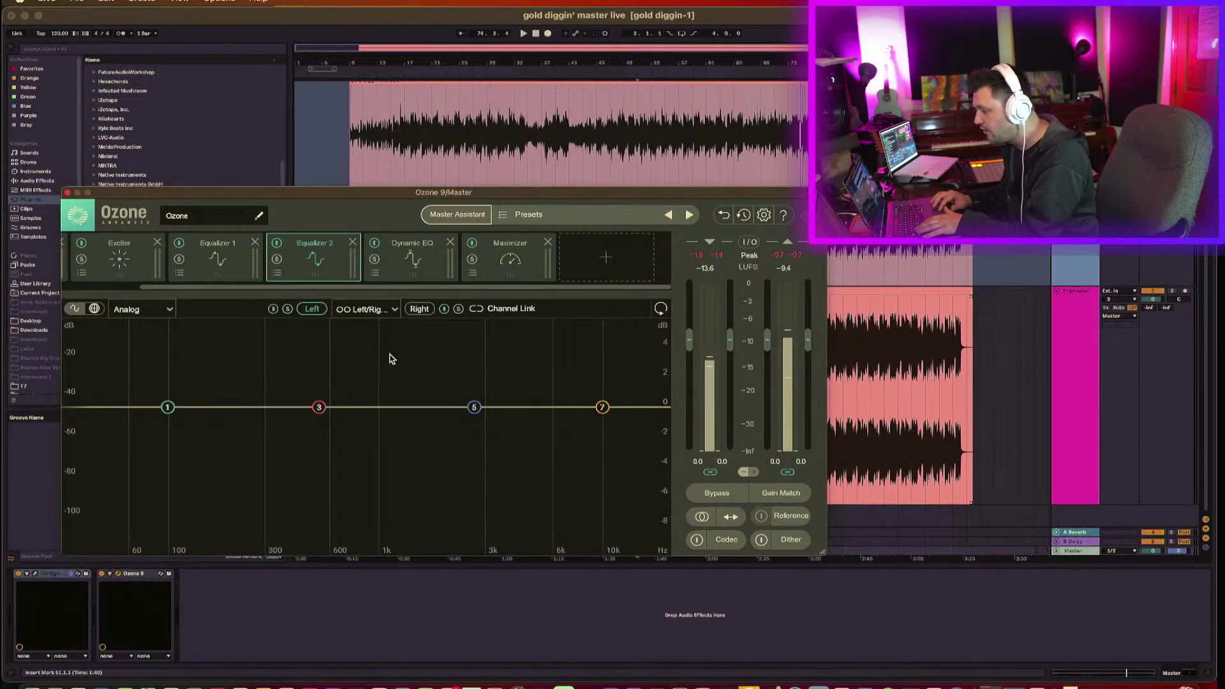
Remove the high shelf, the 540 Hz bell and the low shelf from Equalizer 2, leaving only bell node 5.
{"action": "left_click", "coordinate": [602, 408]}
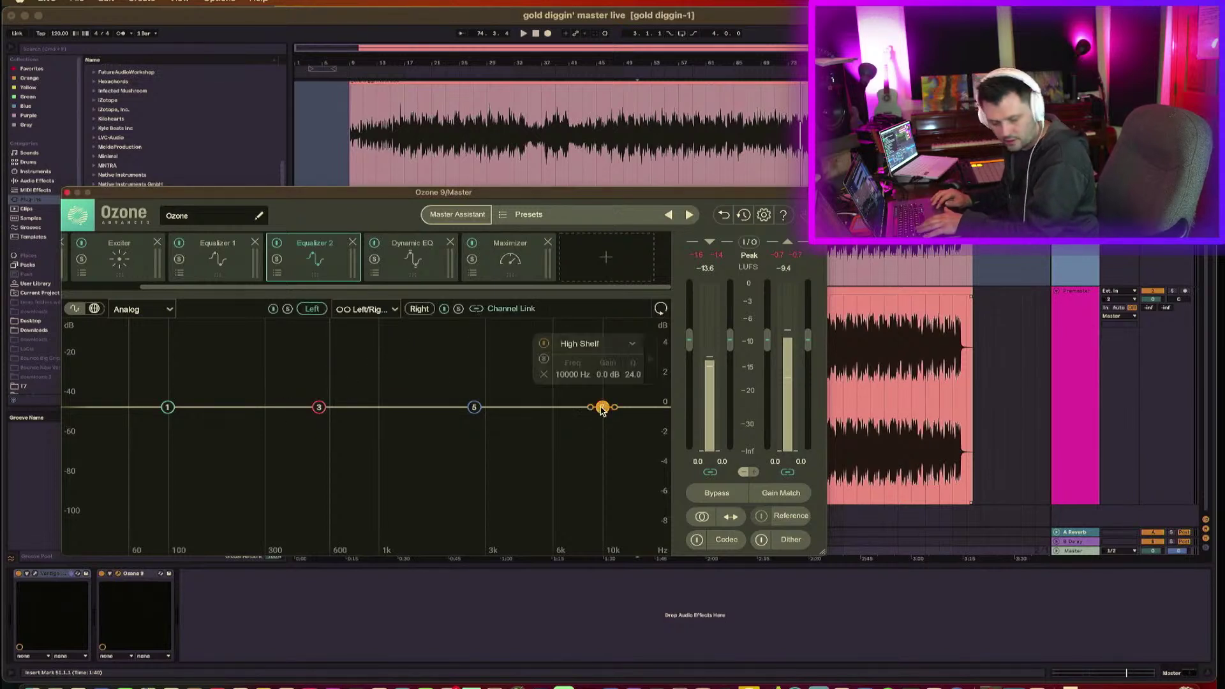
{"action": "left_click", "coordinate": [544, 375]}
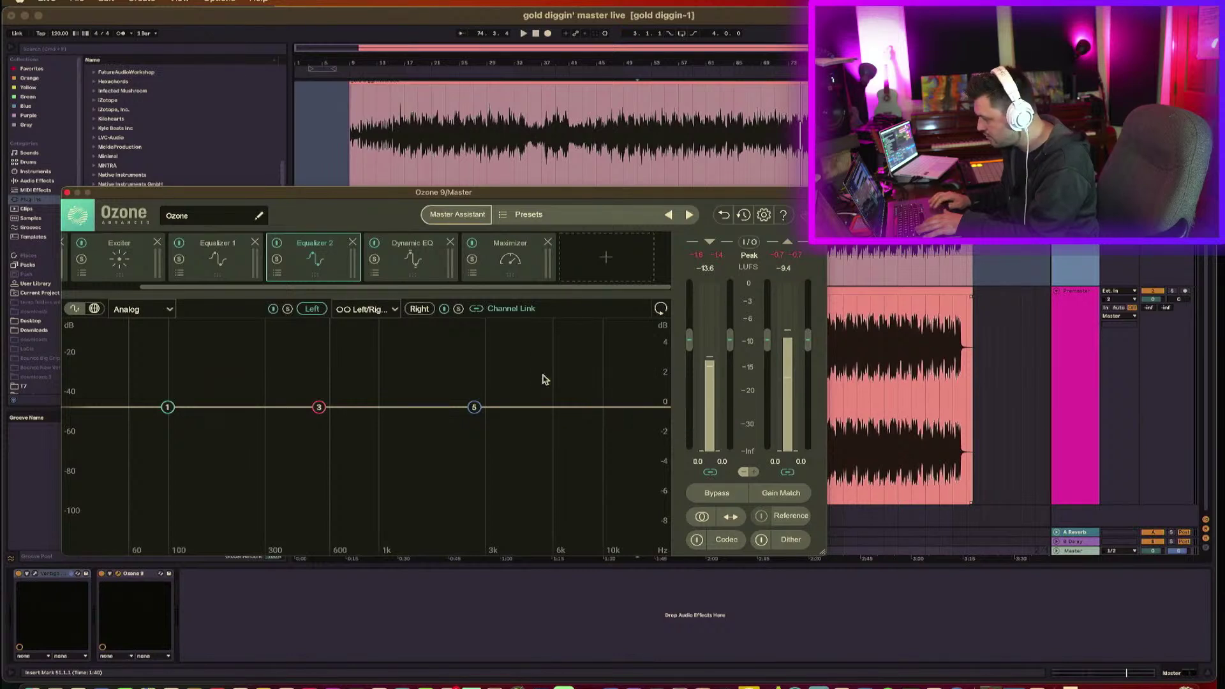
{"action": "left_click", "coordinate": [319, 408]}
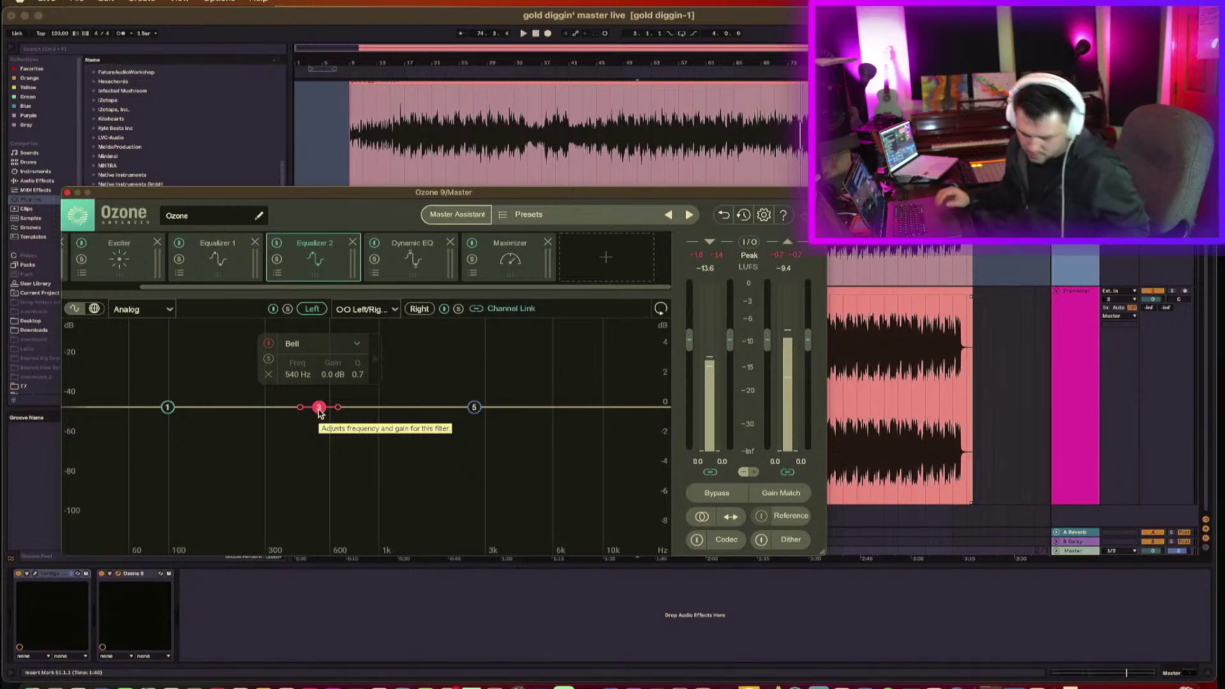
{"action": "left_click", "coordinate": [268, 375]}
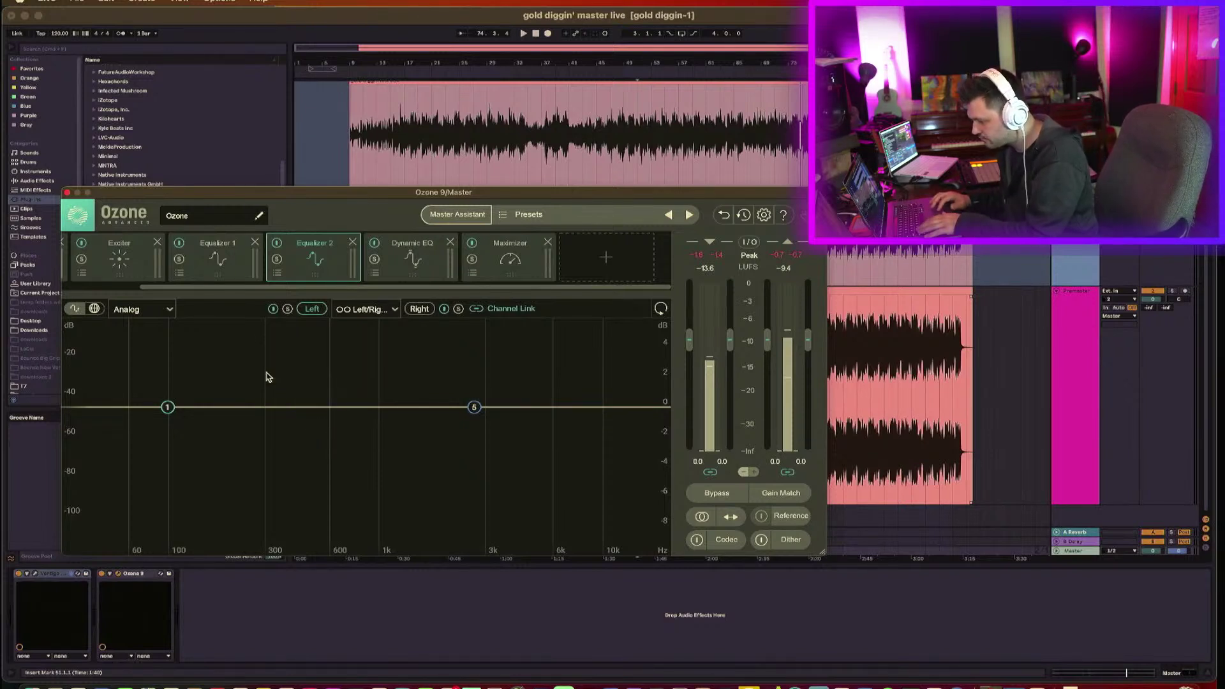
{"action": "left_click", "coordinate": [158, 409]}
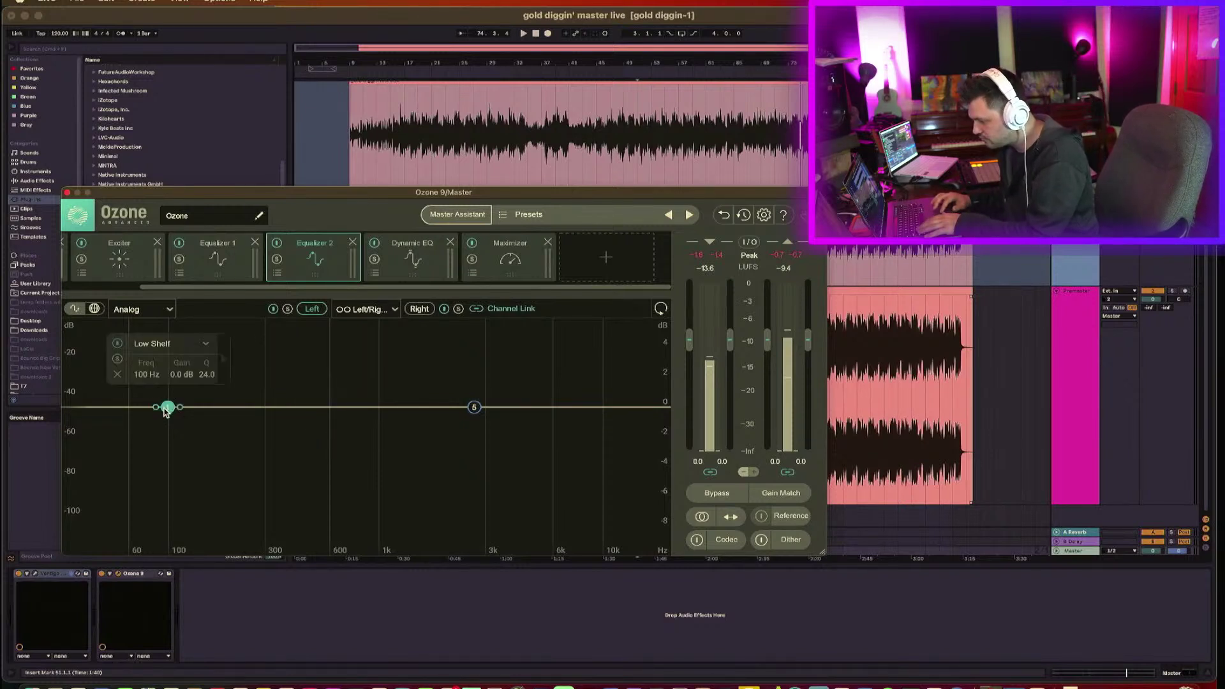
{"action": "left_click", "coordinate": [117, 377]}
Set Equalizer 2's remaining bell to 9509 Hz with 0.7 dB gain on both channels while the track plays.
{"action": "key", "text": "space"}
{"action": "left_click_drag", "start_coordinate": [474, 408], "coordinate": [597, 402]}
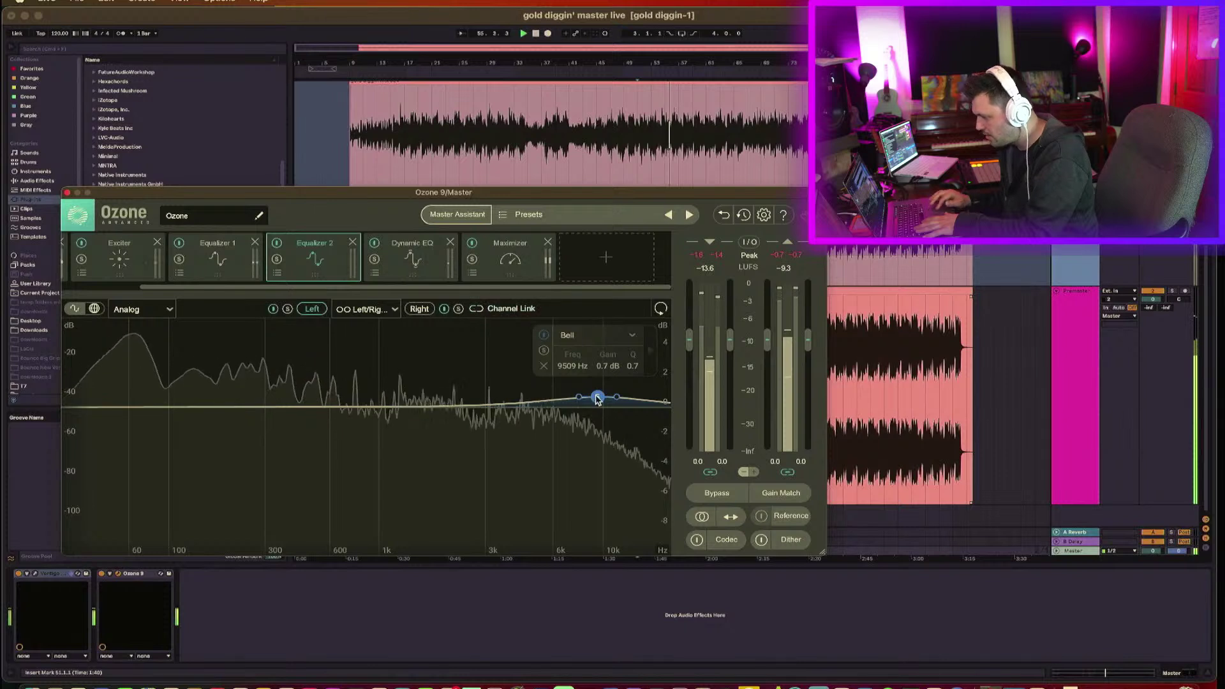
{"action": "key", "text": "space"}
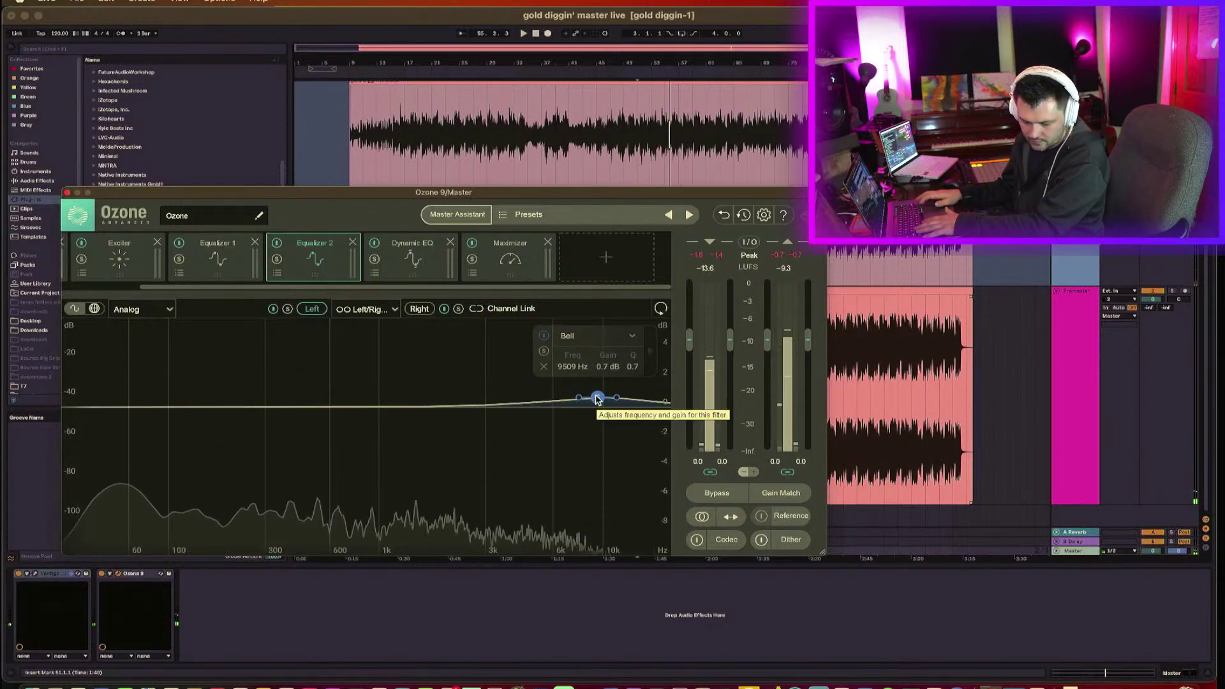
With Channel Link off, shift the Left channel's bell to 8127 Hz and play the track briefly.
{"action": "left_click", "coordinate": [597, 399]}
{"action": "key", "text": "Left"}
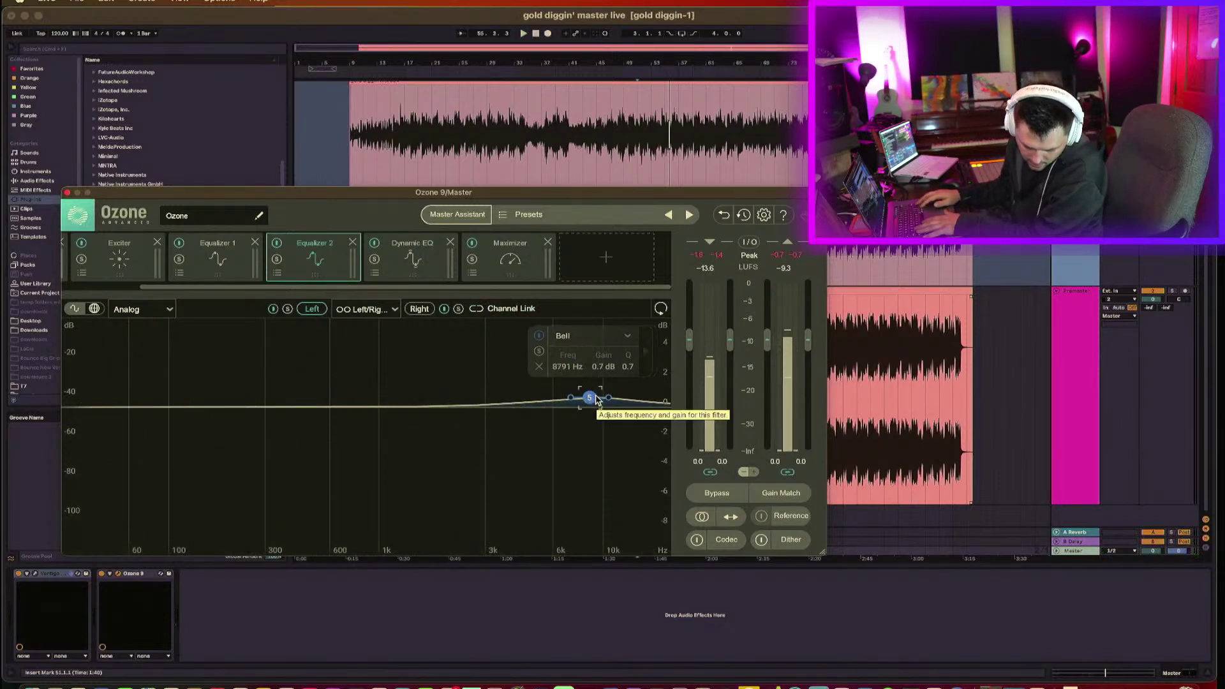
{"action": "key", "text": "Left"}
{"action": "key", "text": "space"}
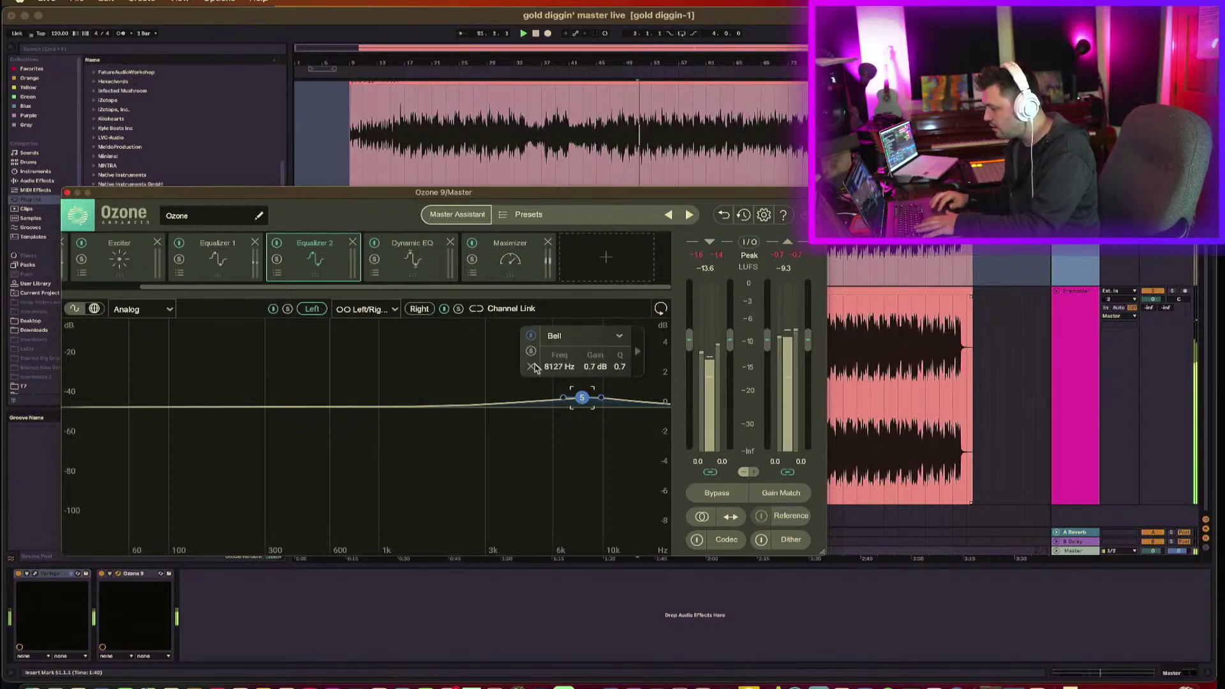
{"action": "key", "text": "space"}
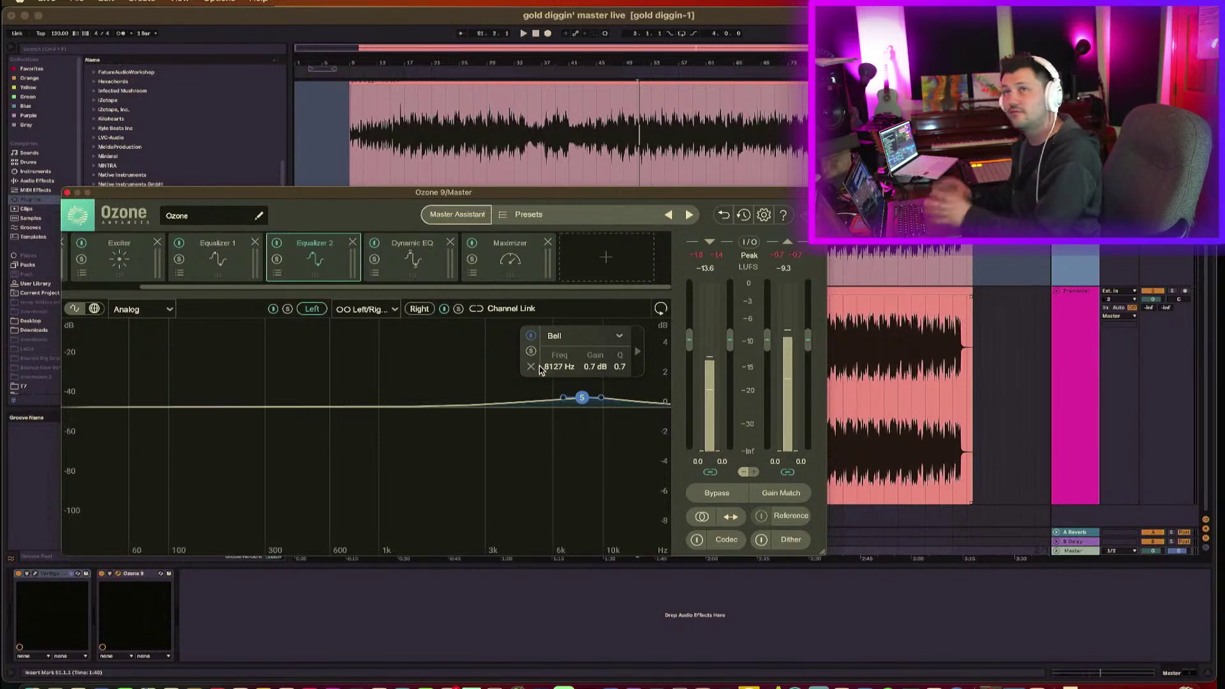
Play the track, check the Right and Left channel curves, and compare Equalizer 2 bypassed and active.
{"action": "key", "text": "space"}
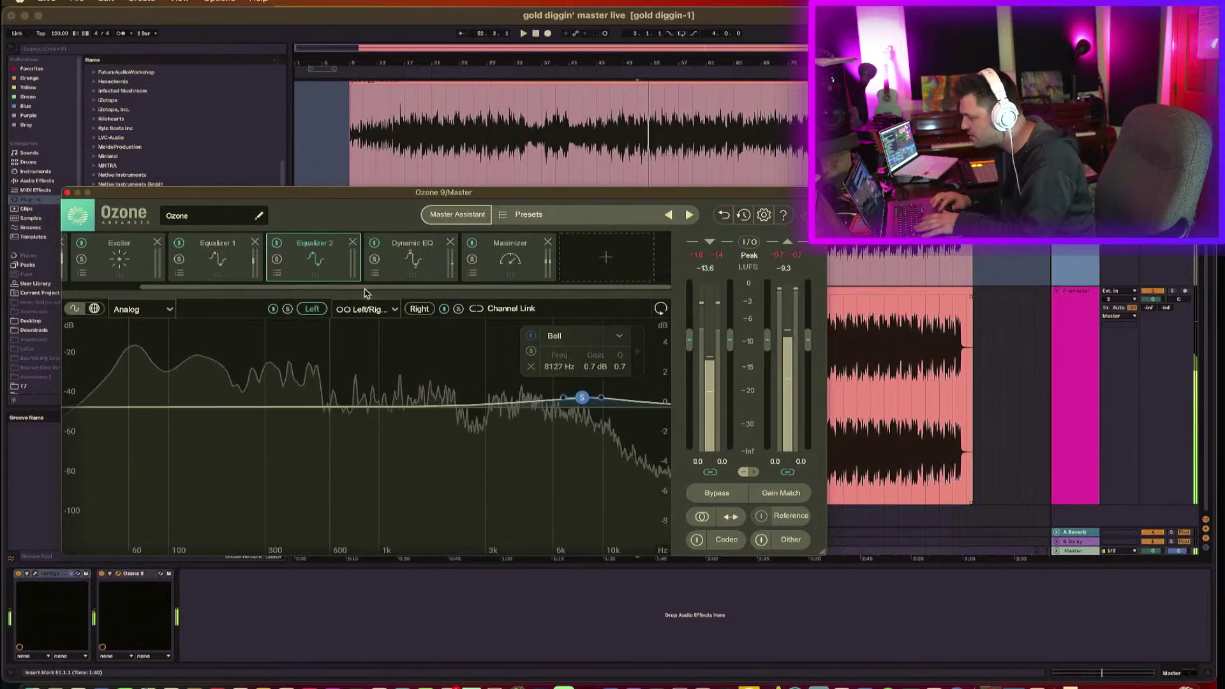
{"action": "left_click", "coordinate": [419, 309]}
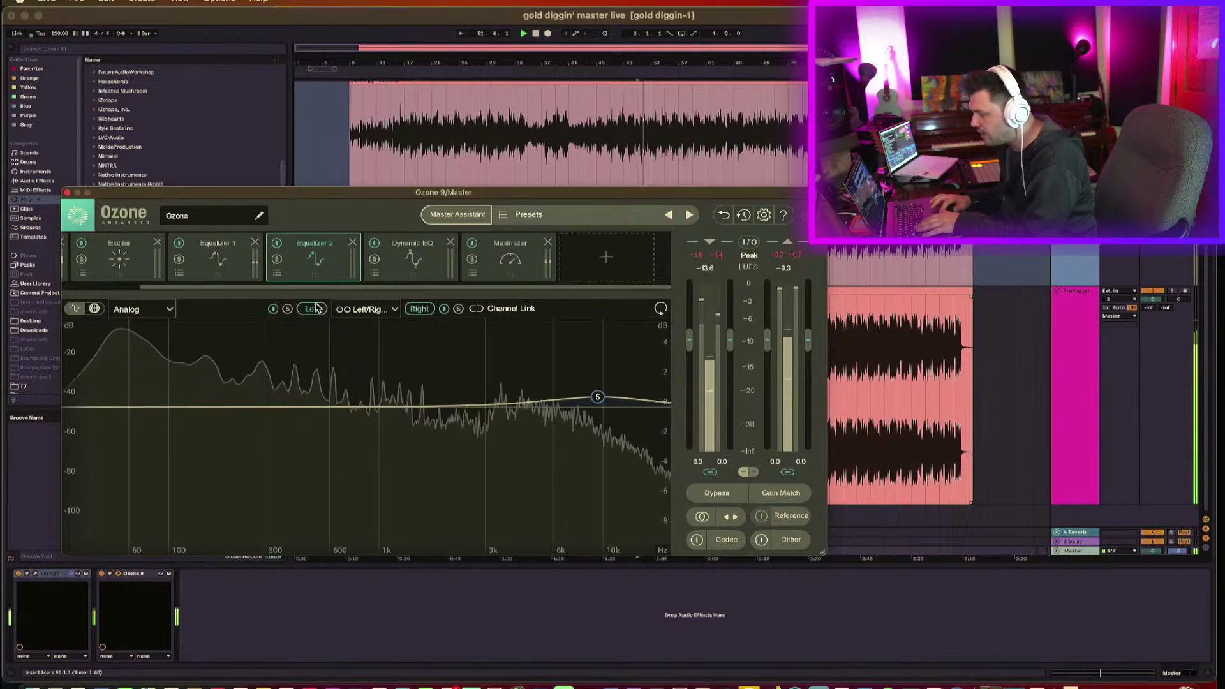
{"action": "left_click_drag", "start_coordinate": [597, 396], "coordinate": [581, 397]}
{"action": "left_click", "coordinate": [278, 243]}
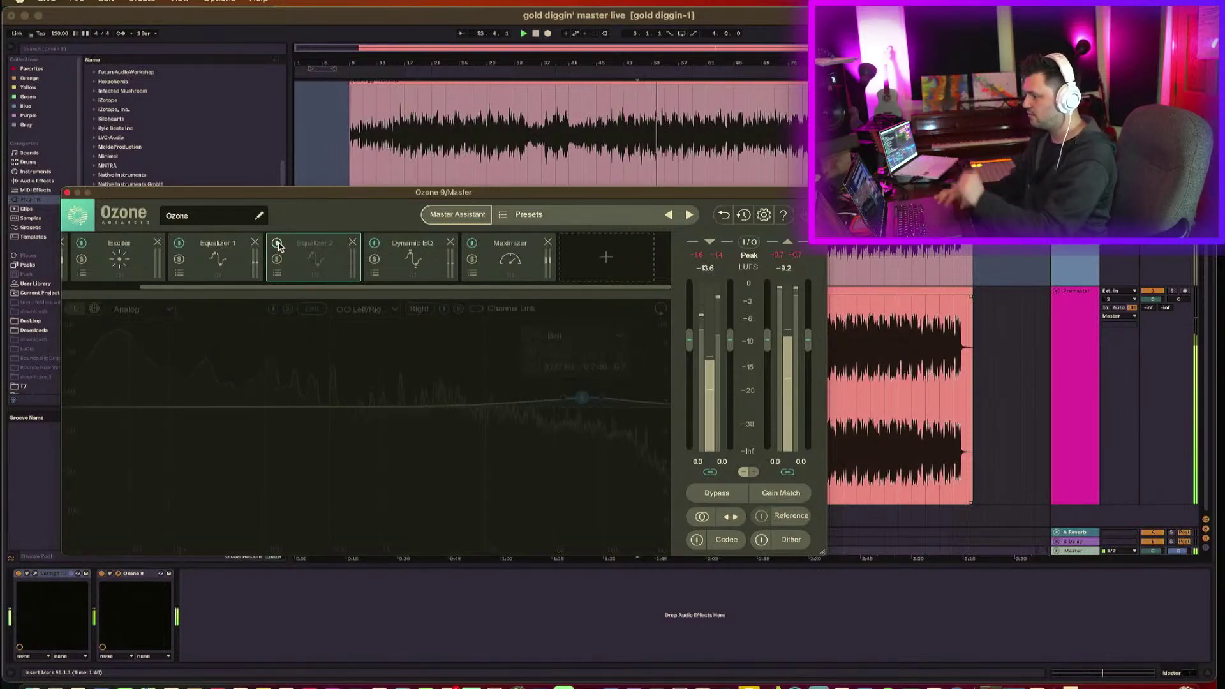
{"action": "left_click", "coordinate": [278, 244]}
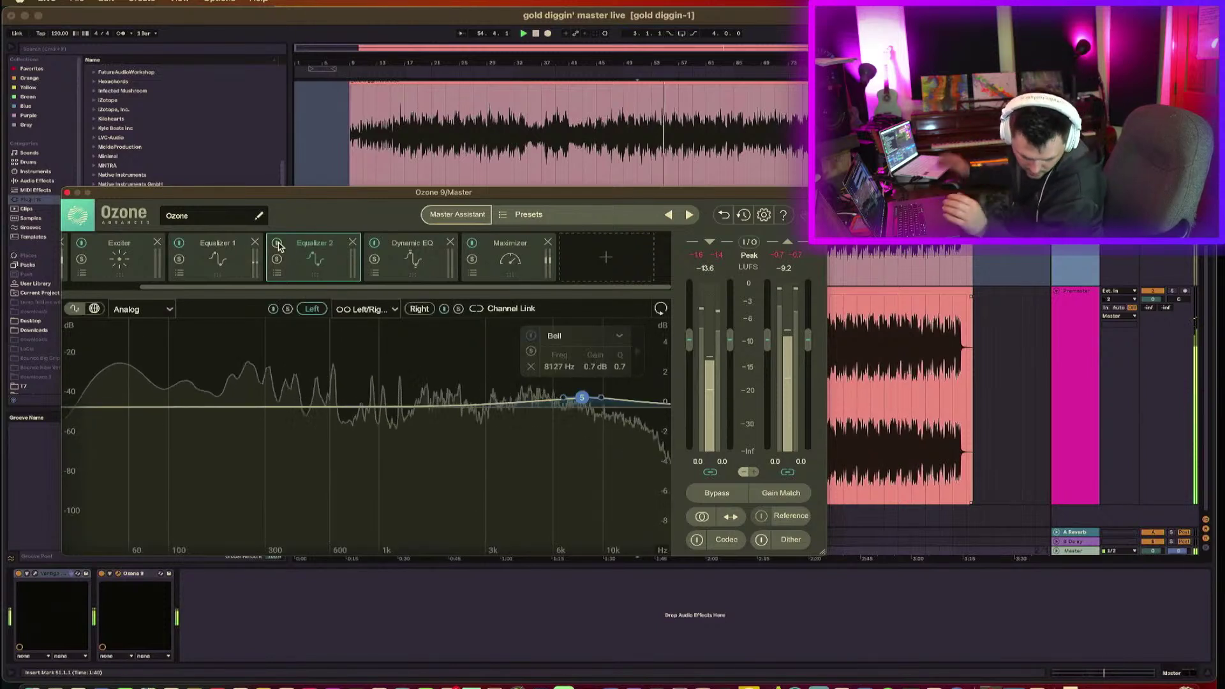
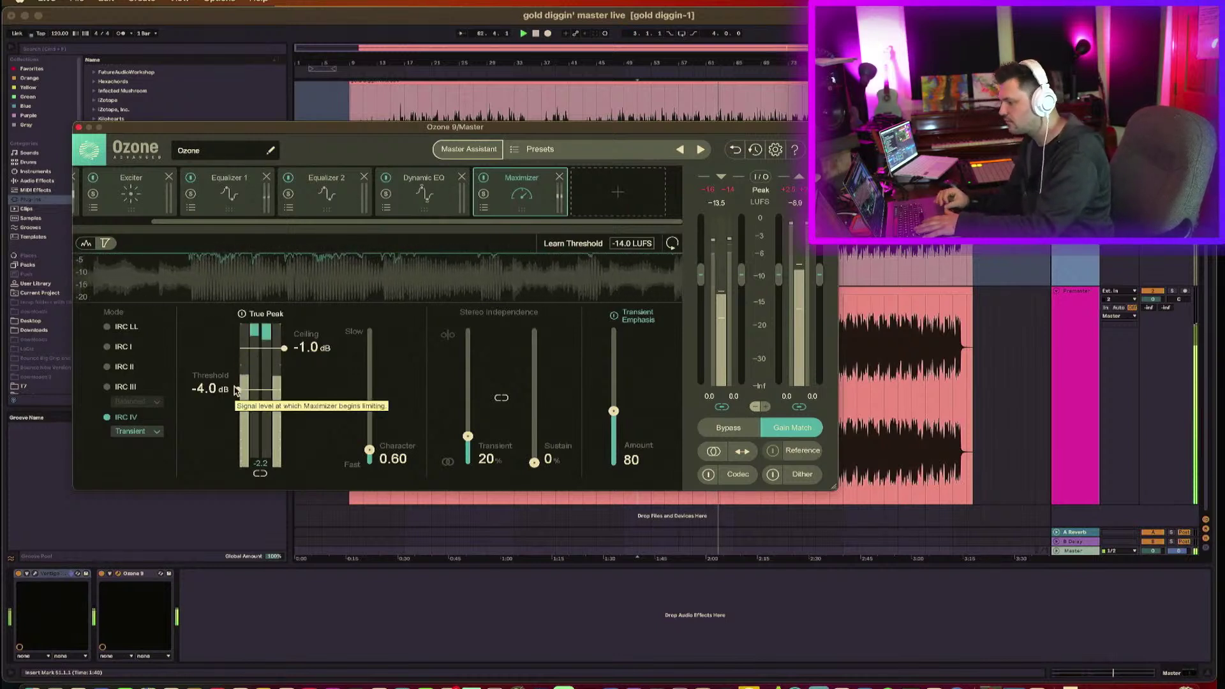
Raise the Maximizer's threshold to -3.7 dB and pause playback.
{"action": "scroll", "coordinate": [236, 389], "scroll_direction": "up", "scroll_amount": 1}
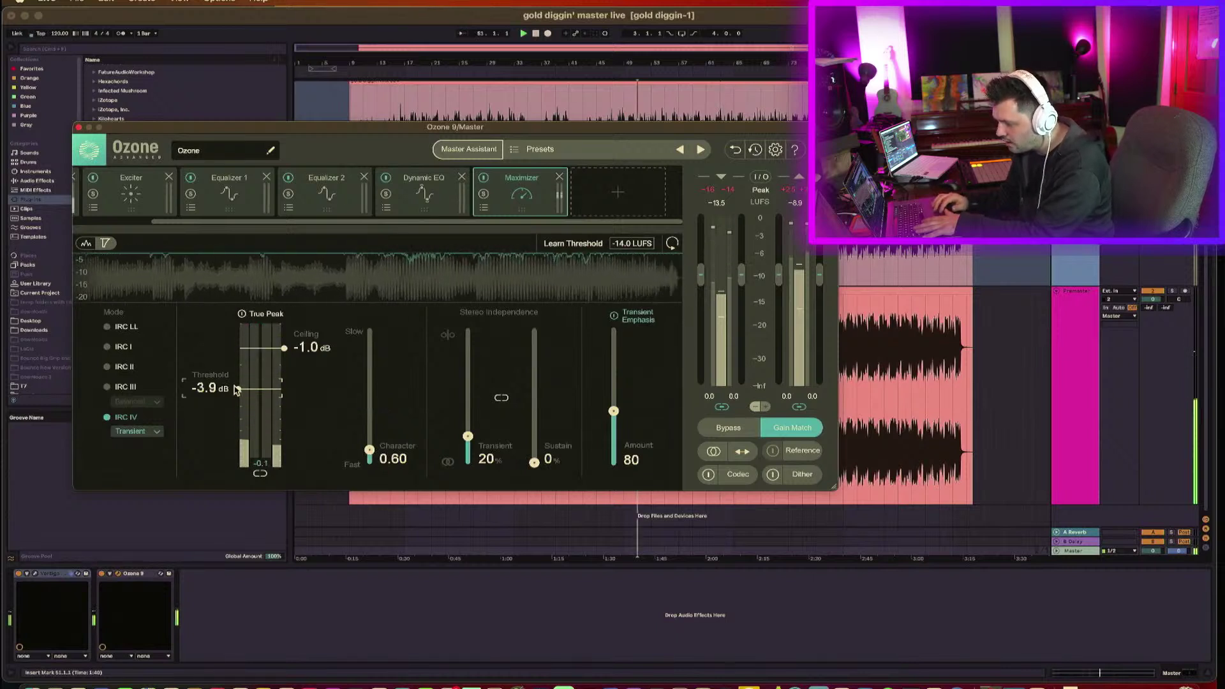
{"action": "key", "text": "space"}
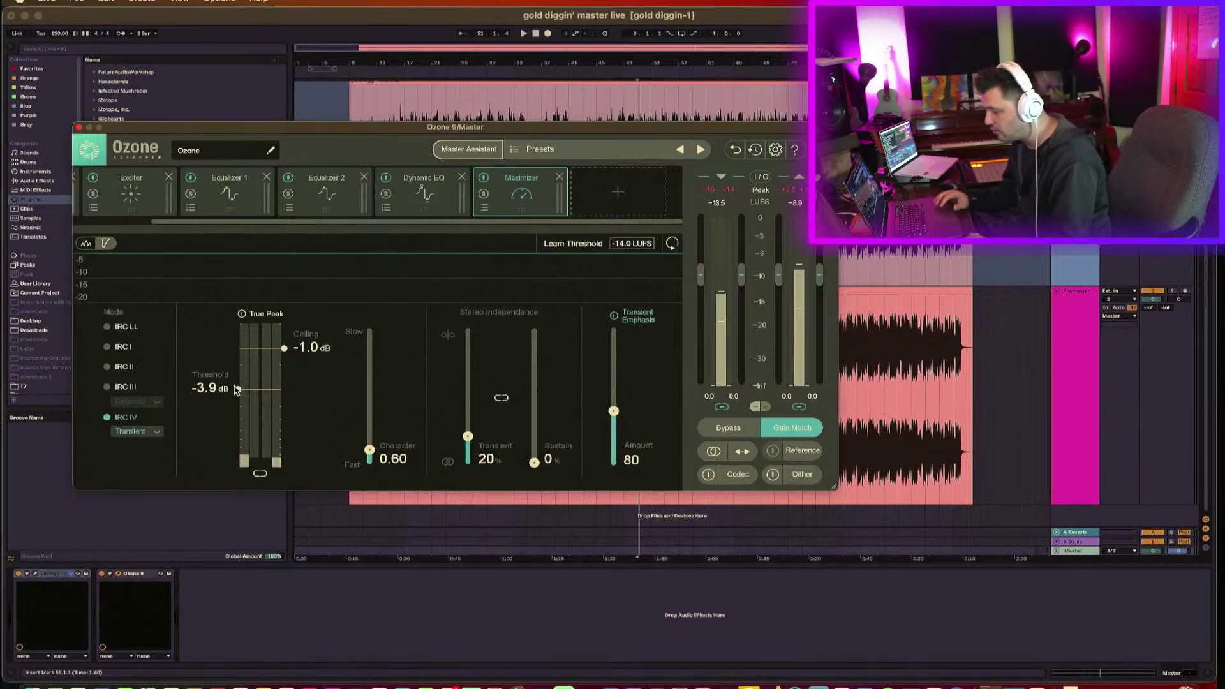
{"action": "left_click_drag", "start_coordinate": [236, 389], "coordinate": [236, 387]}
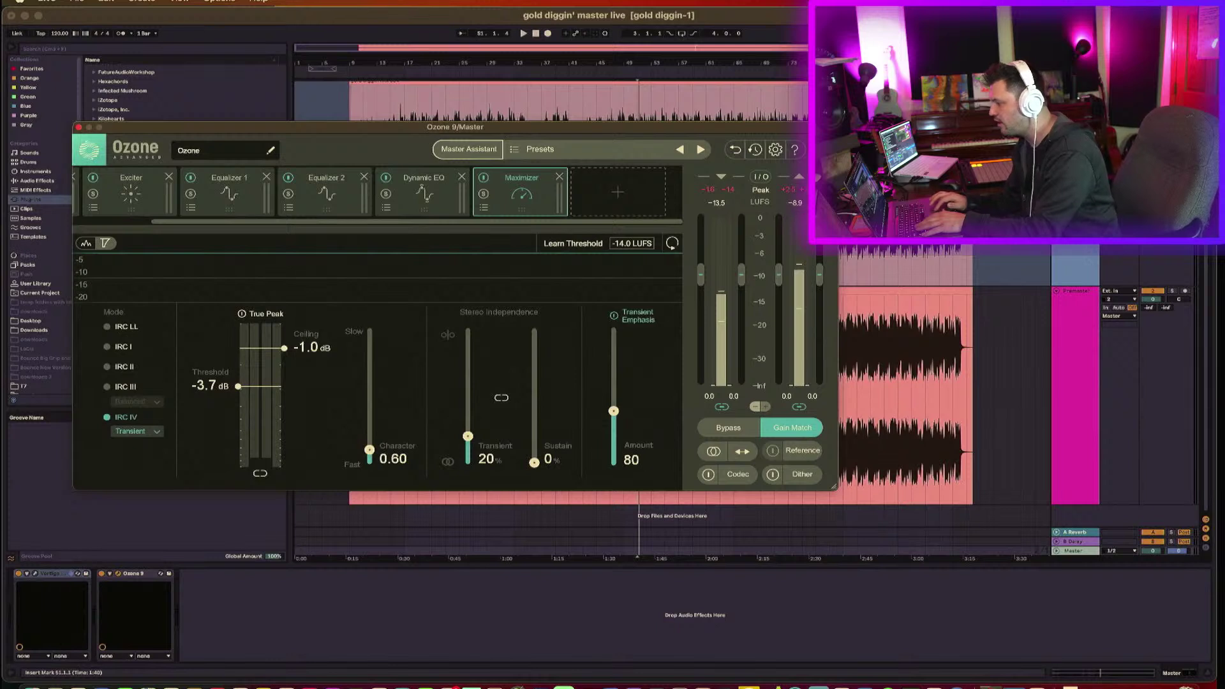
Play the track, raise the Maximizer's threshold to -3.5 dB and close the Ozone plug-in window.
{"action": "key", "text": "space"}
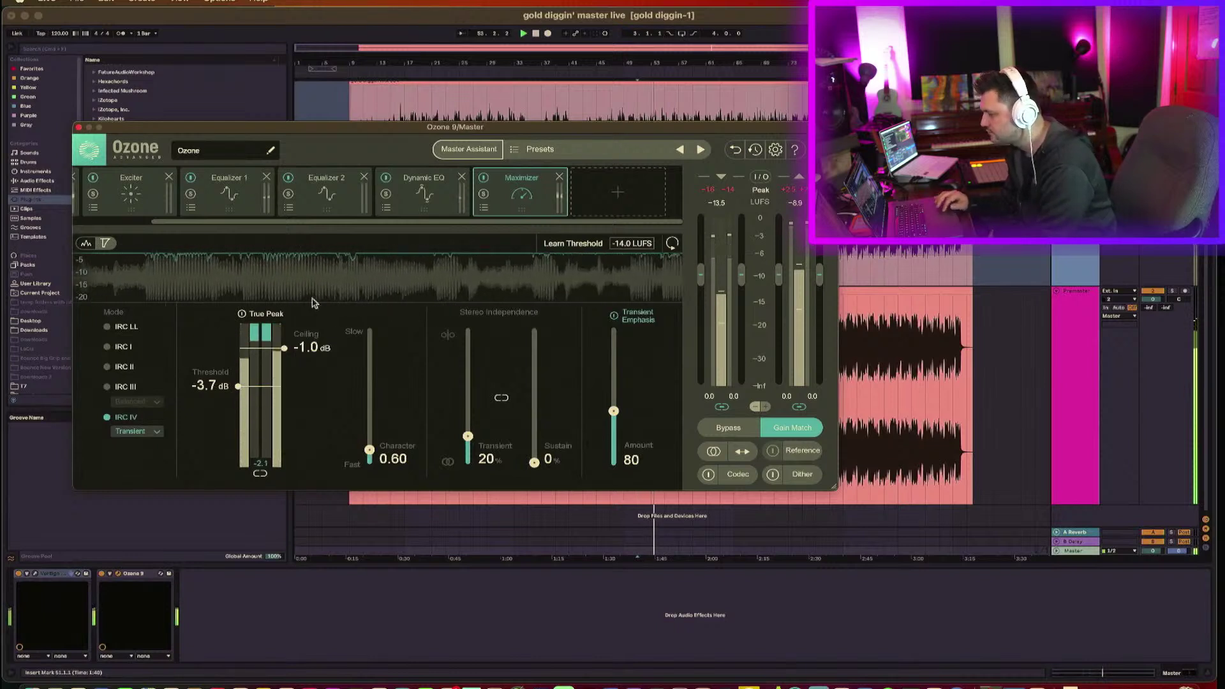
{"action": "left_click_drag", "start_coordinate": [237, 386], "coordinate": [237, 385]}
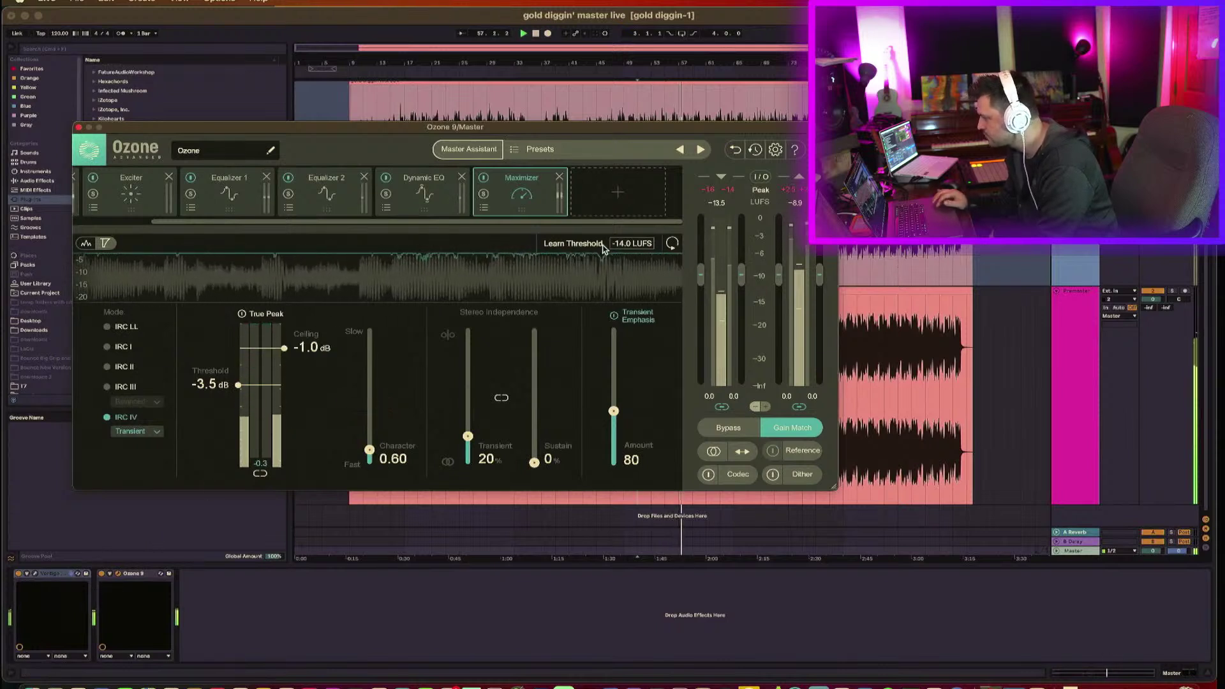
{"action": "left_click", "coordinate": [966, 322]}
{"action": "left_click", "coordinate": [966, 322]}
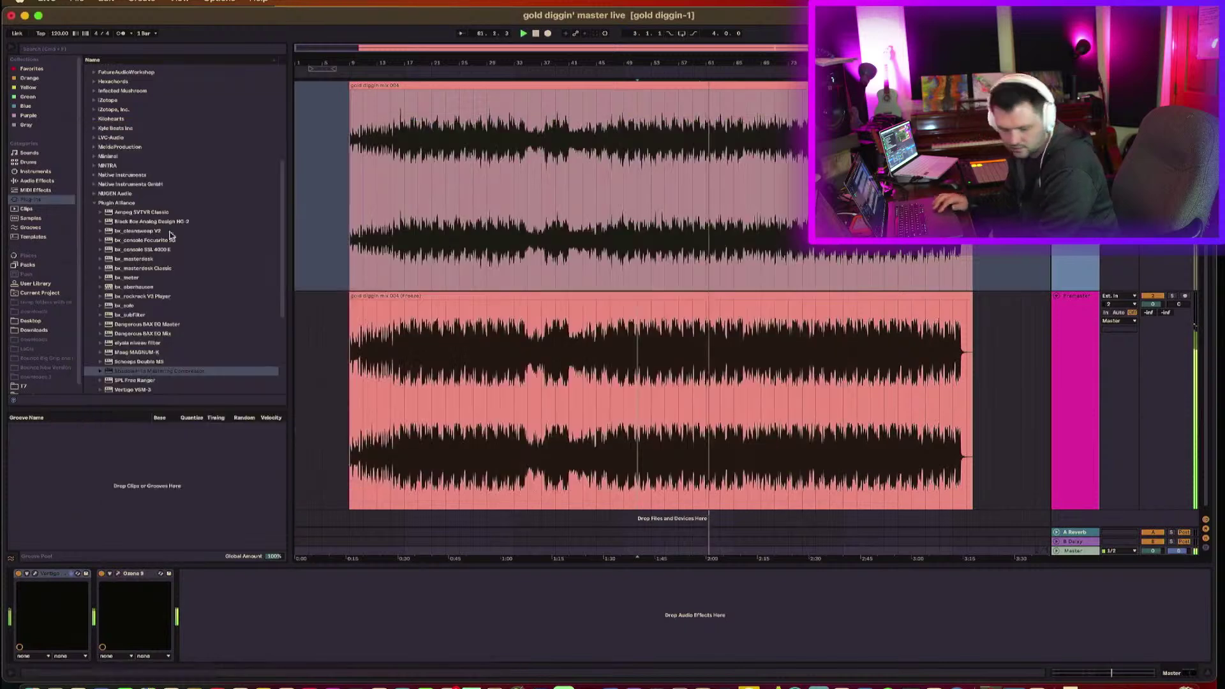
{"action": "left_click", "coordinate": [77, 130]}
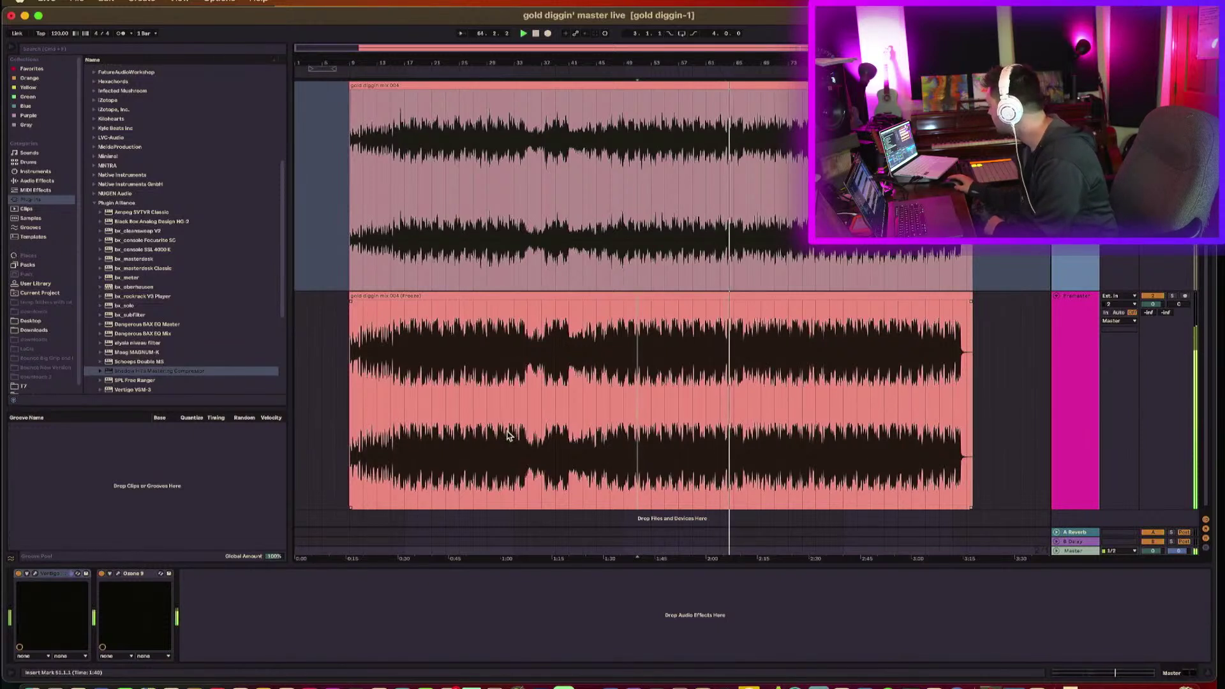
Listen to the second half of the song, select the Premaster track and stop playback.
{"action": "left_click", "coordinate": [692, 447]}
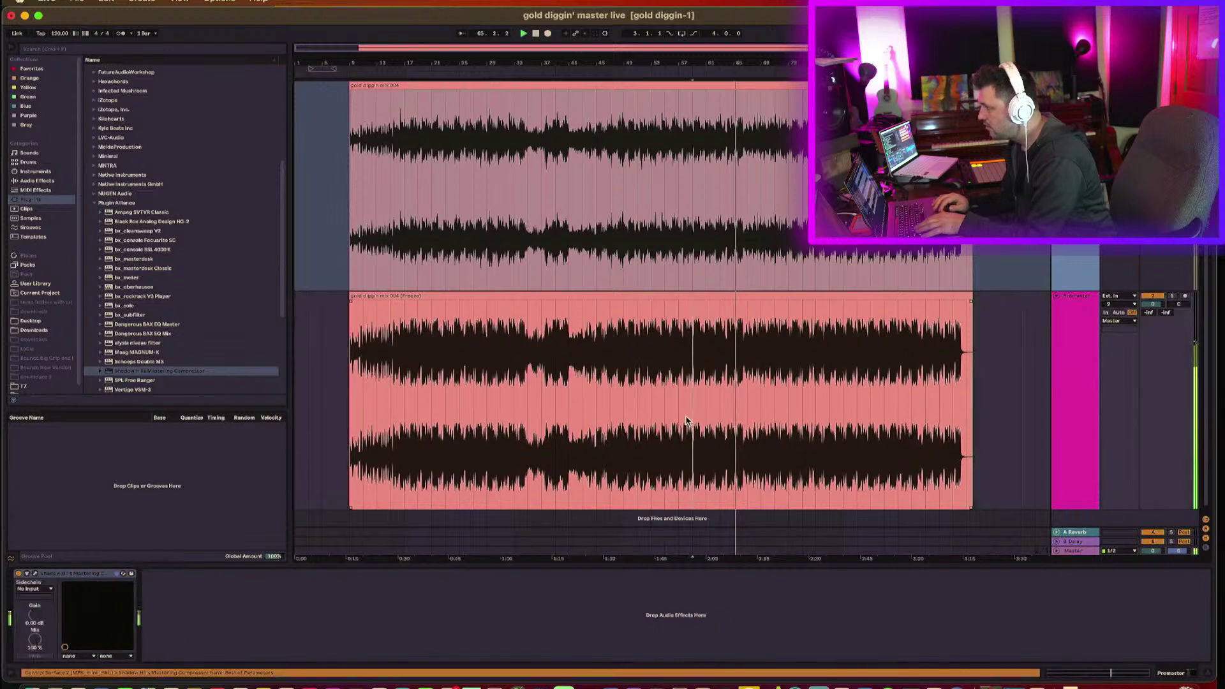
{"action": "scroll", "coordinate": [732, 449], "scroll_direction": "down", "scroll_amount": 1}
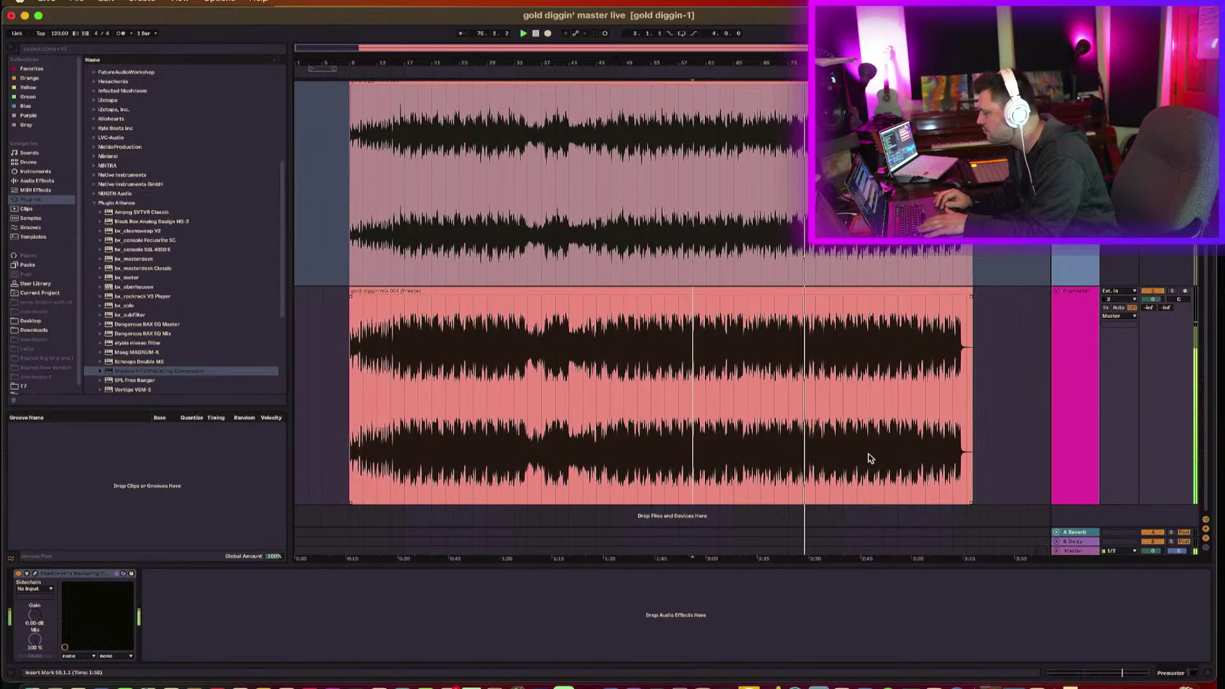
{"action": "left_click", "coordinate": [1064, 458]}
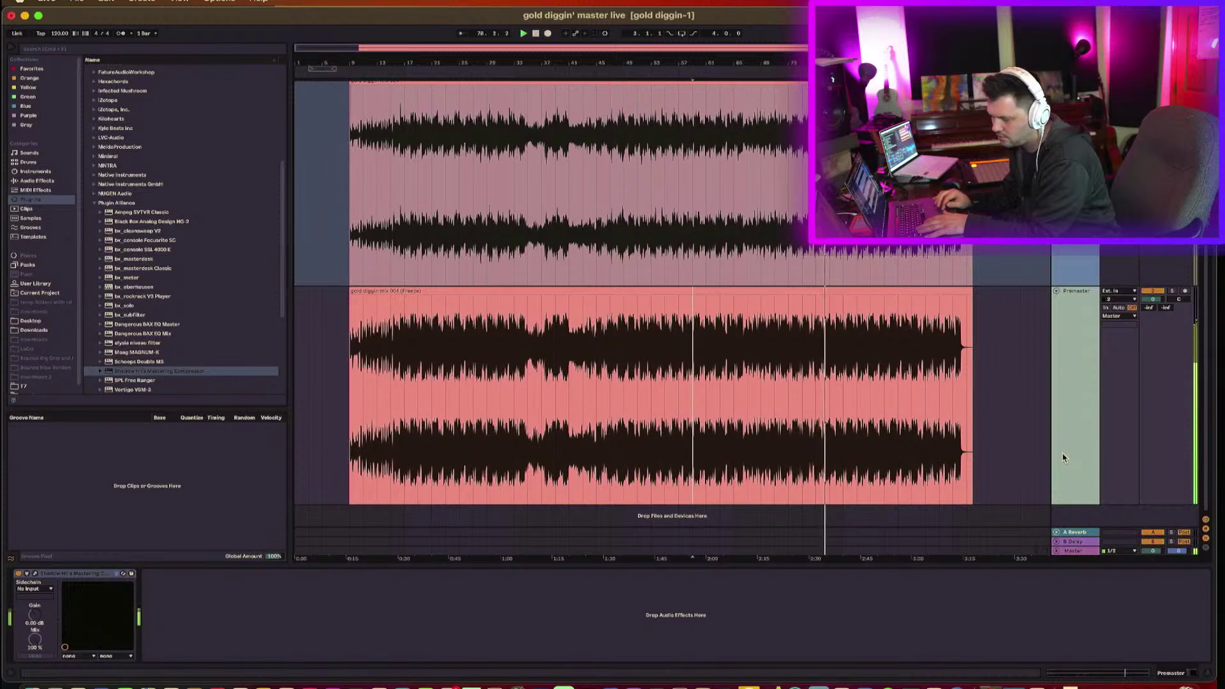
{"action": "key", "text": "space"}
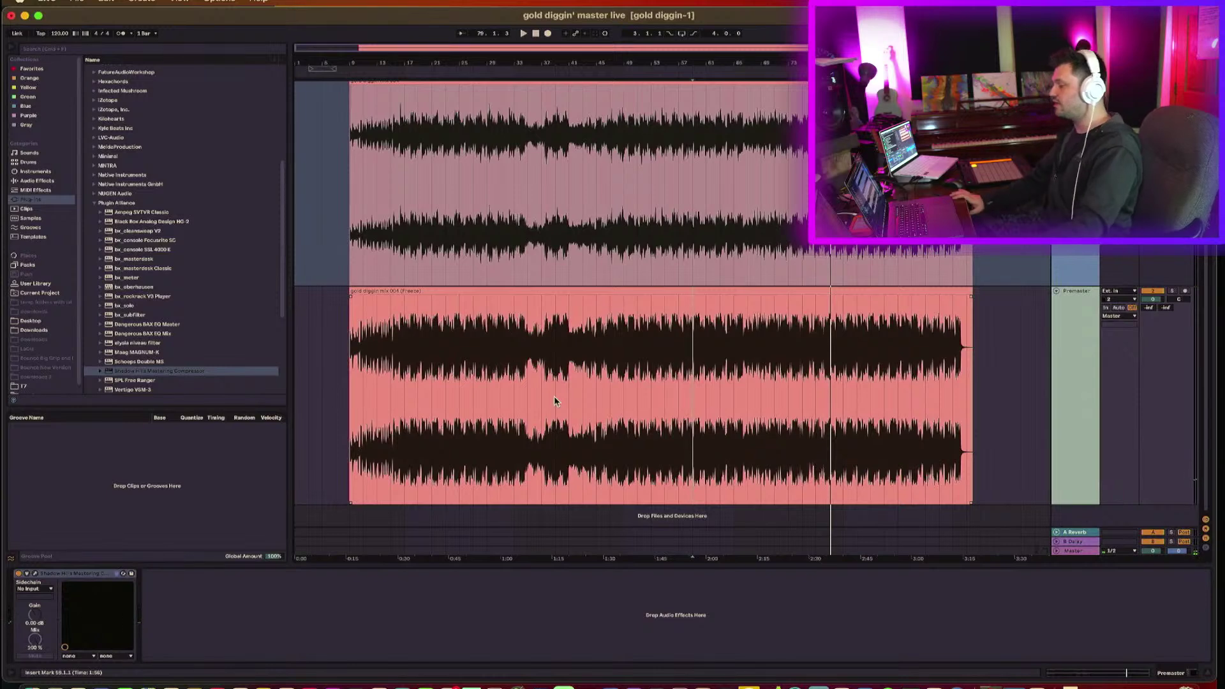
Export the Master output as WAV with MP3 encoding turned on, naming the file "gold diggin' master live 001".
{"action": "key", "text": "super+shift+r"}
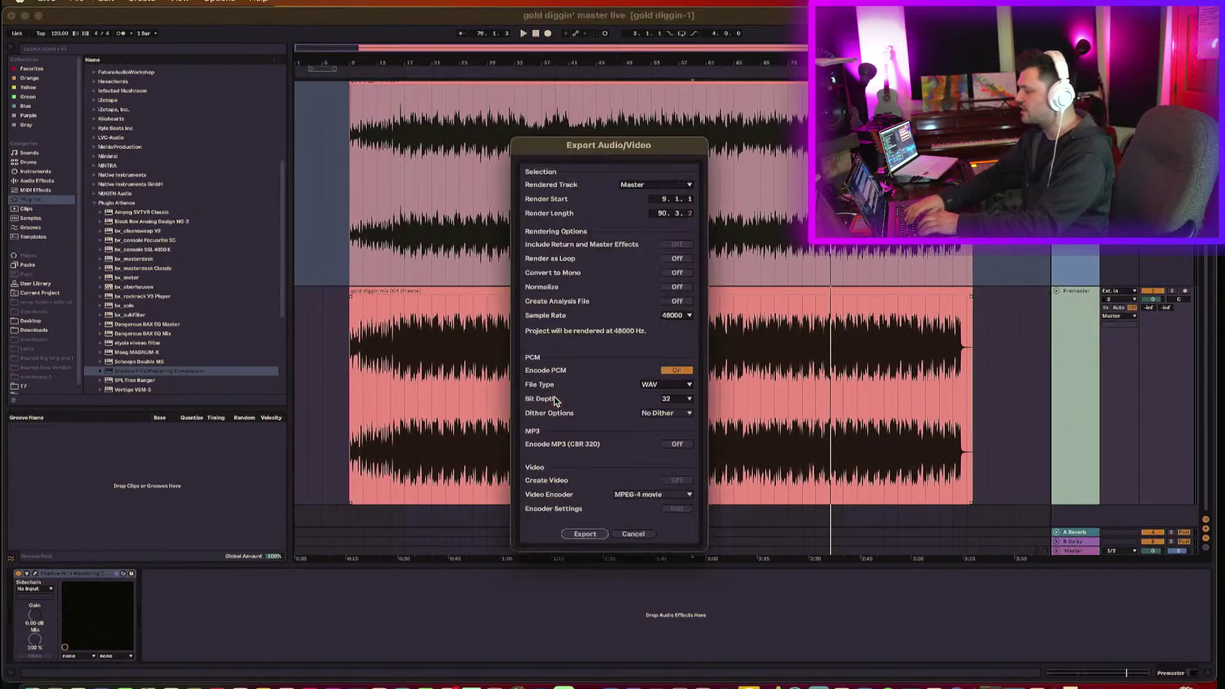
{"action": "left_click", "coordinate": [676, 443]}
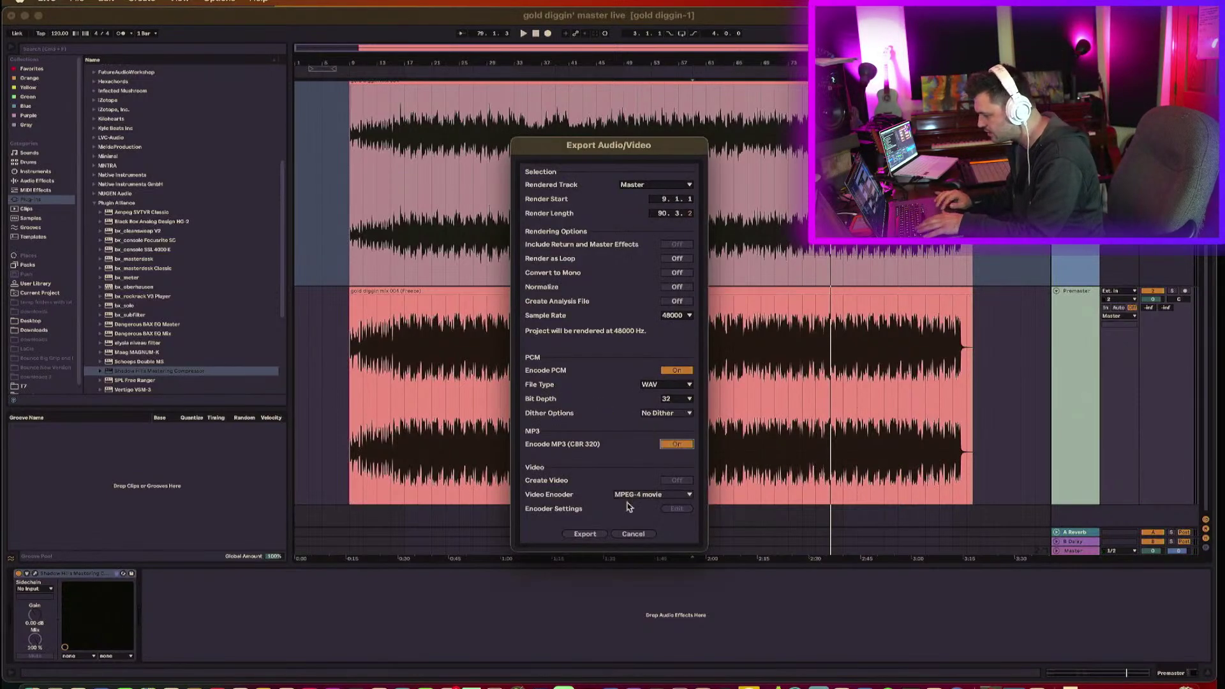
{"action": "left_click", "coordinate": [585, 533]}
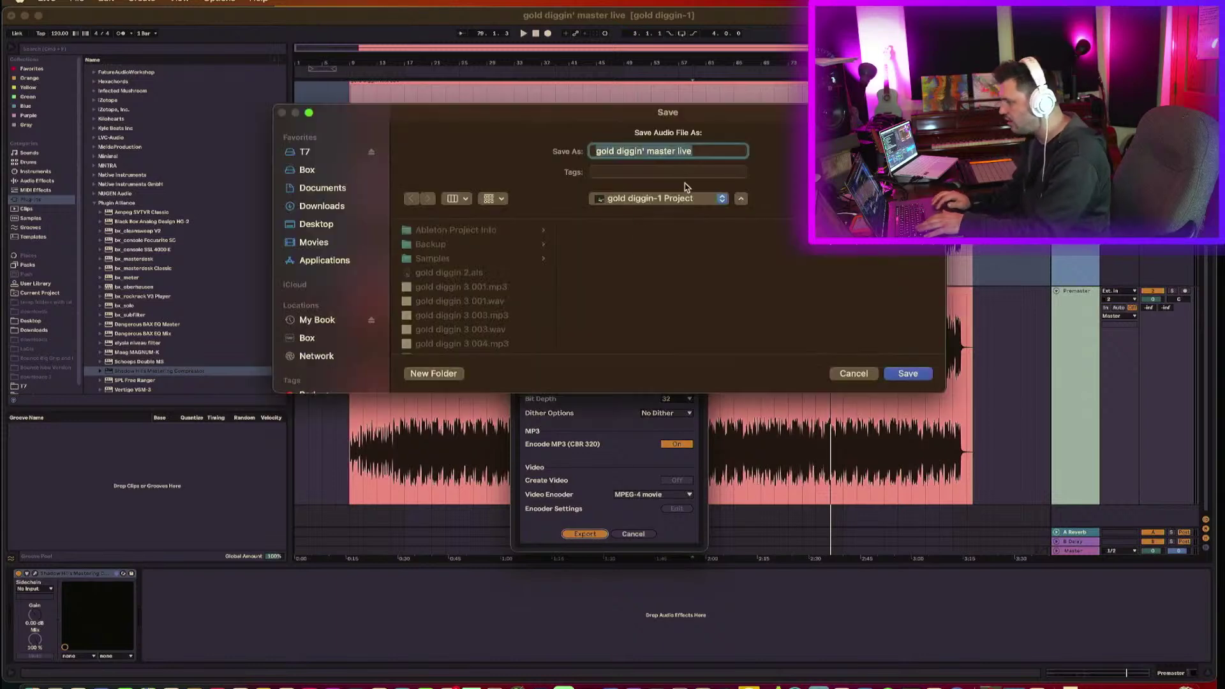
{"action": "left_click", "coordinate": [704, 152]}
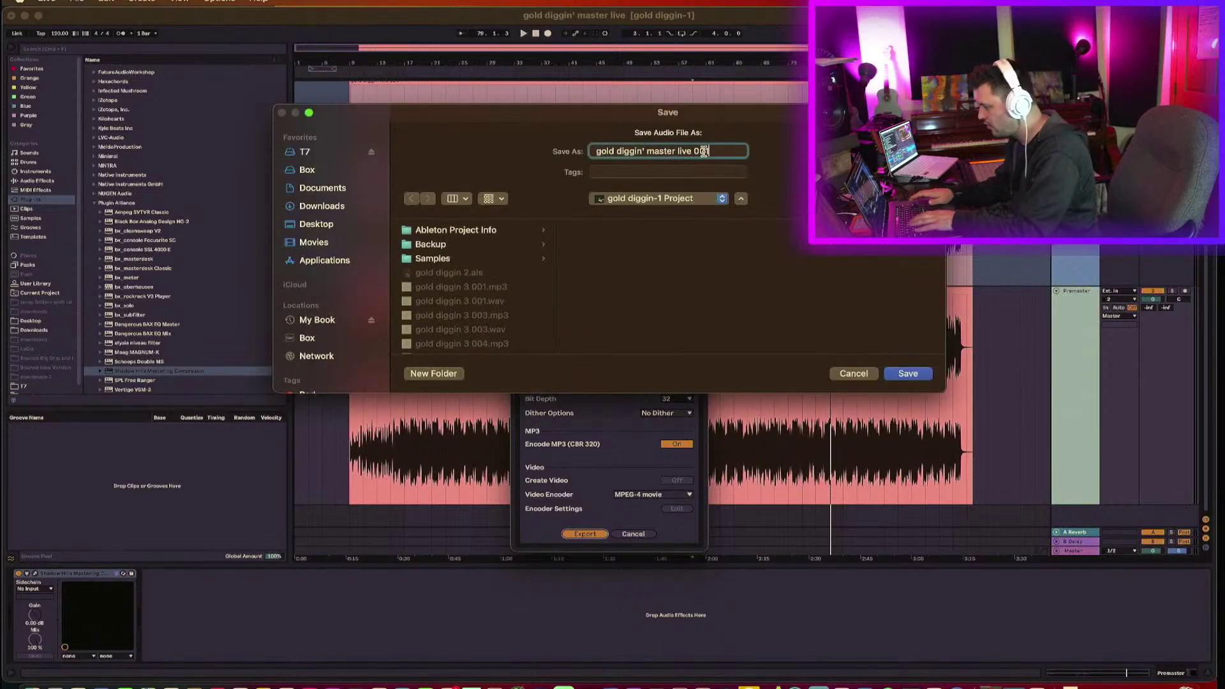
{"action": "key", "text": "Return"}
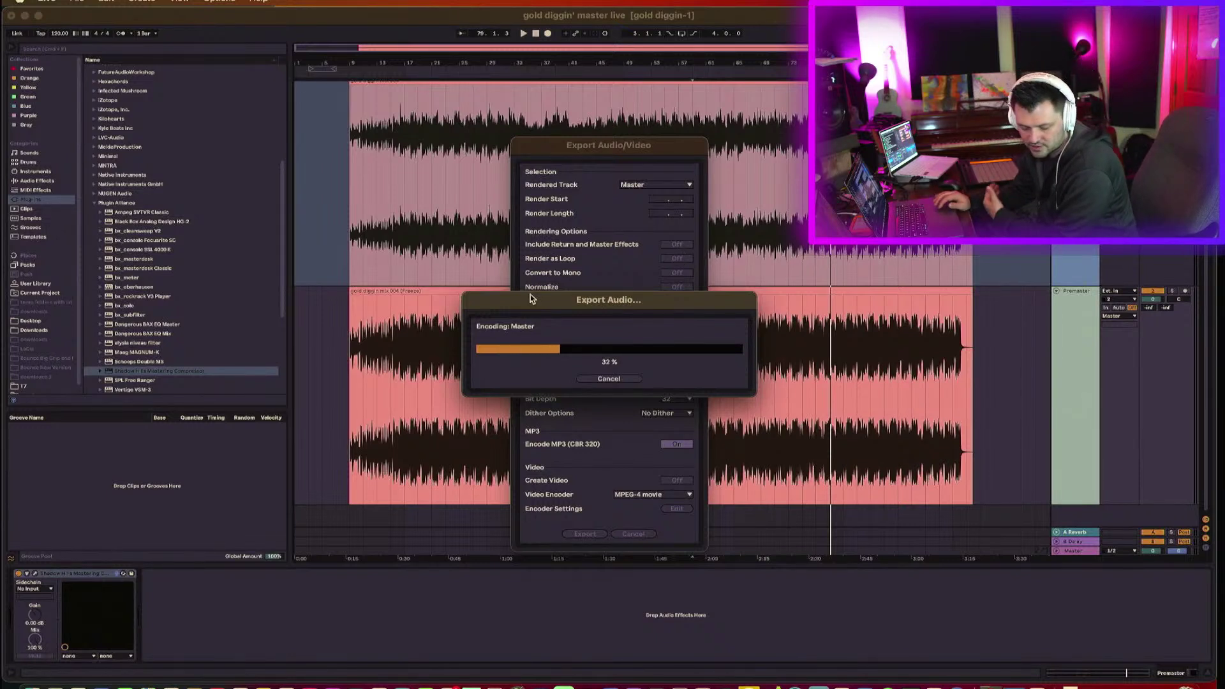
Open gold diggin' master live 001.wav in RX and check its true peak and loudness with Loudness Control.
{"action": "key", "text": "super+Tab"}
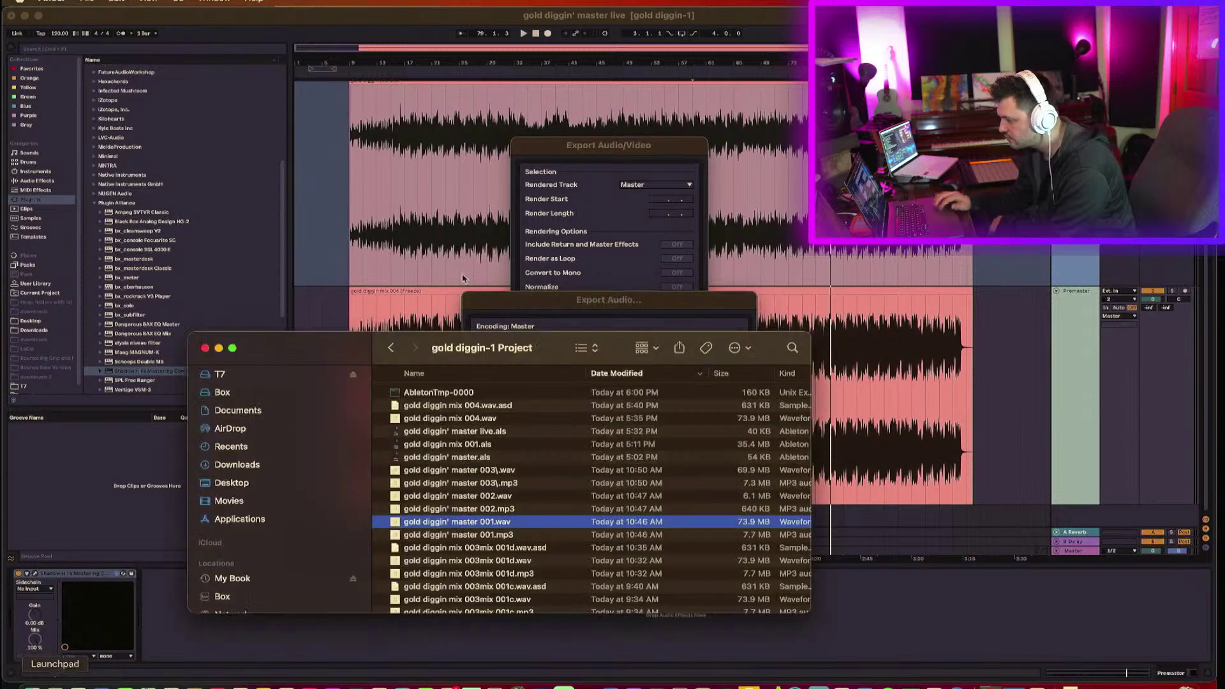
{"action": "key", "text": "super+Tab"}
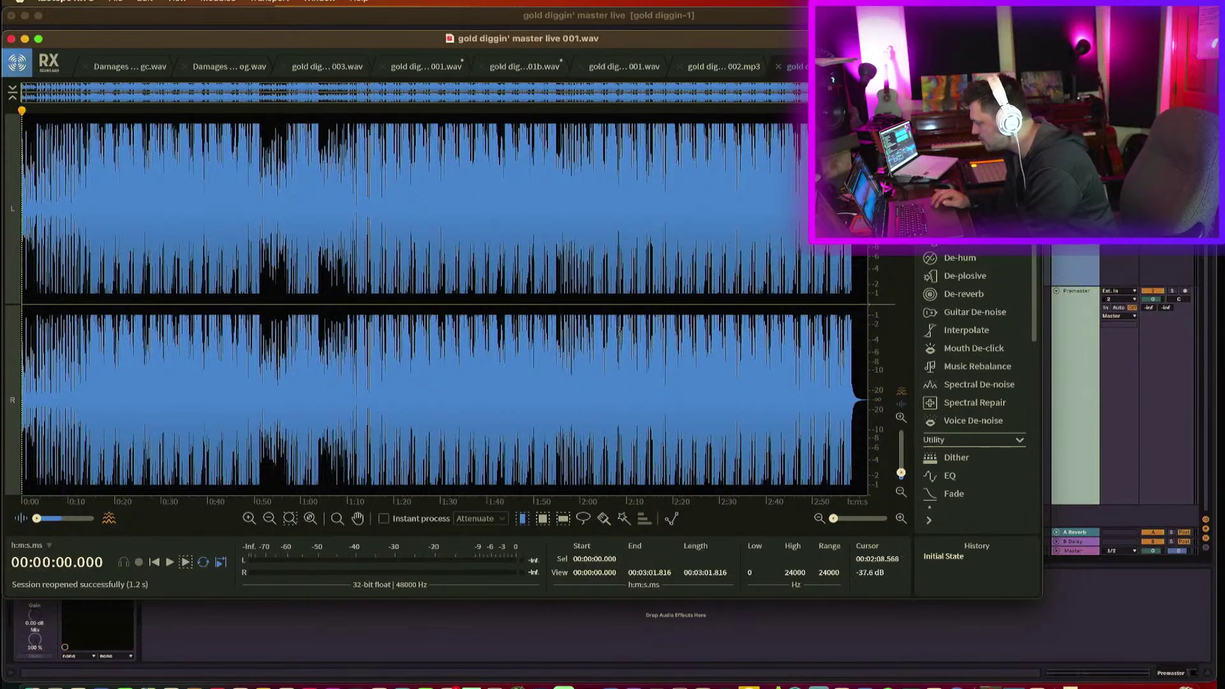
{"action": "scroll", "coordinate": [972, 495], "scroll_direction": "down", "scroll_amount": 3}
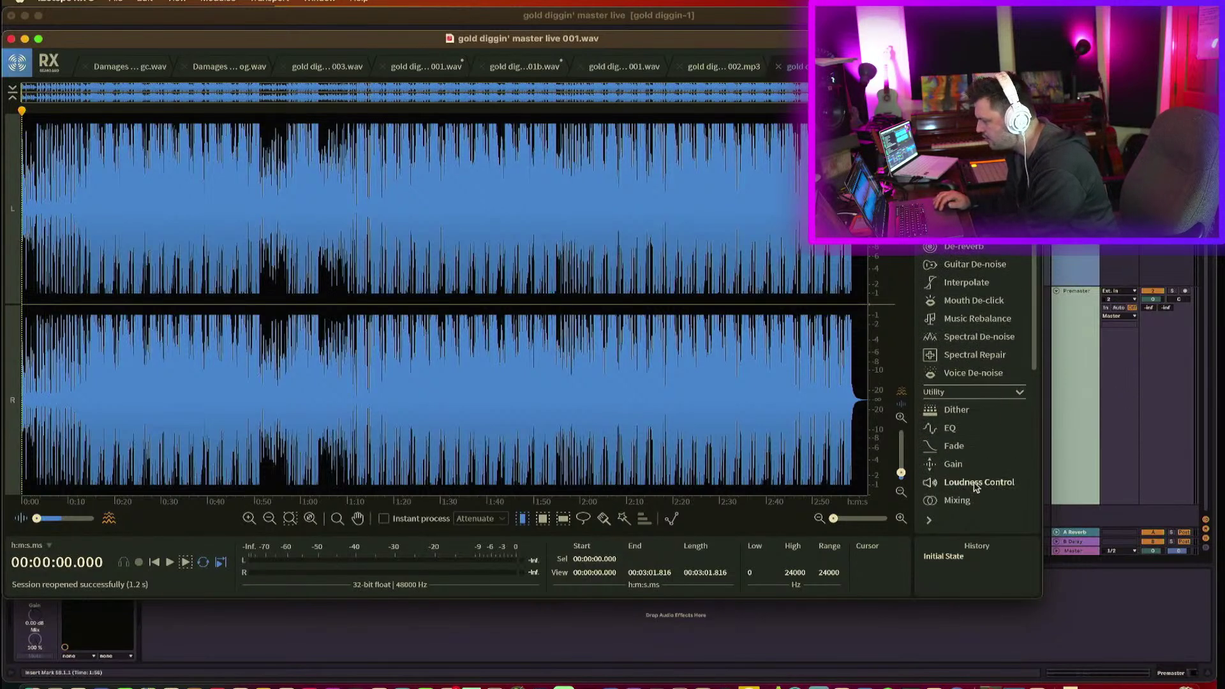
{"action": "left_click", "coordinate": [976, 485]}
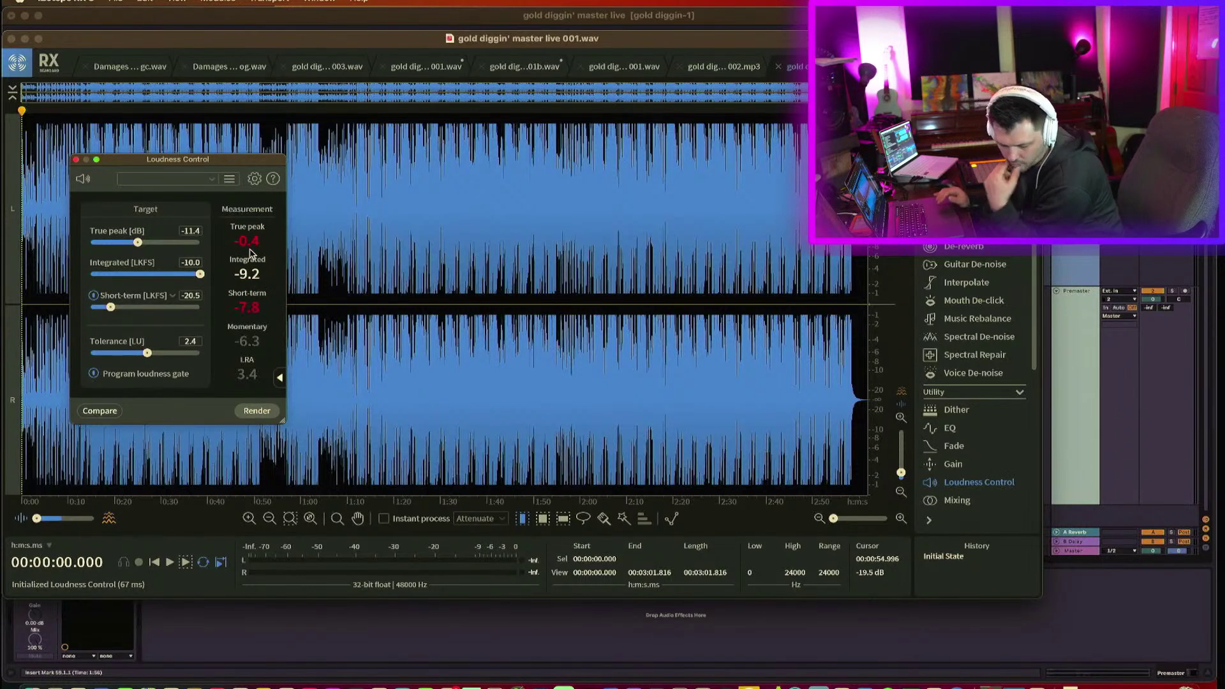
{"action": "left_click", "coordinate": [592, 376]}
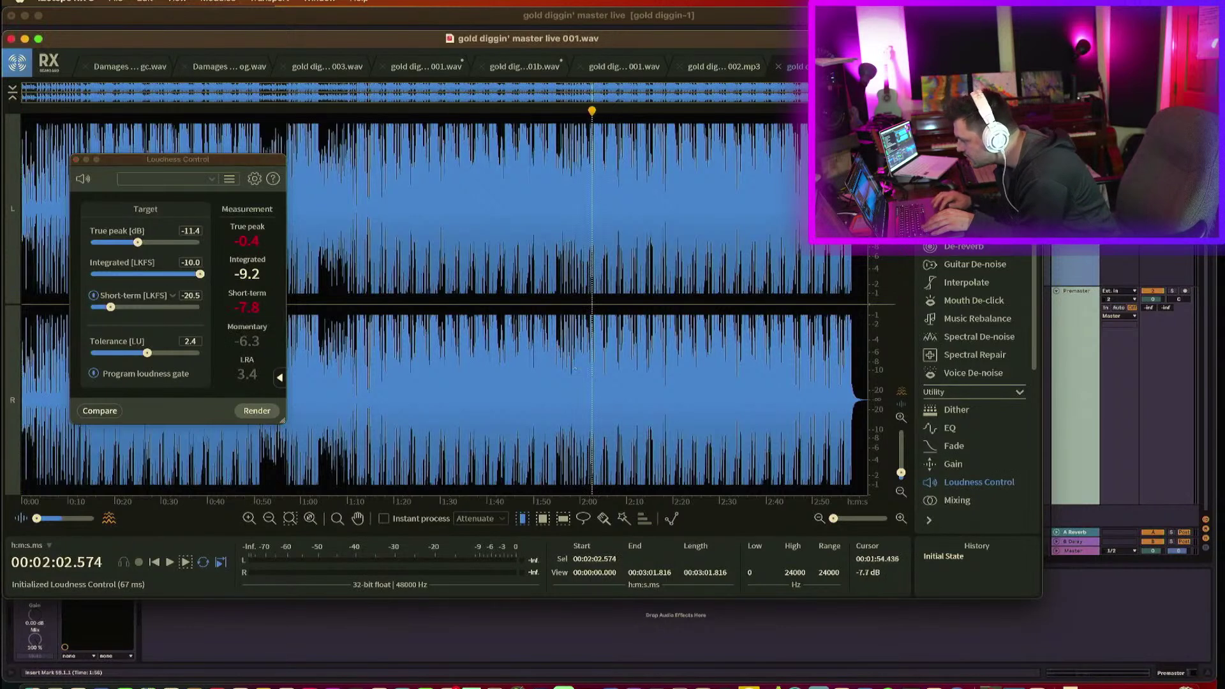
{"action": "left_click", "coordinate": [76, 160]}
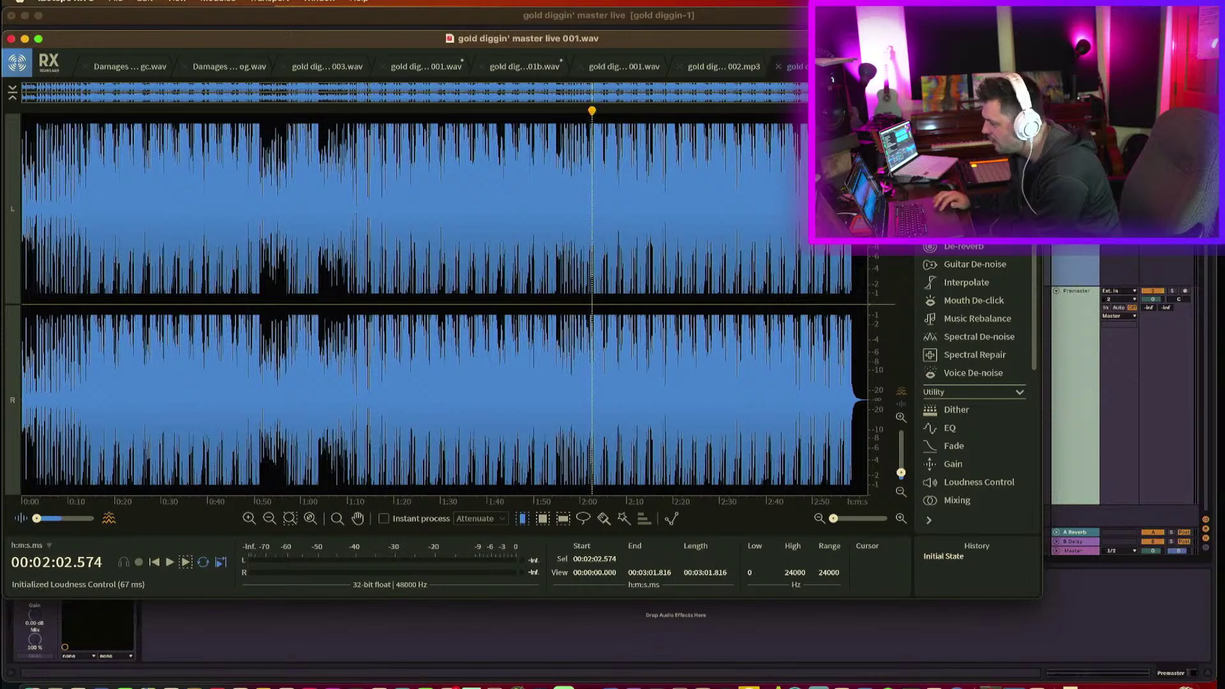
Switch the RX display fully to the spectrogram and play the opening of the exported master.
{"action": "left_click_drag", "start_coordinate": [102, 50], "coordinate": [189, 65]}
{"action": "left_click", "coordinate": [180, 542]}
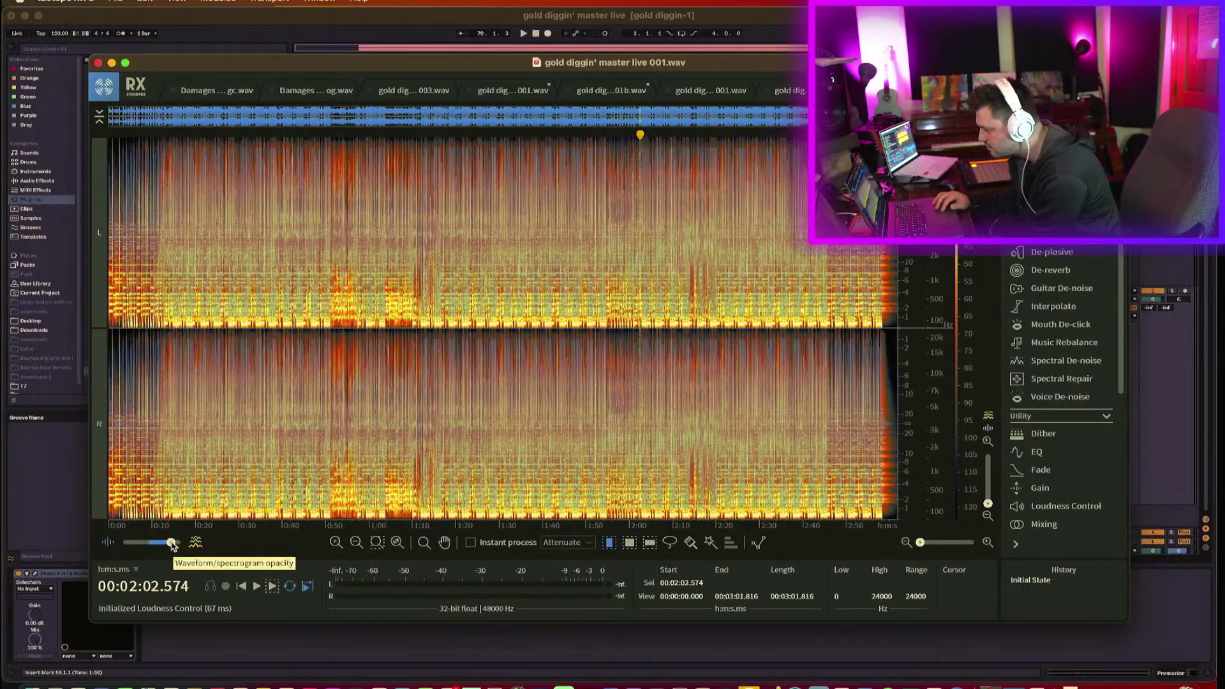
{"action": "left_click", "coordinate": [180, 542]}
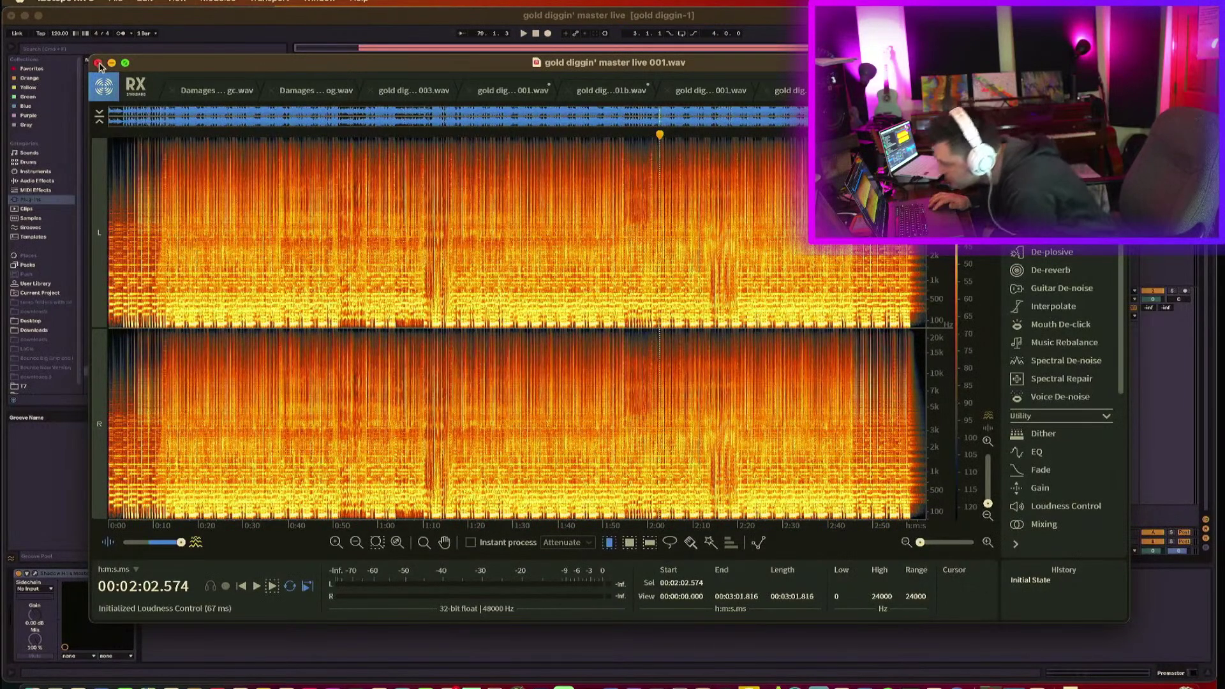
{"action": "left_click", "coordinate": [112, 175]}
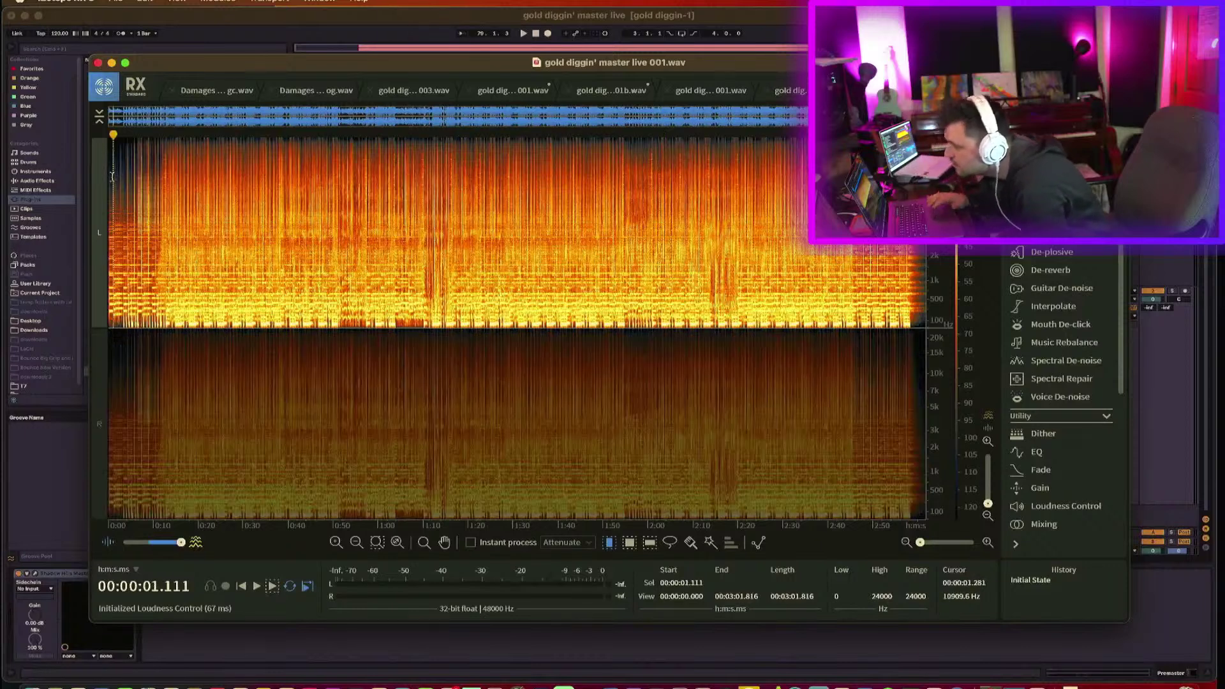
{"action": "key", "text": "space"}
{"action": "left_click", "coordinate": [118, 368]}
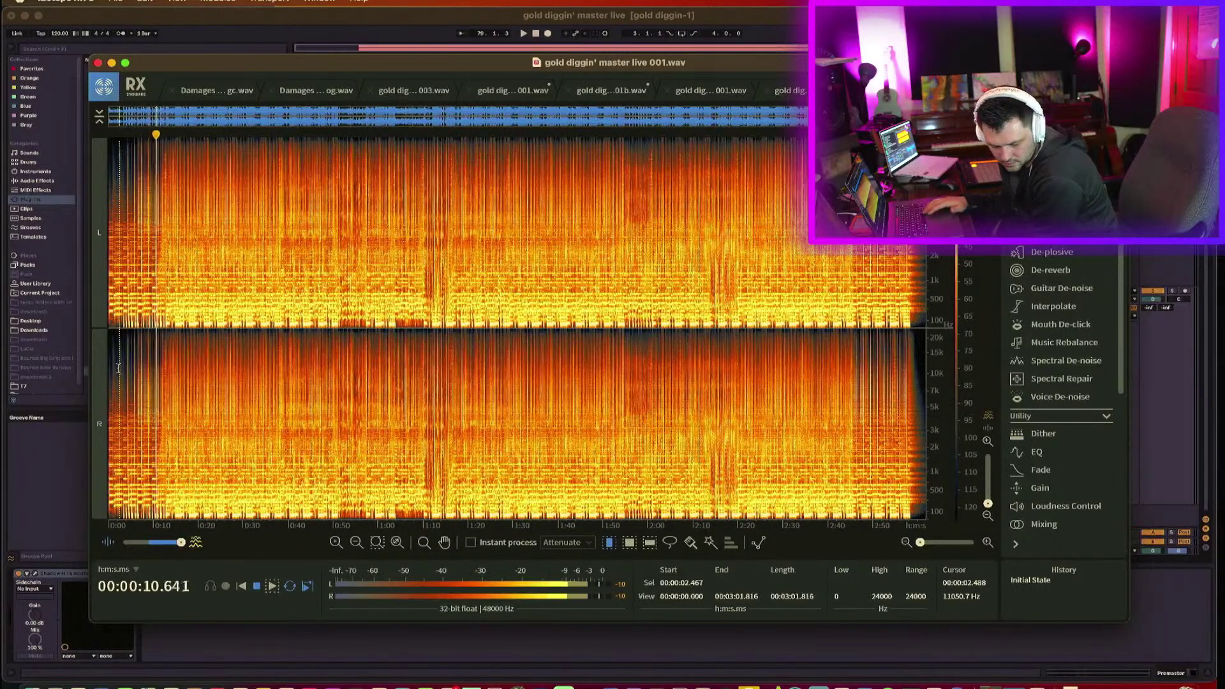
{"action": "key", "text": "space"}
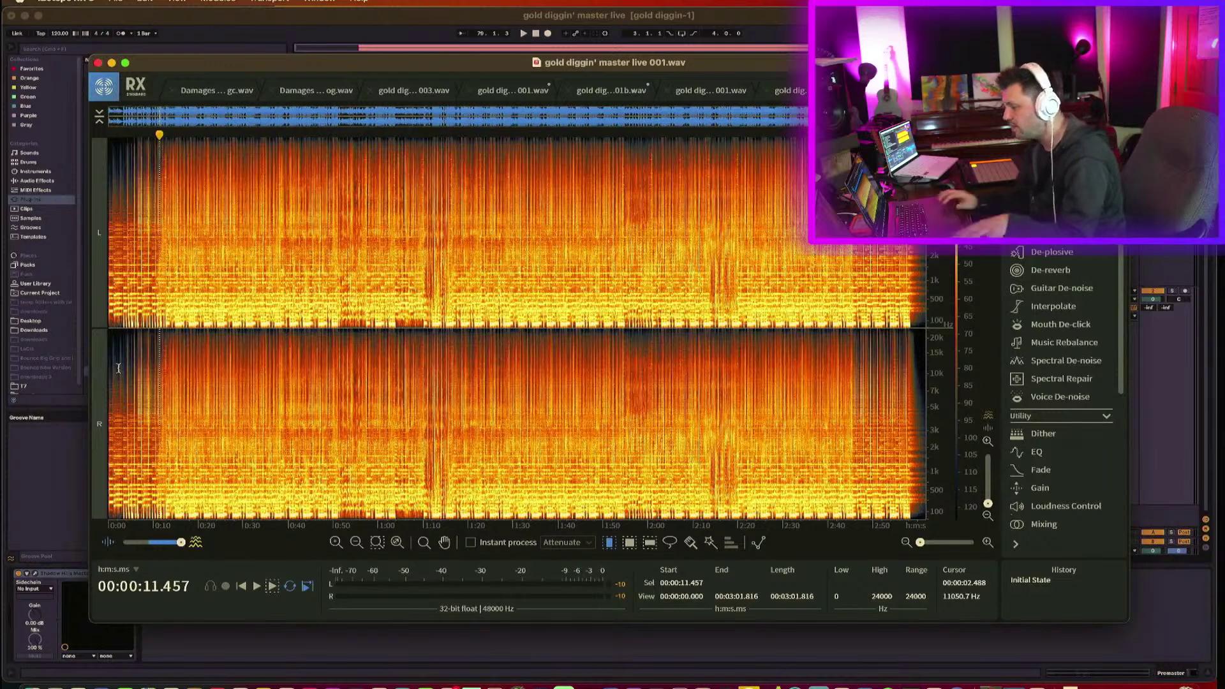
Return to Ableton Live, unfreeze the mix track above Premaster and show its Gold Clip plug-in window.
{"action": "left_click", "coordinate": [39, 516]}
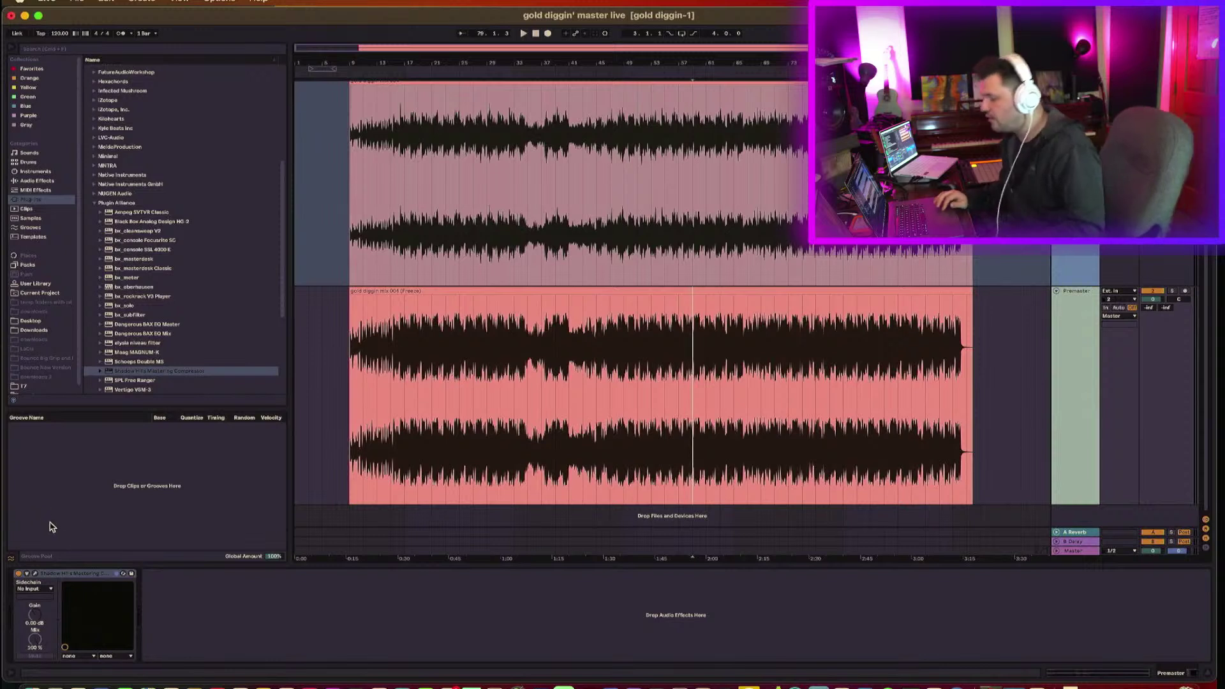
{"action": "left_click", "coordinate": [414, 410]}
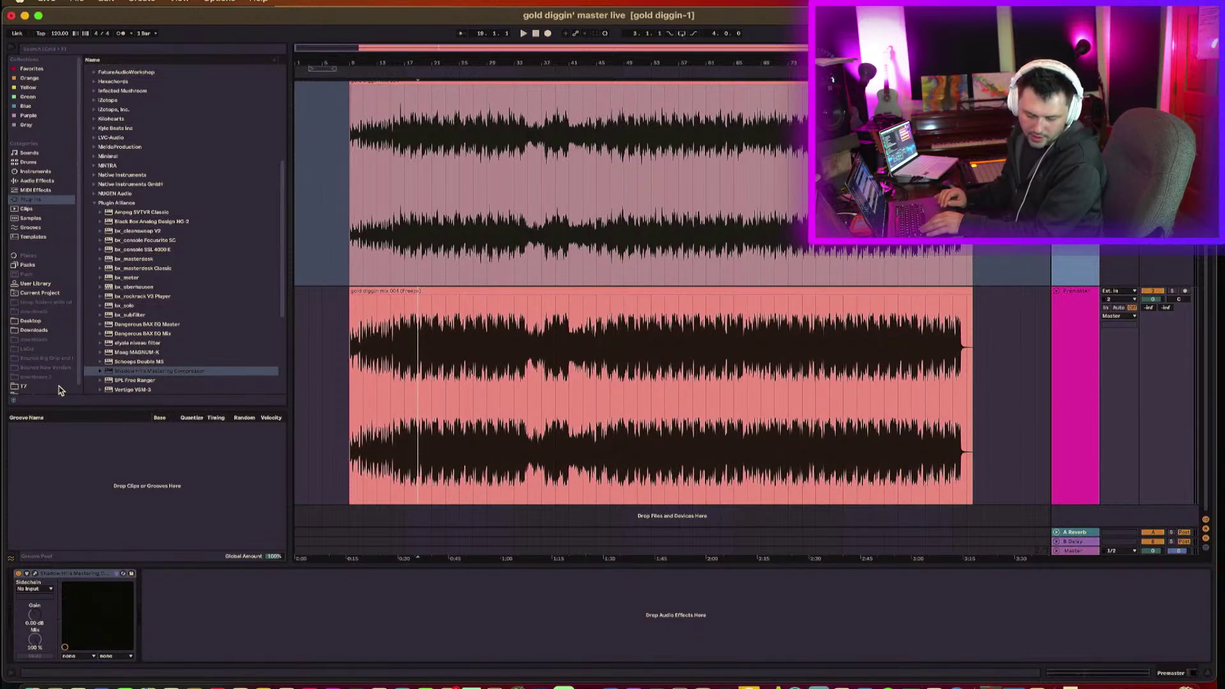
{"action": "left_click", "coordinate": [473, 386]}
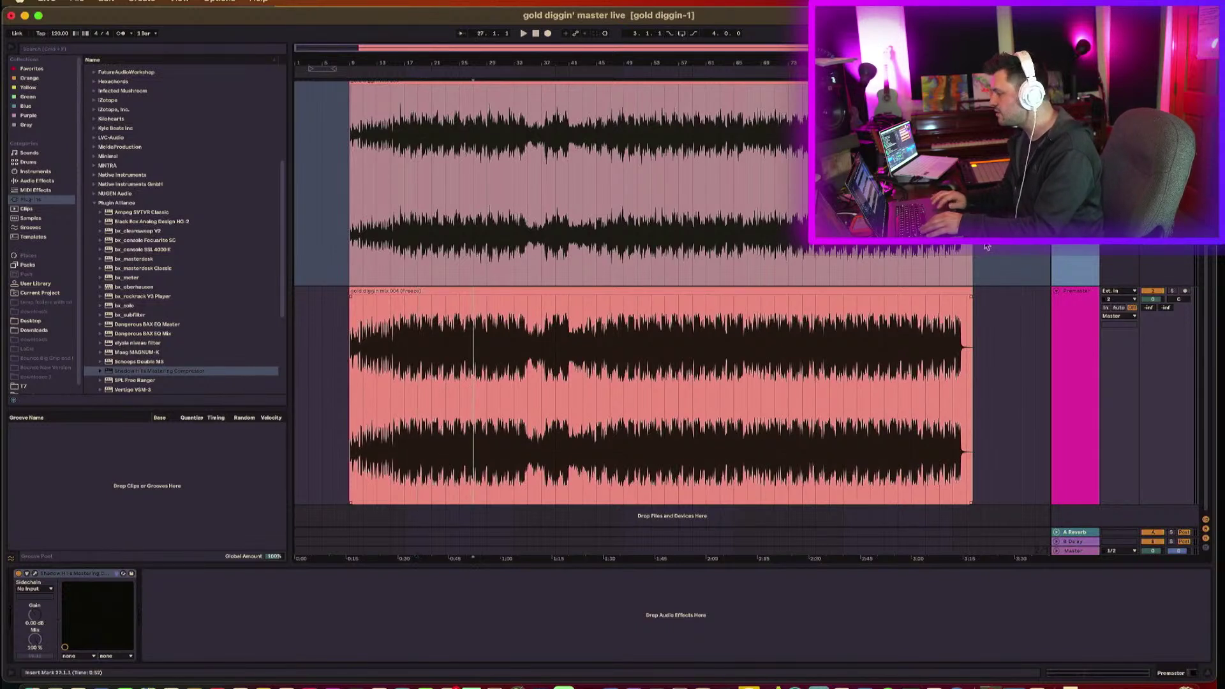
{"action": "left_click", "coordinate": [1082, 257]}
{"action": "left_click", "coordinate": [1071, 378]}
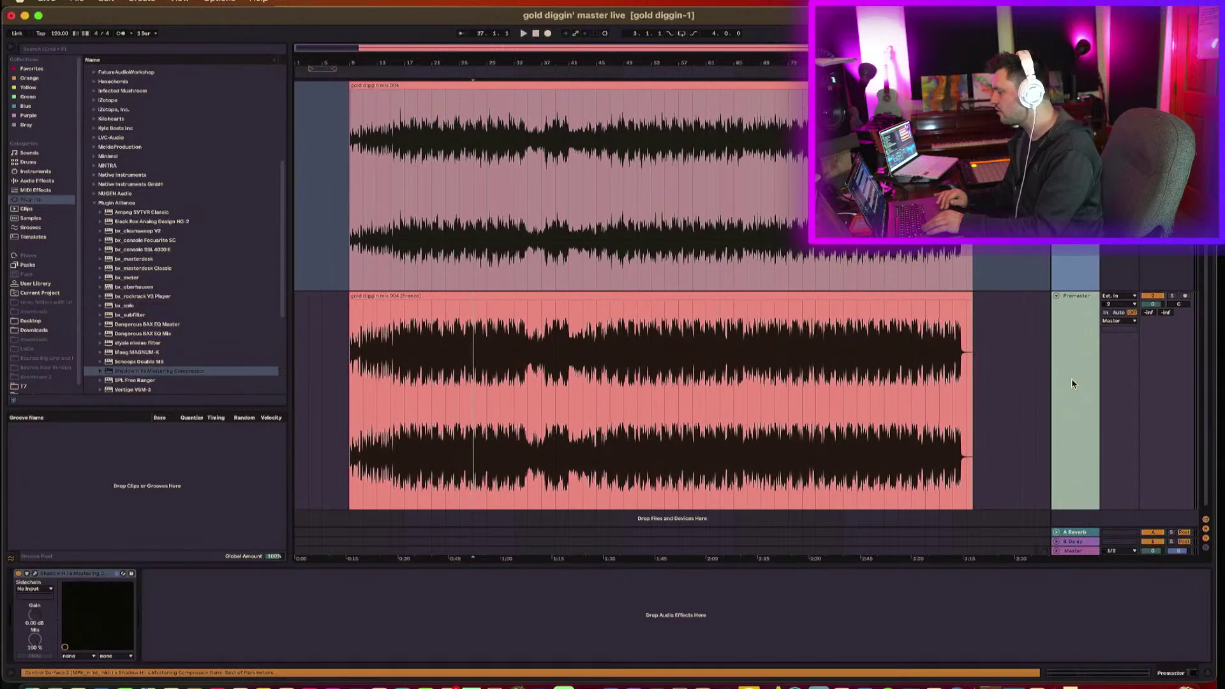
{"action": "right_click", "coordinate": [1071, 276]}
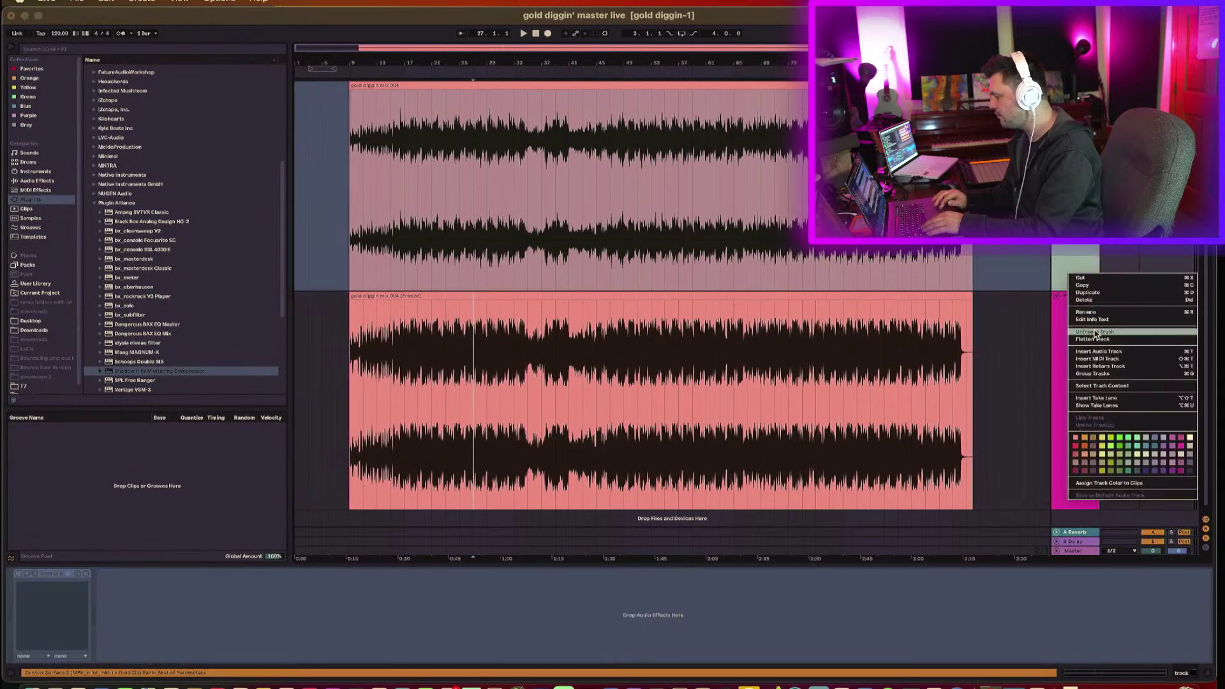
{"action": "left_click", "coordinate": [1186, 440]}
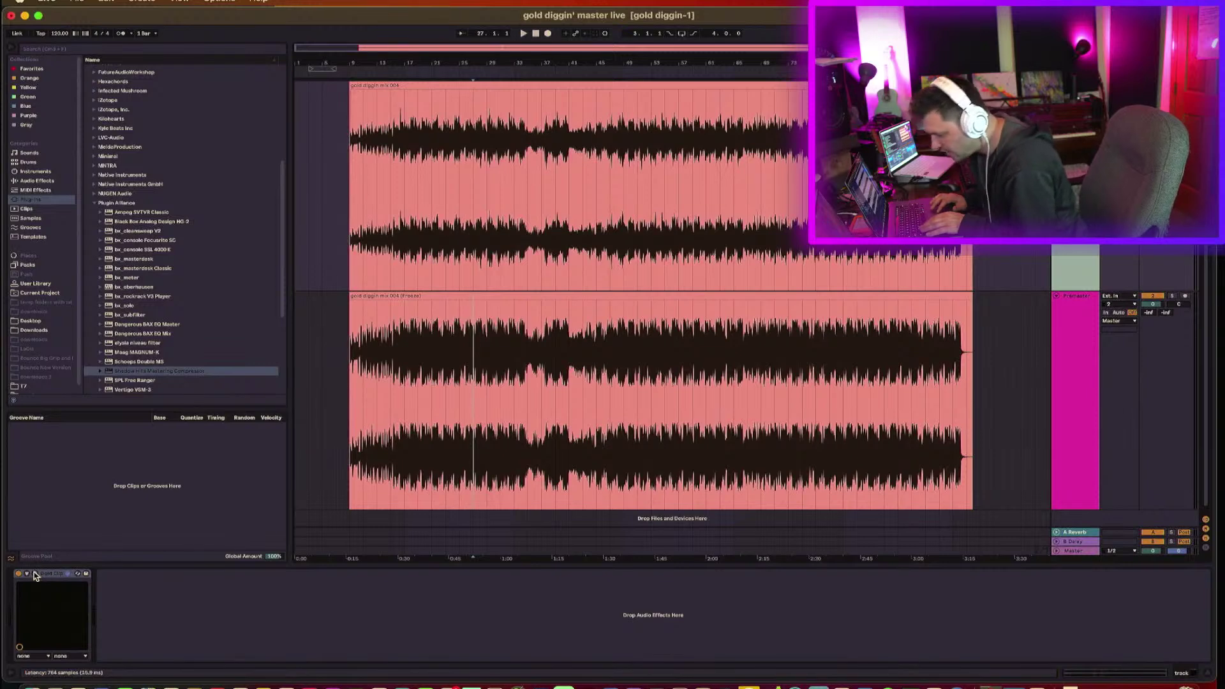
{"action": "key", "text": "super+alt+p"}
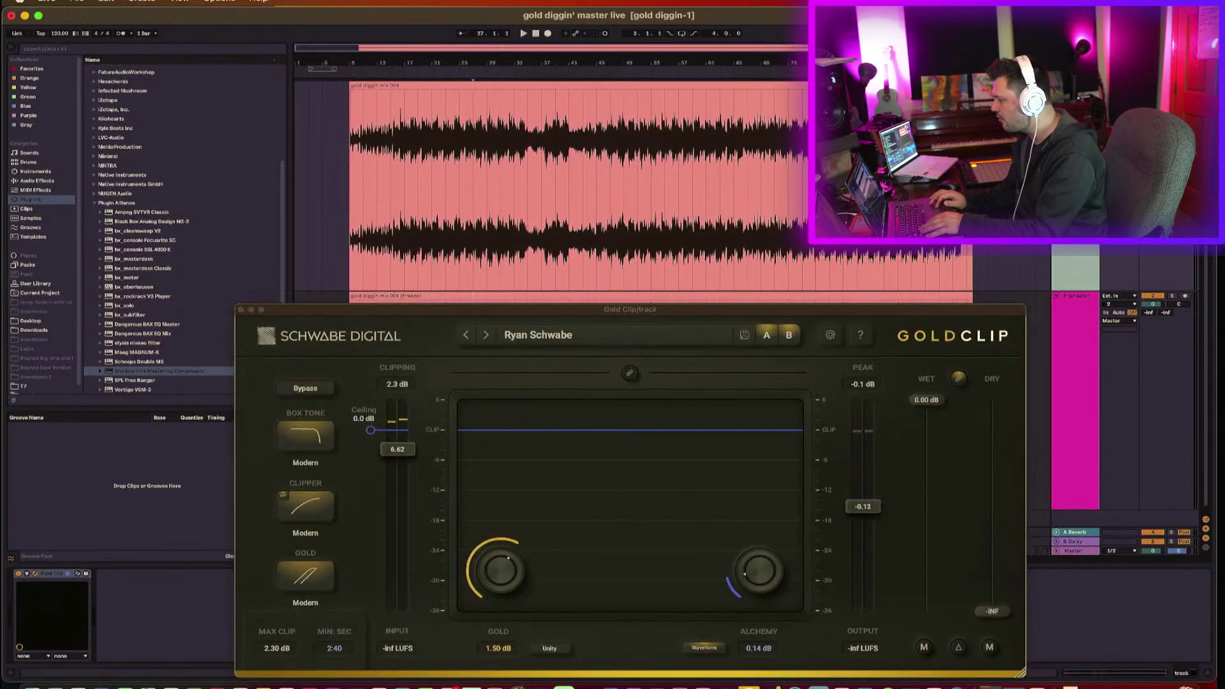
Insert an audio track between the mix and Premaster tracks and load the Glue Compressor on it.
{"action": "key", "text": "super+t"}
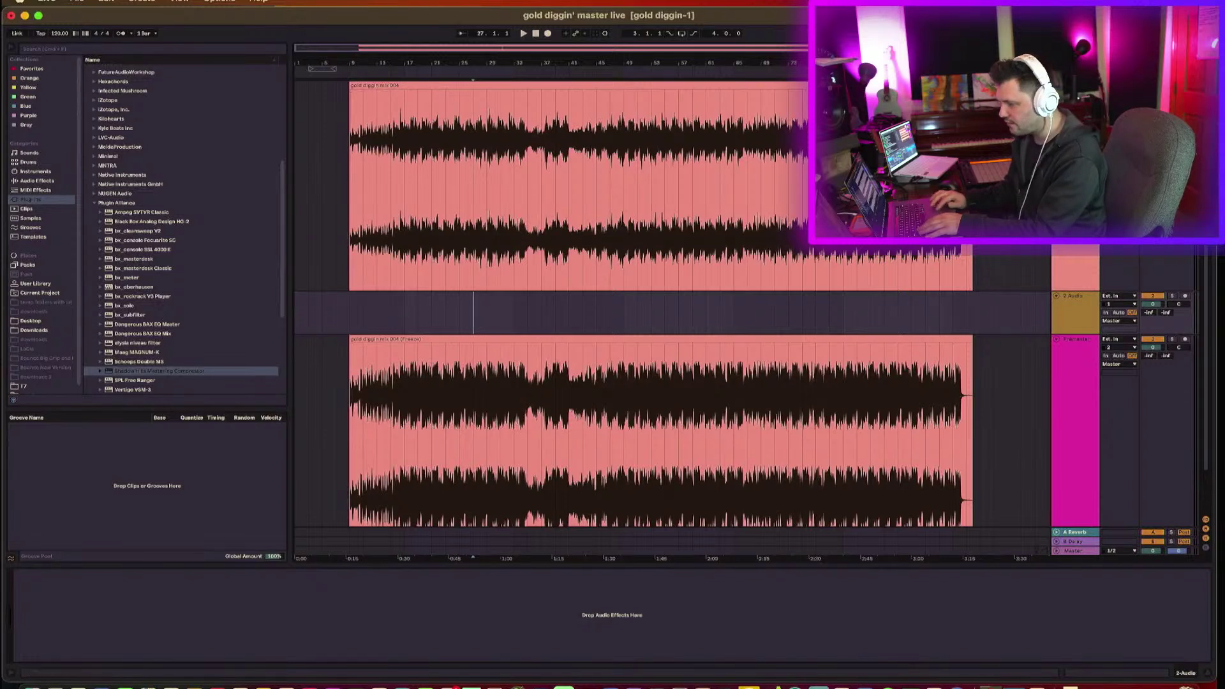
{"action": "left_click", "coordinate": [37, 181]}
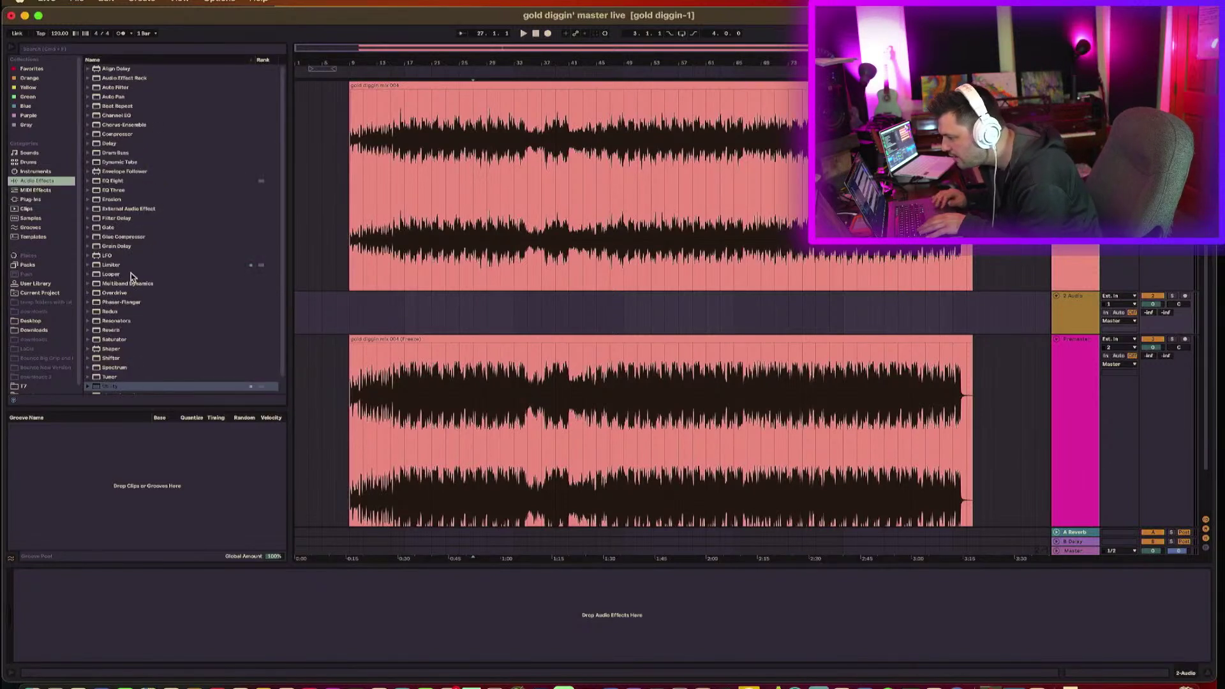
{"action": "double_click", "coordinate": [120, 238]}
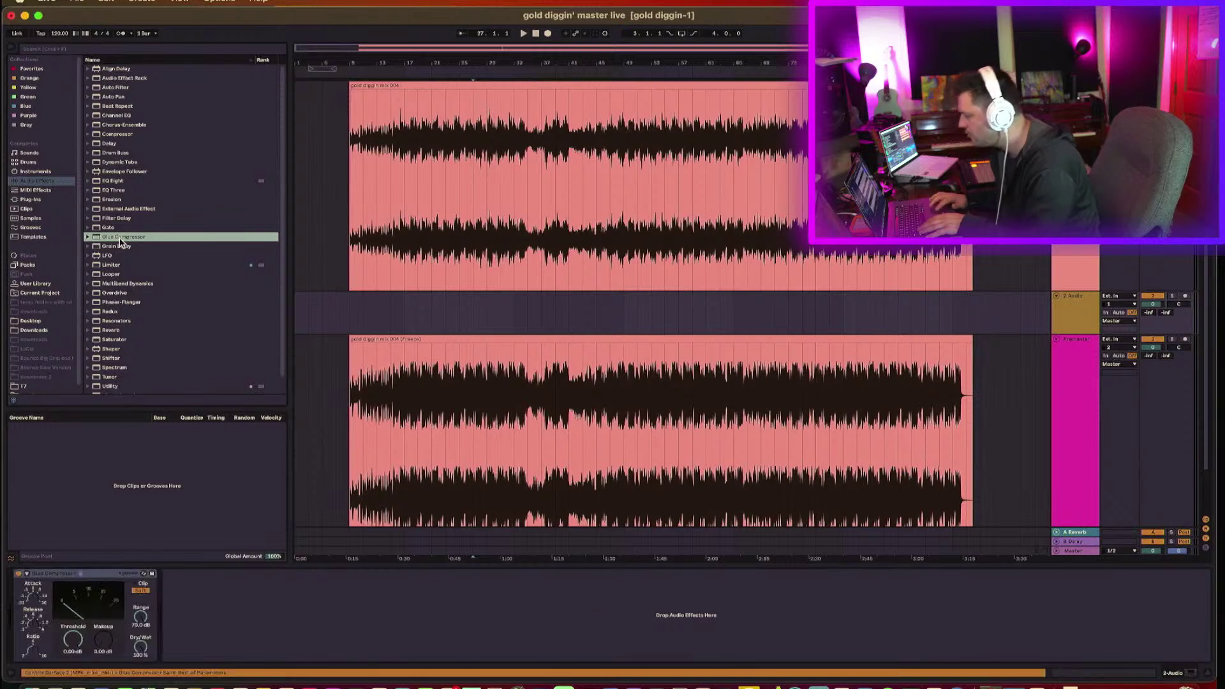
{"action": "left_click", "coordinate": [1070, 414]}
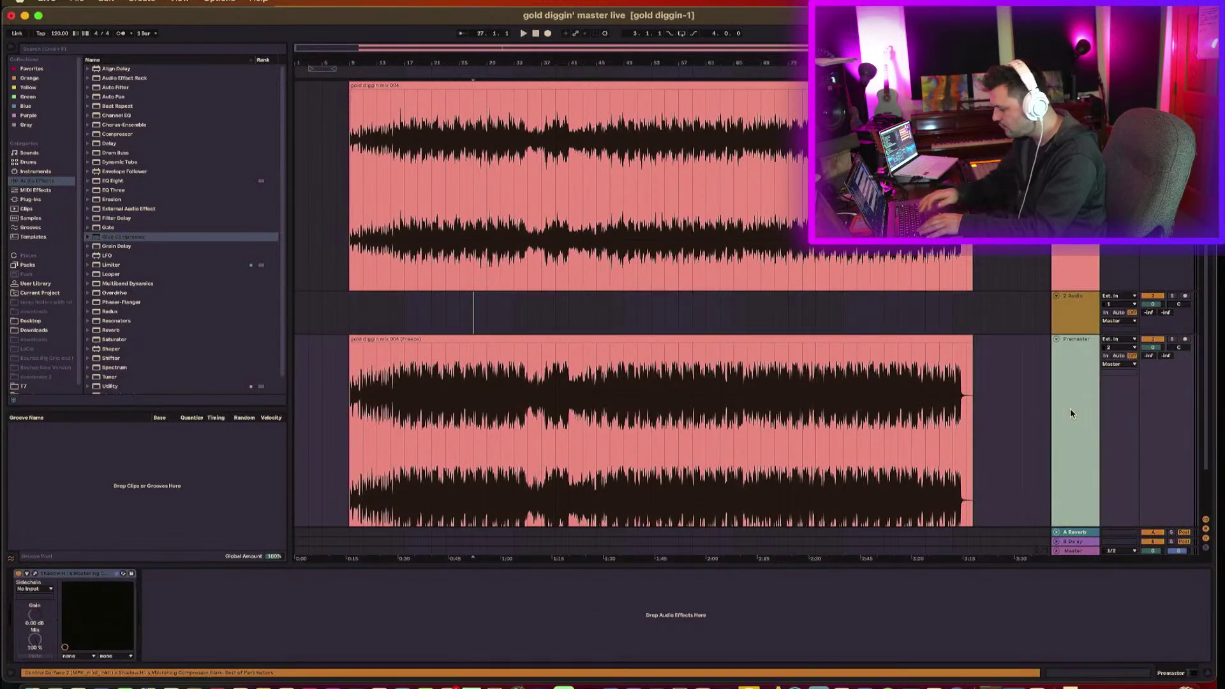
Duplicate the Premaster track, fold one copy and move it directly beneath the mix track, above the Glue Compressor track.
{"action": "key", "text": "super+c"}
{"action": "key", "text": "super+v"}
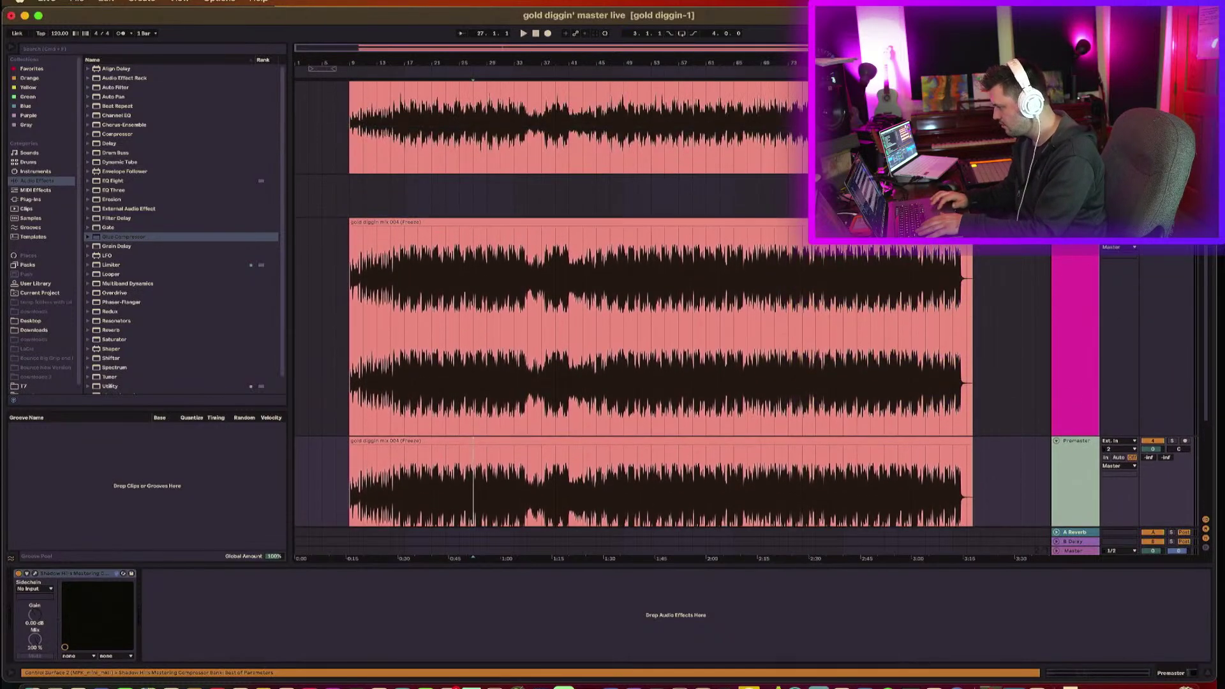
{"action": "key", "text": "super+z"}
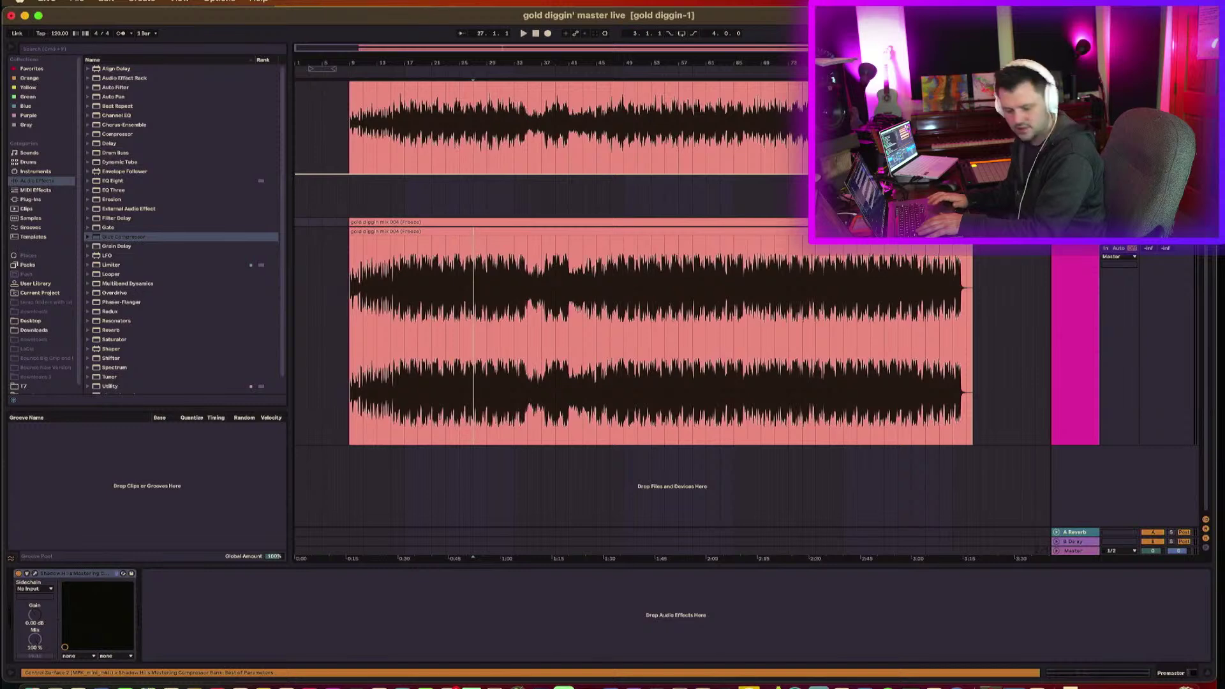
{"action": "left_click_drag", "start_coordinate": [386, 221], "coordinate": [386, 178]}
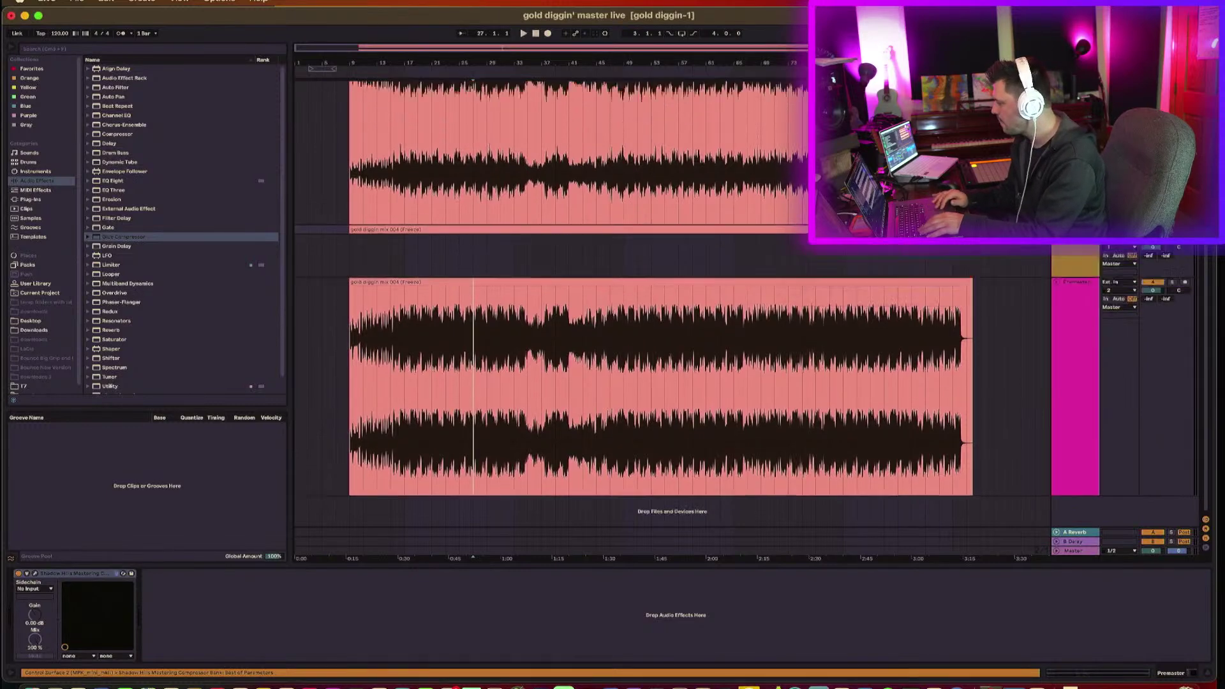
Close the Gold Clip window and copy the gold diggin mix 004 clip onto the Glue Compressor track at bar 9.
{"action": "left_click", "coordinate": [355, 191]}
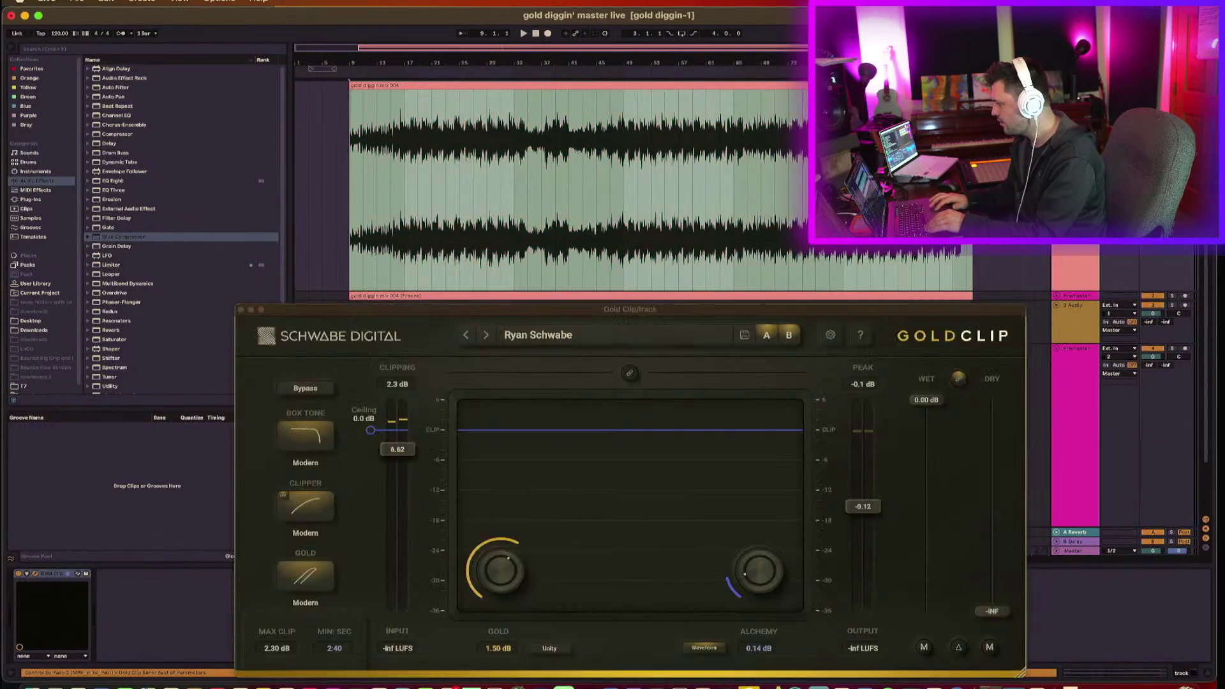
{"action": "left_click", "coordinate": [240, 310]}
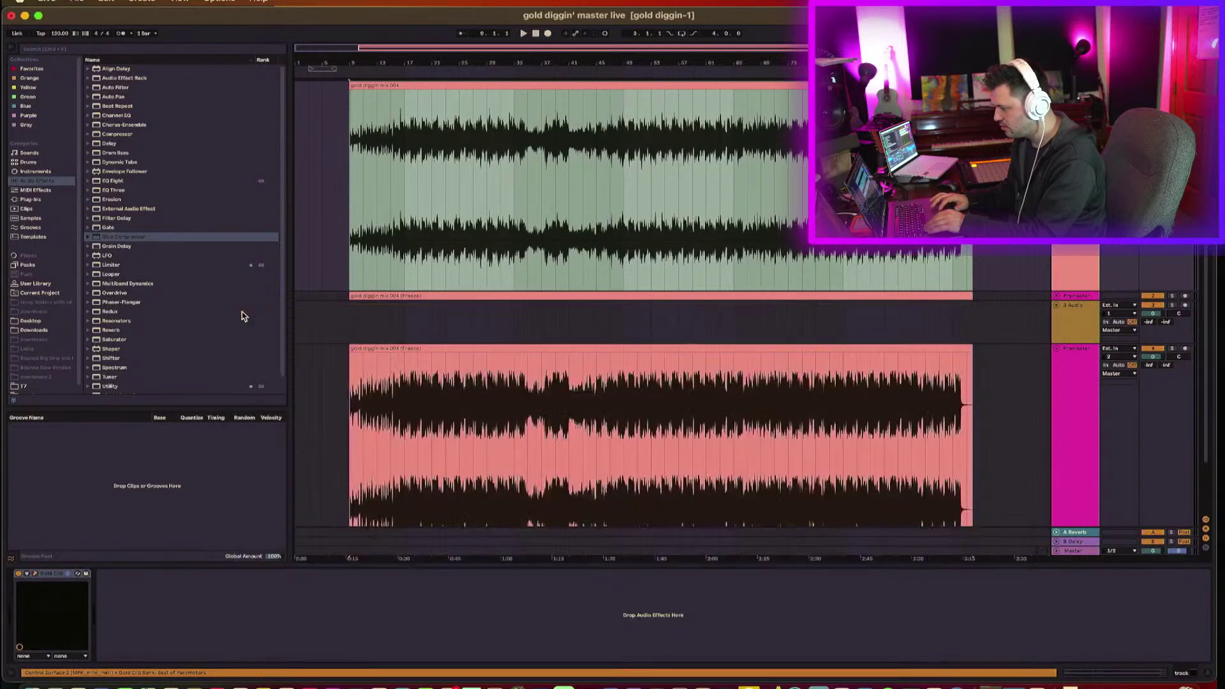
{"action": "left_click", "coordinate": [465, 295]}
{"action": "key", "text": "super+v"}
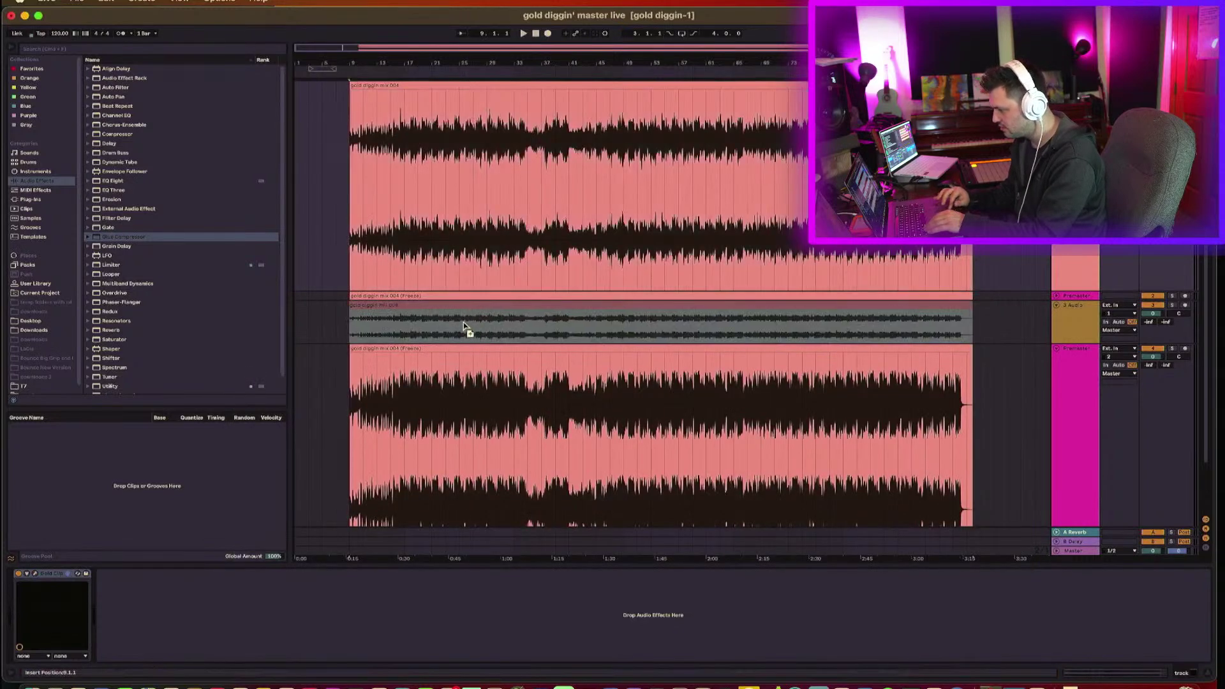
{"action": "left_click", "coordinate": [468, 102]}
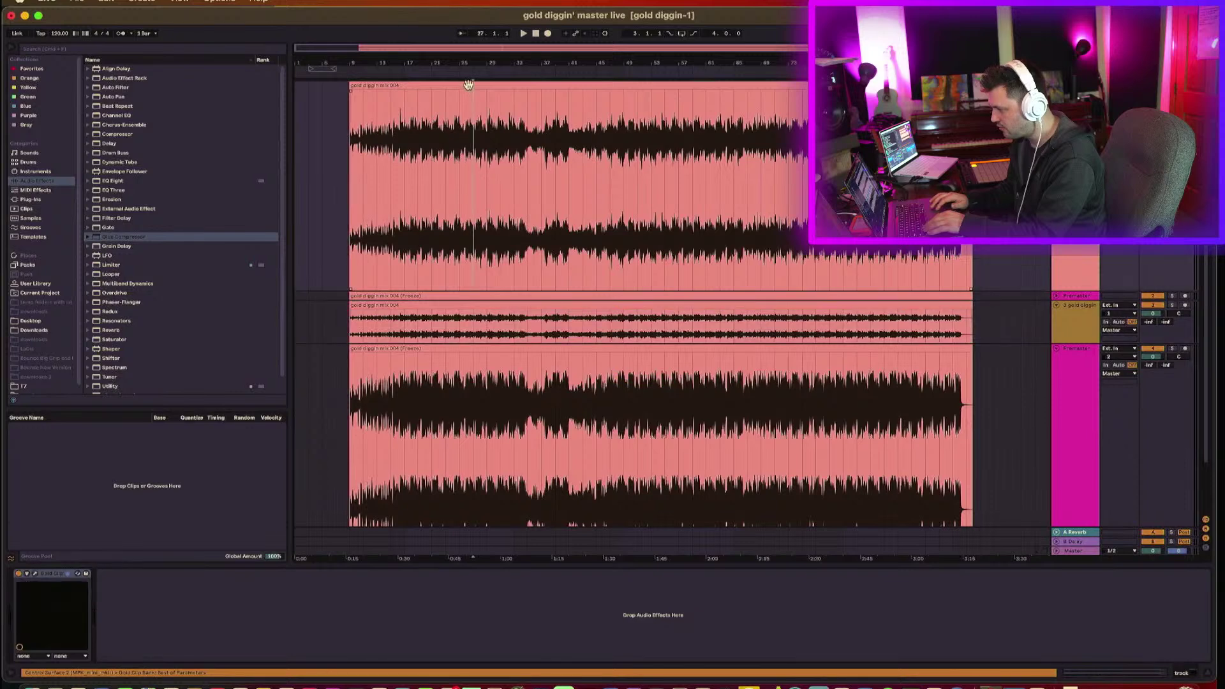
Check the input gain in Gold Clip on the mix track, close the plug-in window and fold the track.
{"action": "left_click", "coordinate": [36, 574]}
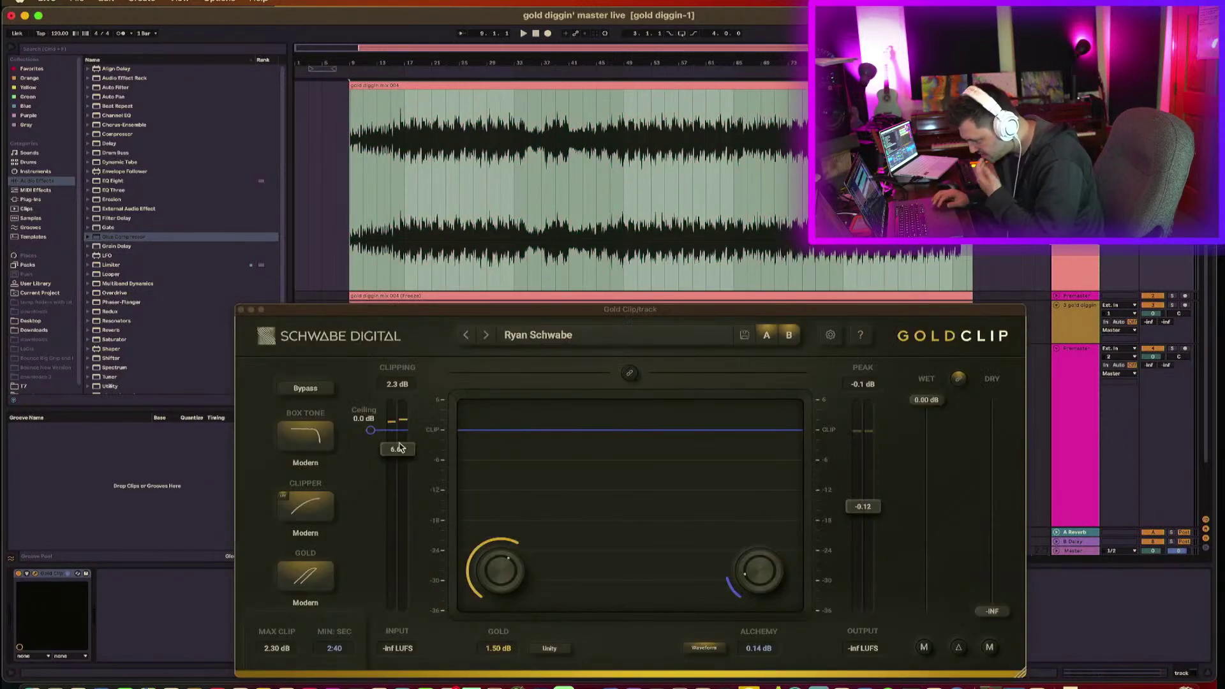
{"action": "left_click", "coordinate": [241, 311]}
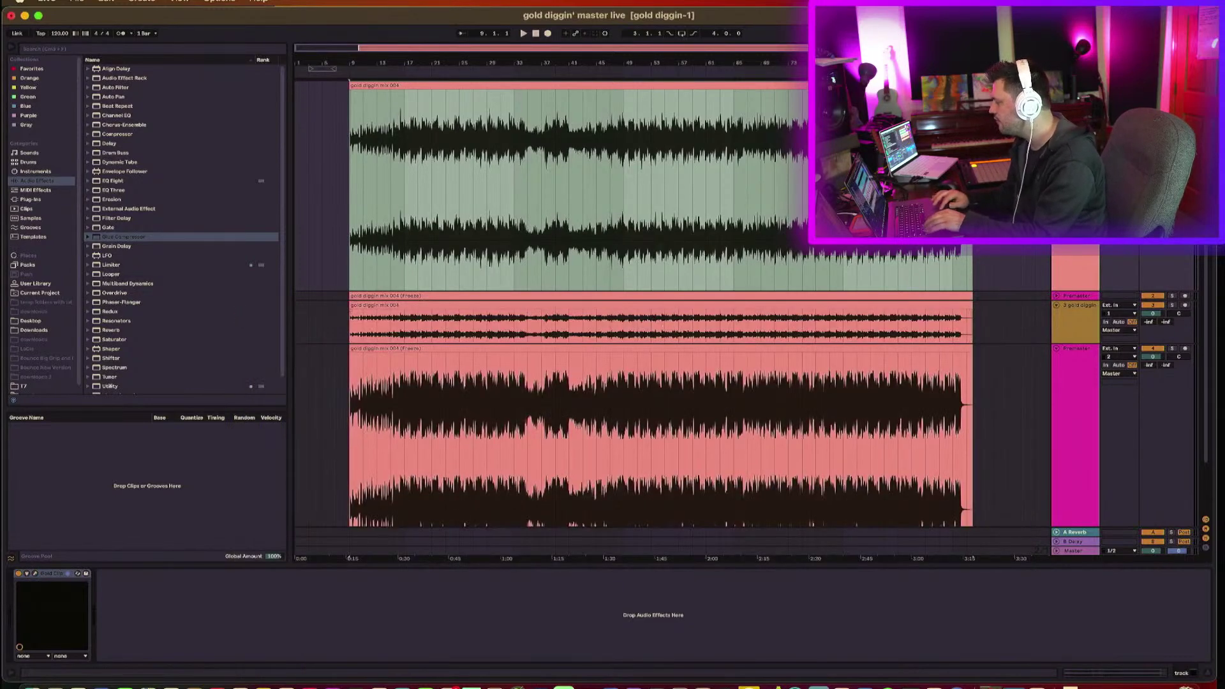
{"action": "key", "text": "Left"}
{"action": "key", "text": "Return"}
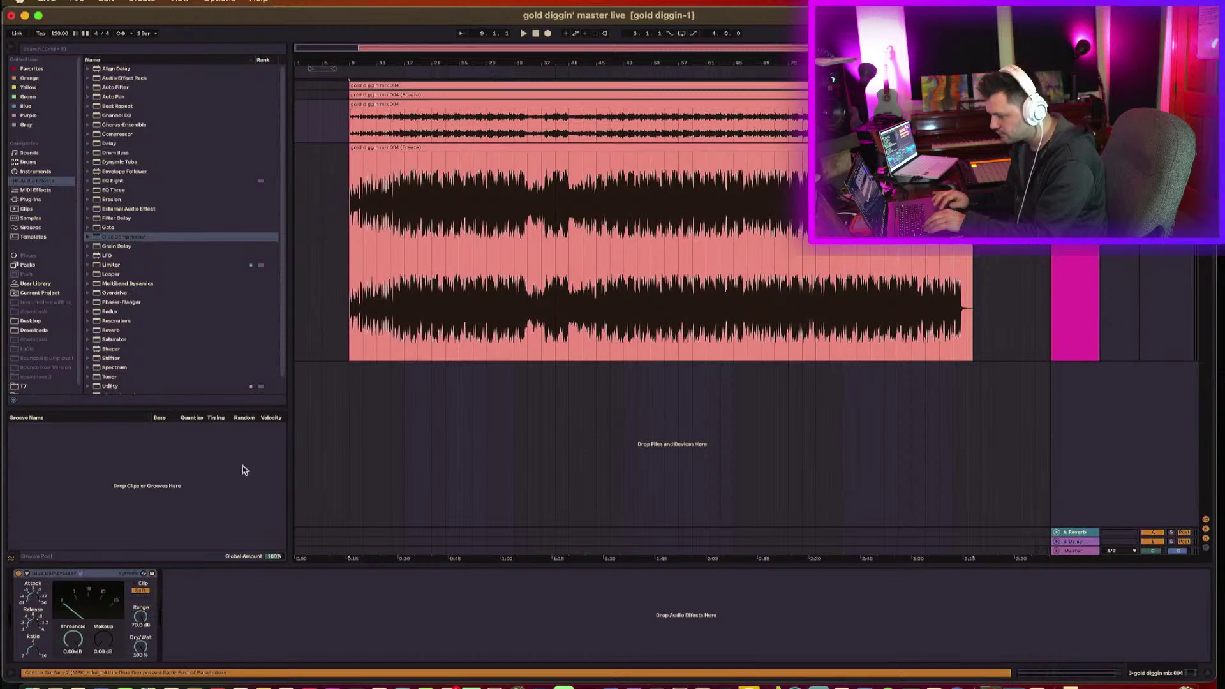
Raise the gain of the copied mix clip on the Glue Compressor track to 7.83 dB, inspecting its waveform peaks.
{"action": "double_click", "coordinate": [464, 104]}
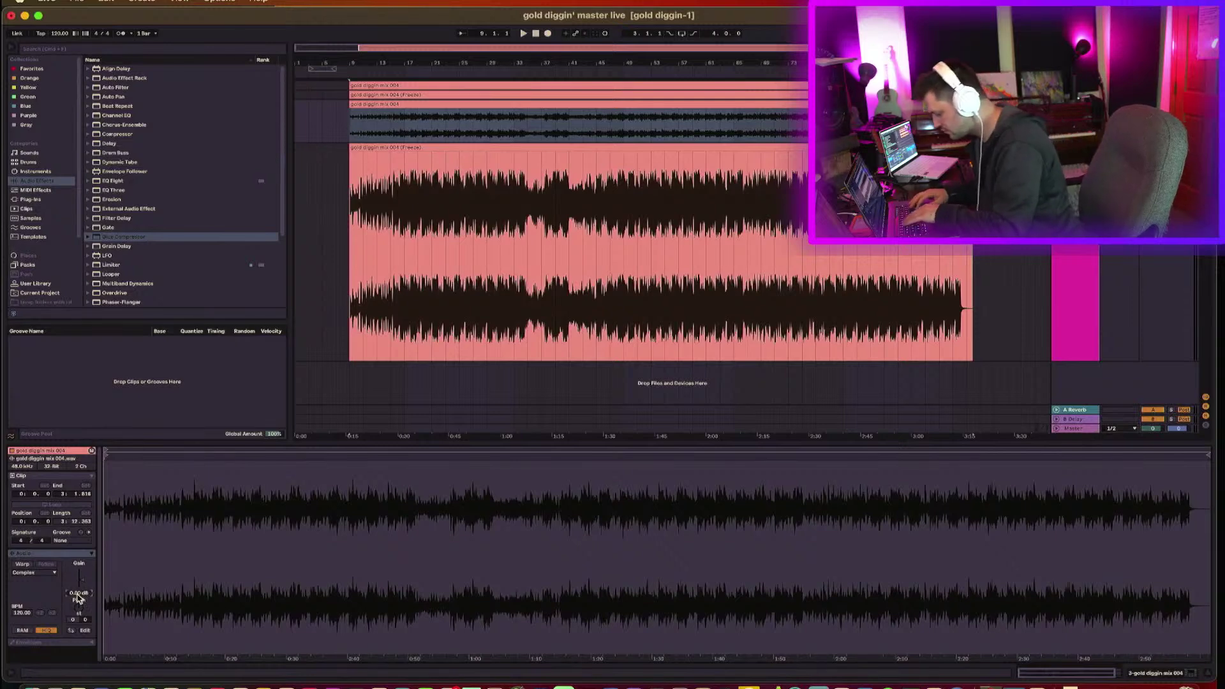
{"action": "scroll", "coordinate": [78, 596], "scroll_direction": "up", "scroll_amount": 5}
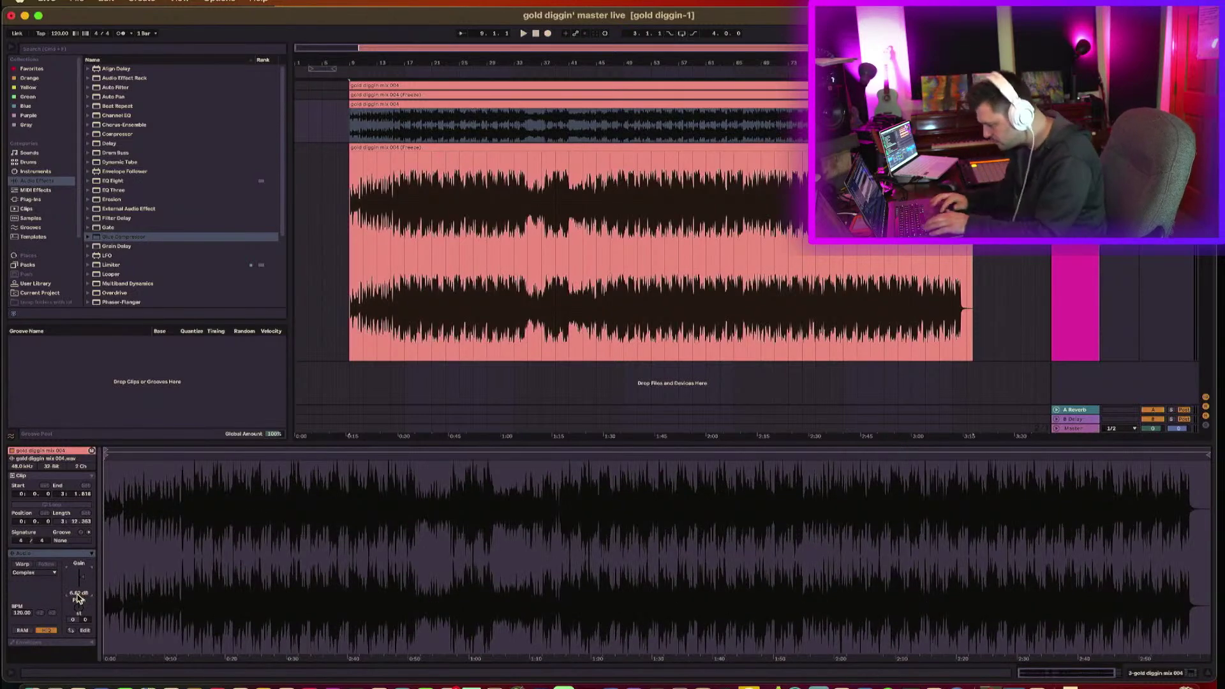
{"action": "left_click_drag", "start_coordinate": [293, 454], "coordinate": [302, 460]}
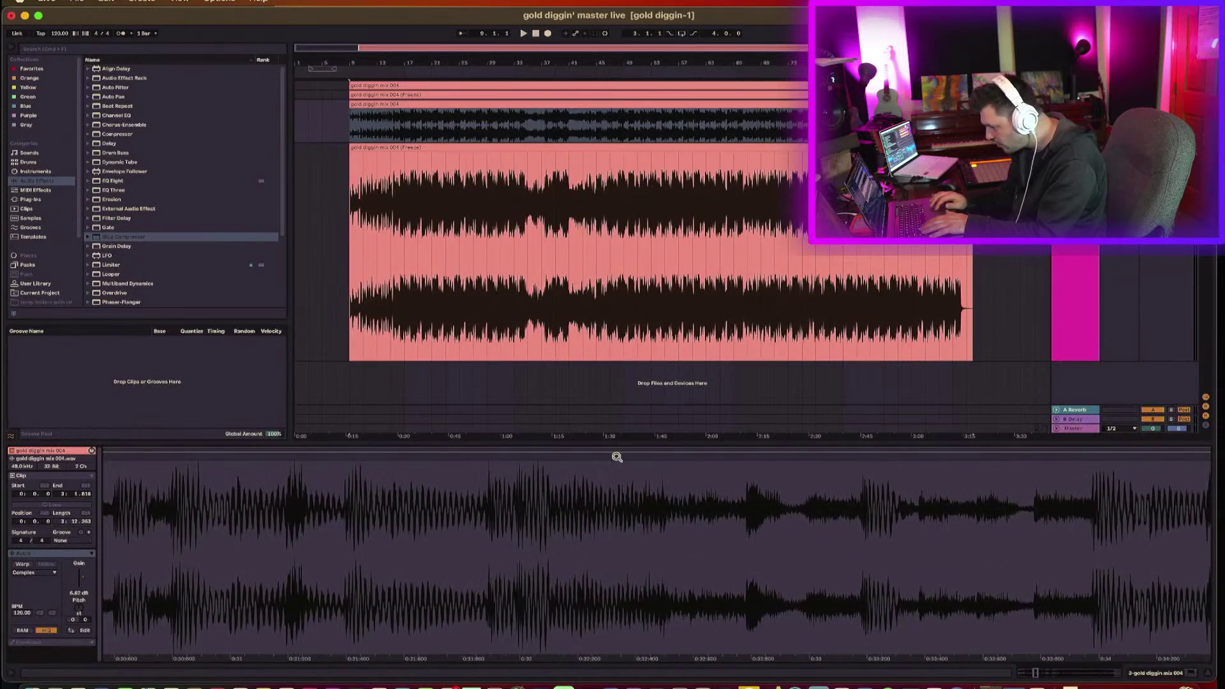
{"action": "left_click_drag", "start_coordinate": [554, 462], "coordinate": [554, 468]}
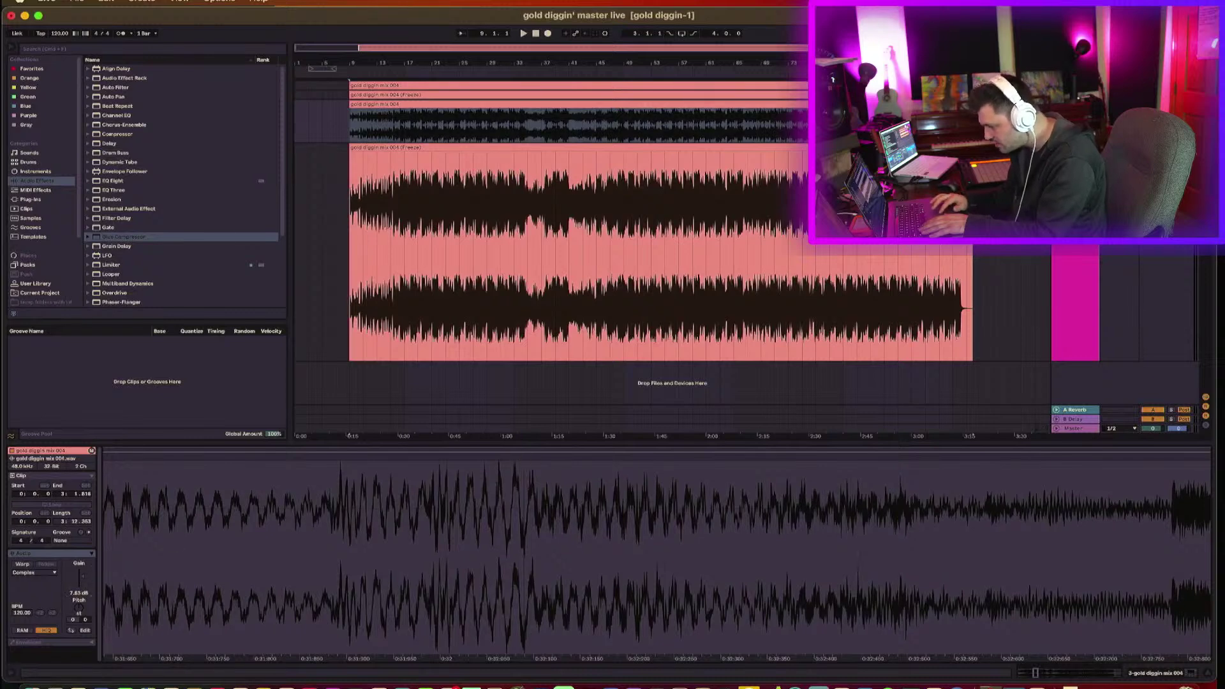
{"action": "left_click_drag", "start_coordinate": [554, 468], "coordinate": [385, 457]}
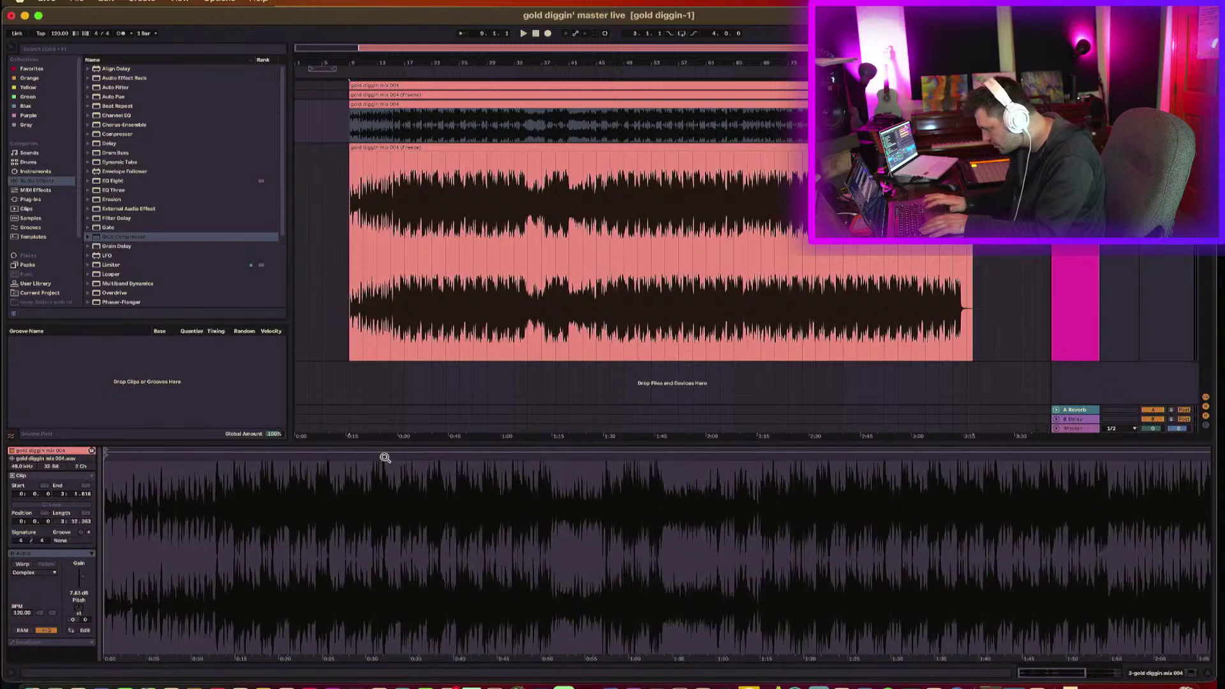
Freeze the Glue Compressor track and copy its frozen clip over the one on the lowest Premaster track.
{"action": "right_click", "coordinate": [1079, 148]}
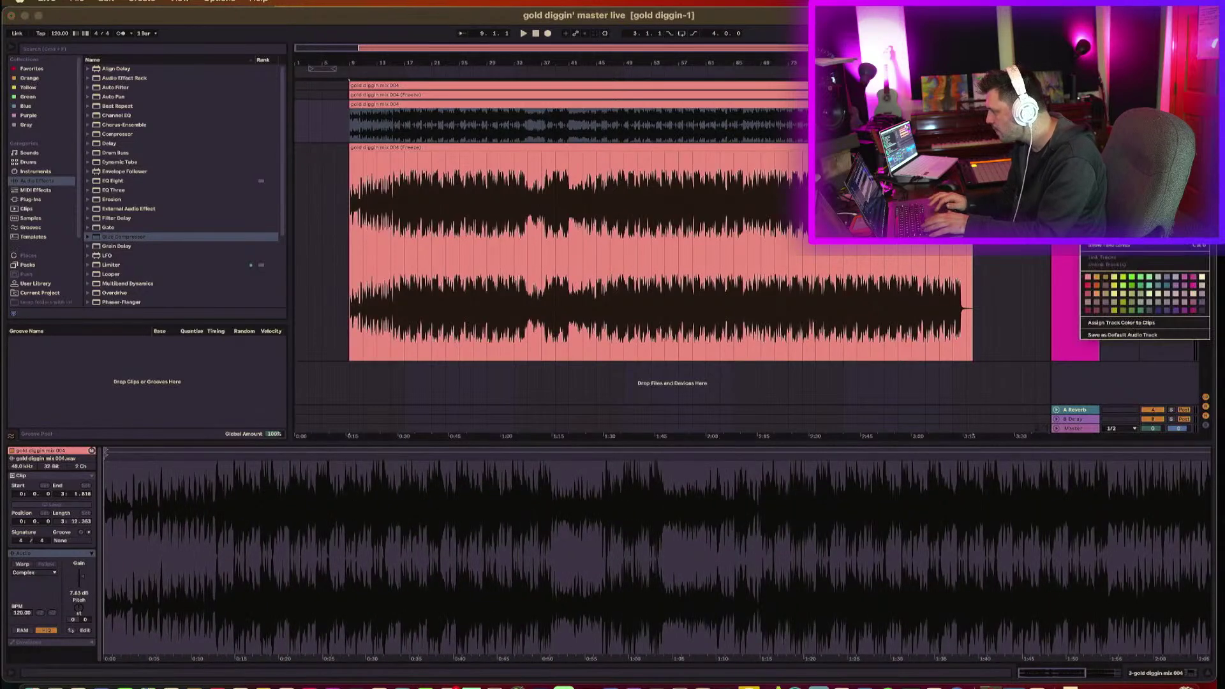
{"action": "left_click", "coordinate": [1110, 220]}
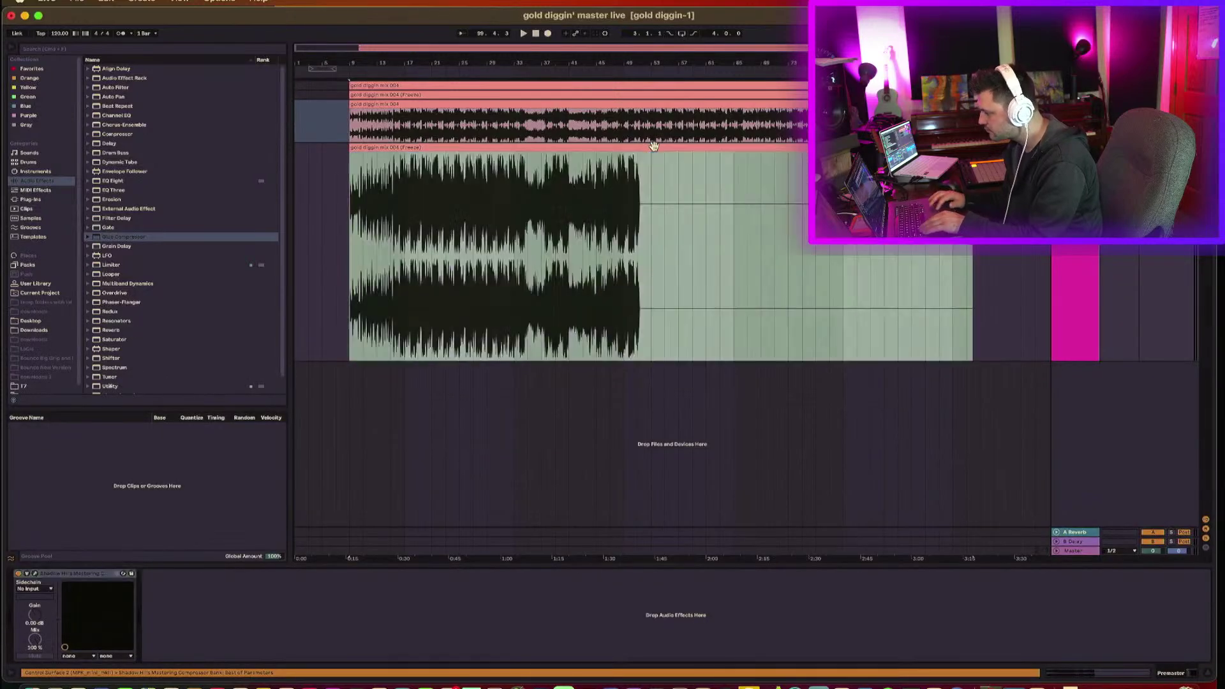
Set the copied frozen clip on the lowest Premaster track to Complex Pro warping and lower its gain to about -3.5 dB.
{"action": "left_click", "coordinate": [653, 146]}
{"action": "left_click", "coordinate": [32, 573]}
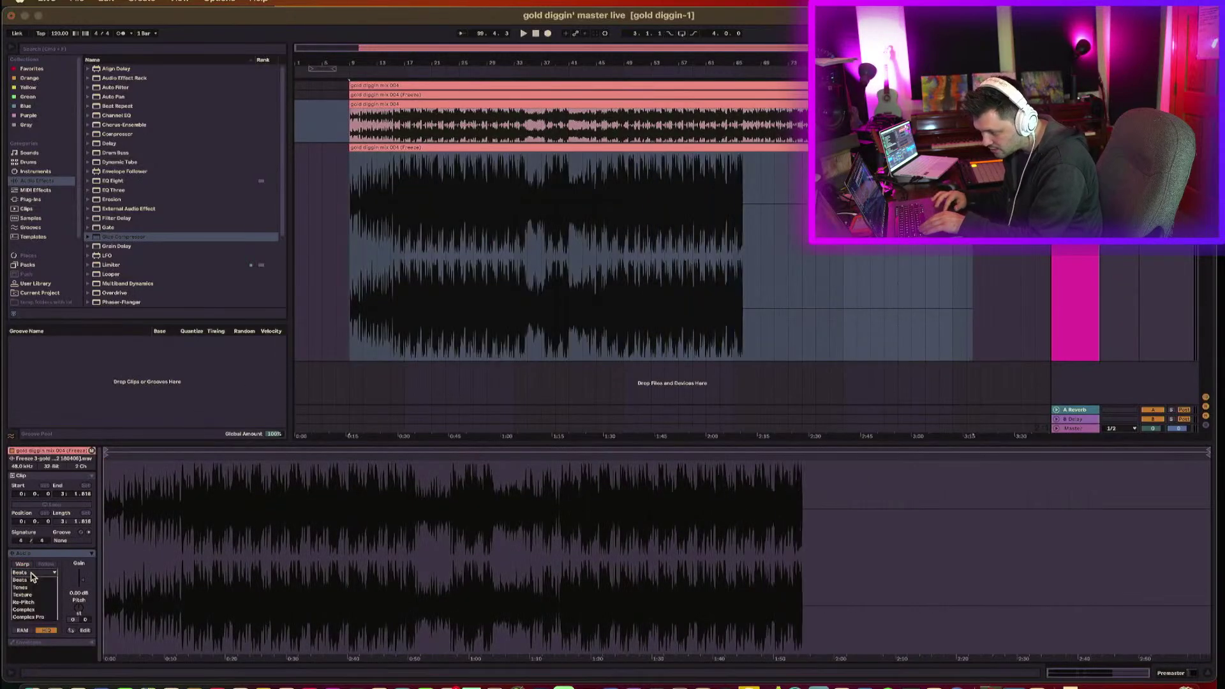
{"action": "left_click", "coordinate": [28, 617]}
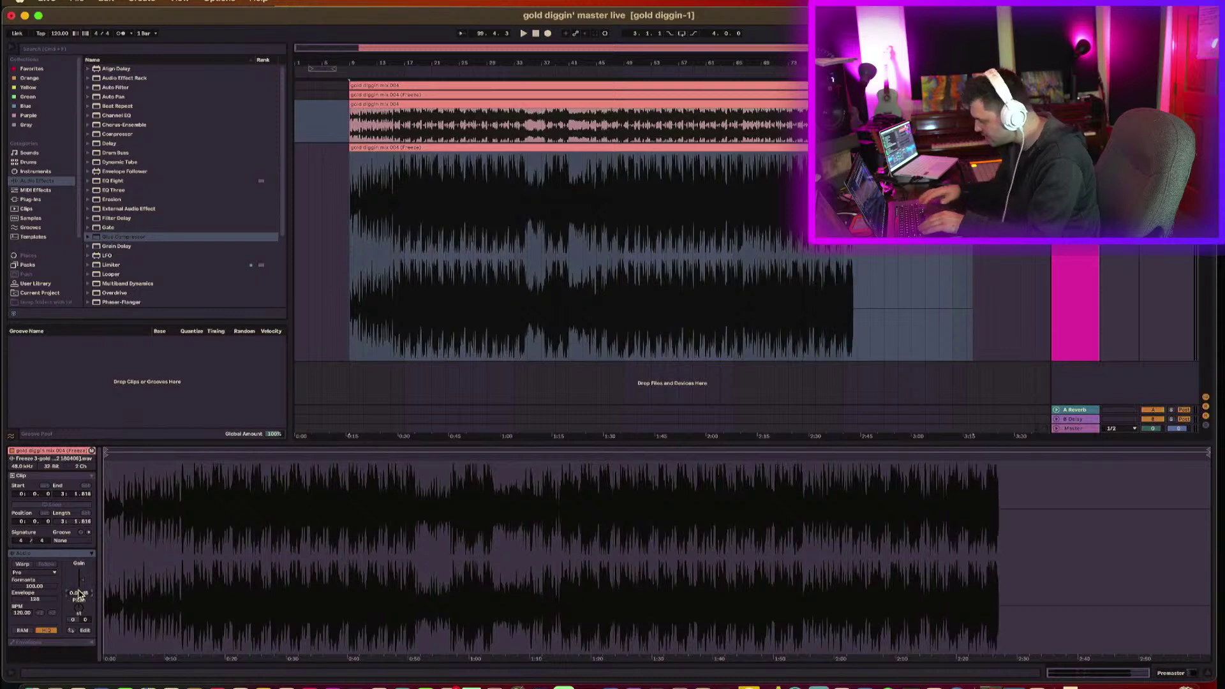
{"action": "left_click_drag", "start_coordinate": [78, 593], "coordinate": [78, 616]}
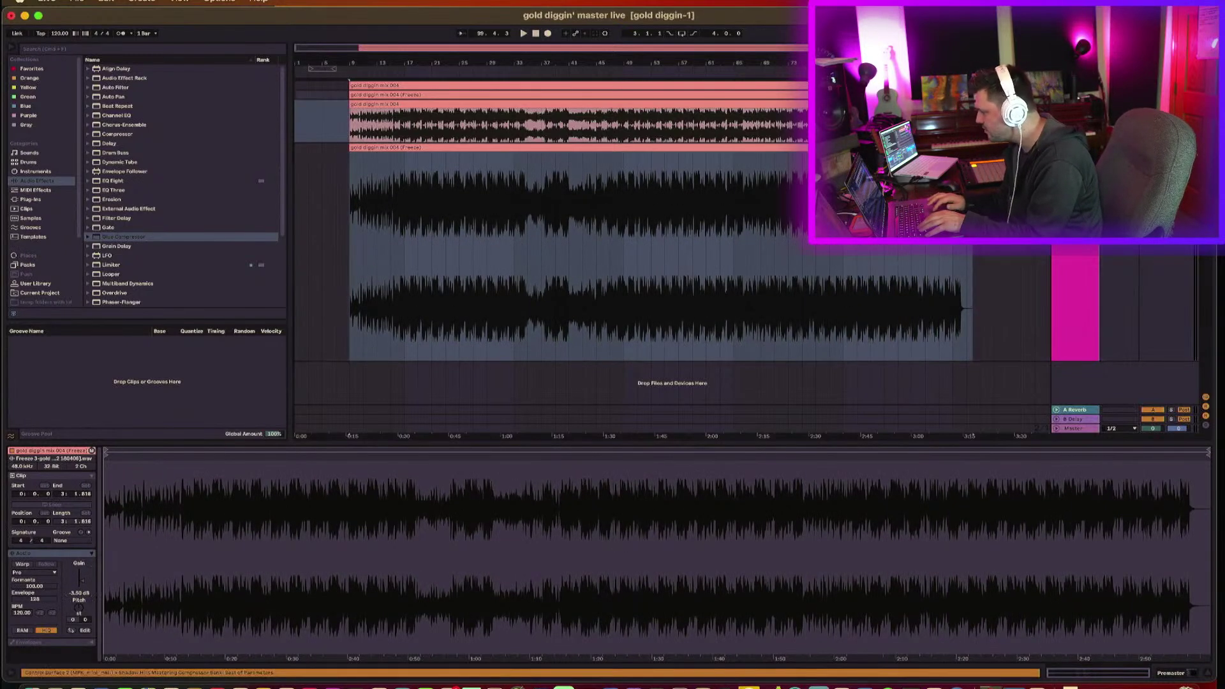
Move the folded Premaster track beneath the Glue Compressor track, unfold it, hide the clip view and compare both Premaster waveforms up close.
{"action": "left_click_drag", "start_coordinate": [1084, 95], "coordinate": [1060, 254]}
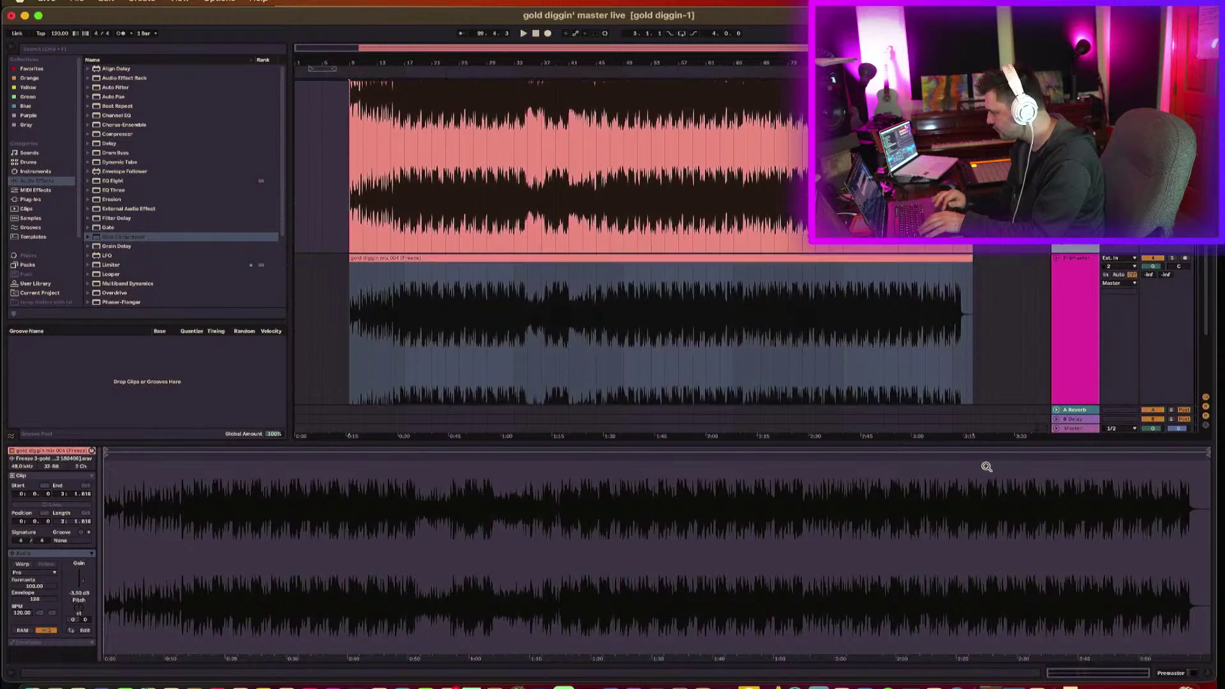
{"action": "key", "text": "super+alt+l"}
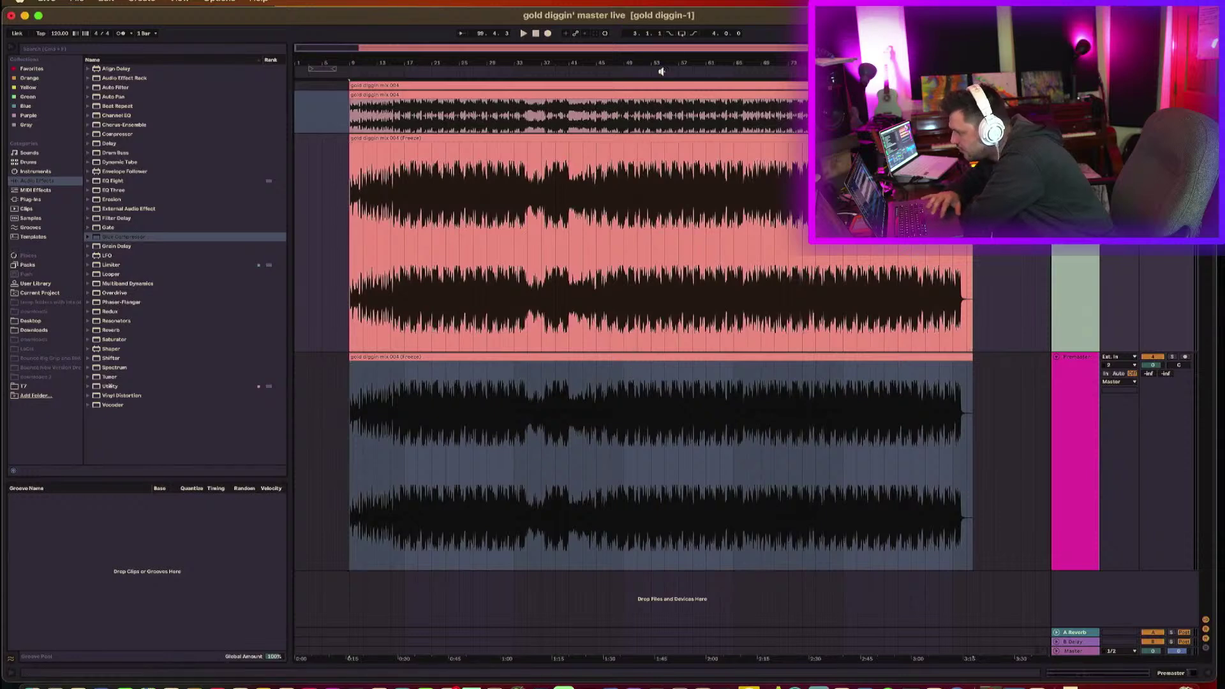
{"action": "left_click_drag", "start_coordinate": [322, 68], "coordinate": [647, 241]}
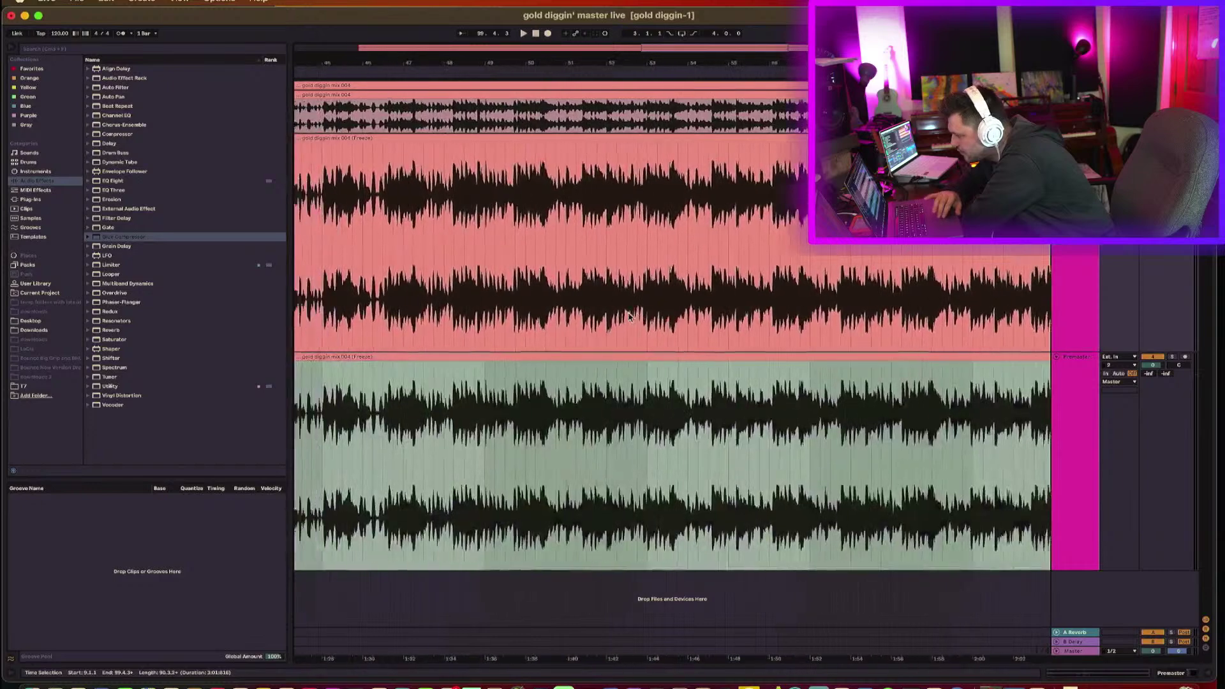
{"action": "scroll", "coordinate": [628, 317], "scroll_direction": "left", "scroll_amount": 5}
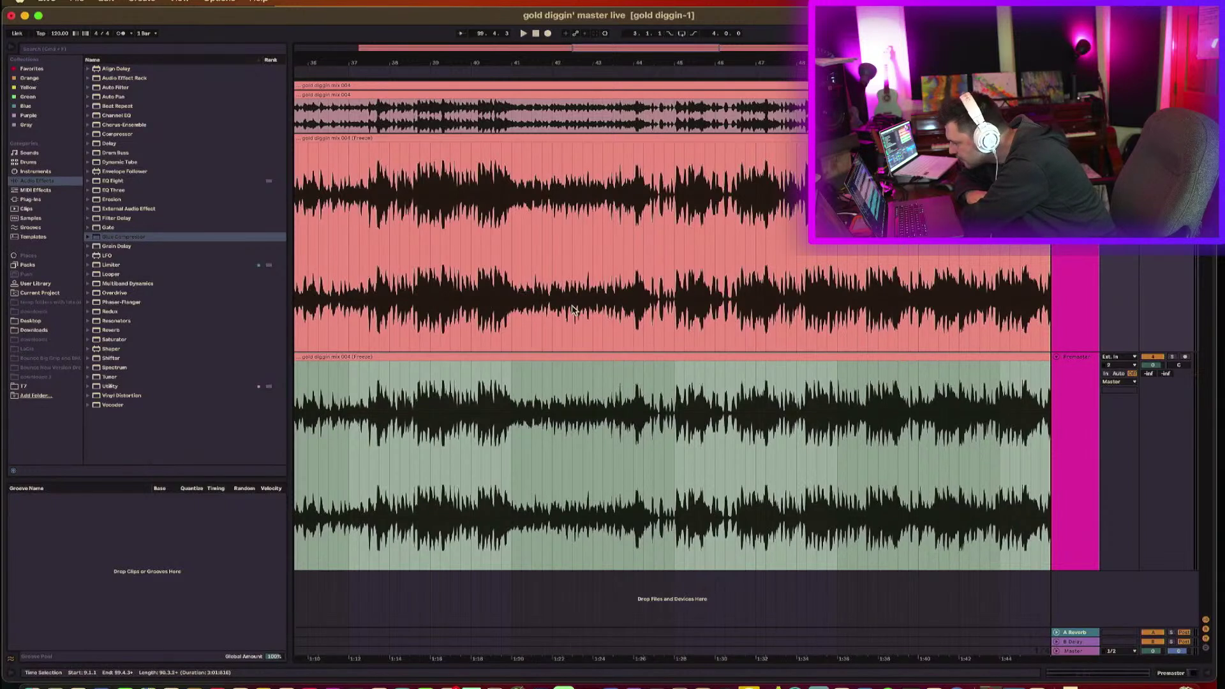
Play the song and compare the two Premaster versions by toggling the solo of the lower one.
{"action": "left_click", "coordinate": [856, 253]}
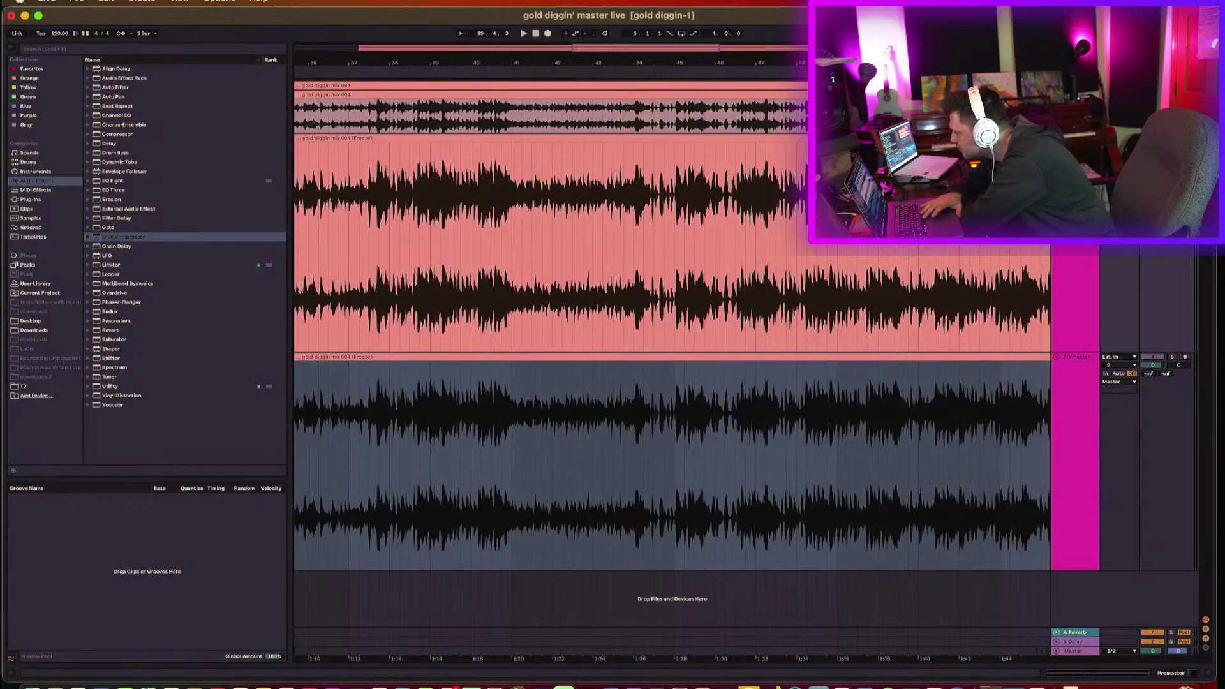
{"action": "key", "text": "space"}
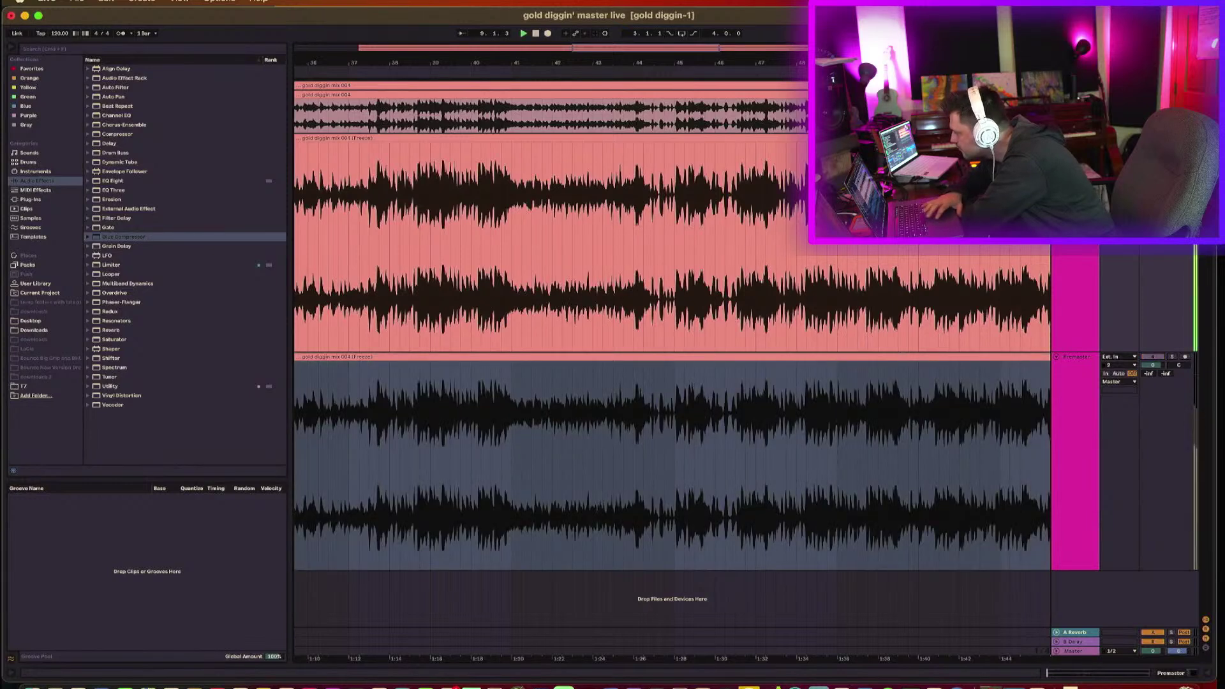
{"action": "left_click", "coordinate": [1173, 357]}
{"action": "left_click", "coordinate": [1172, 357]}
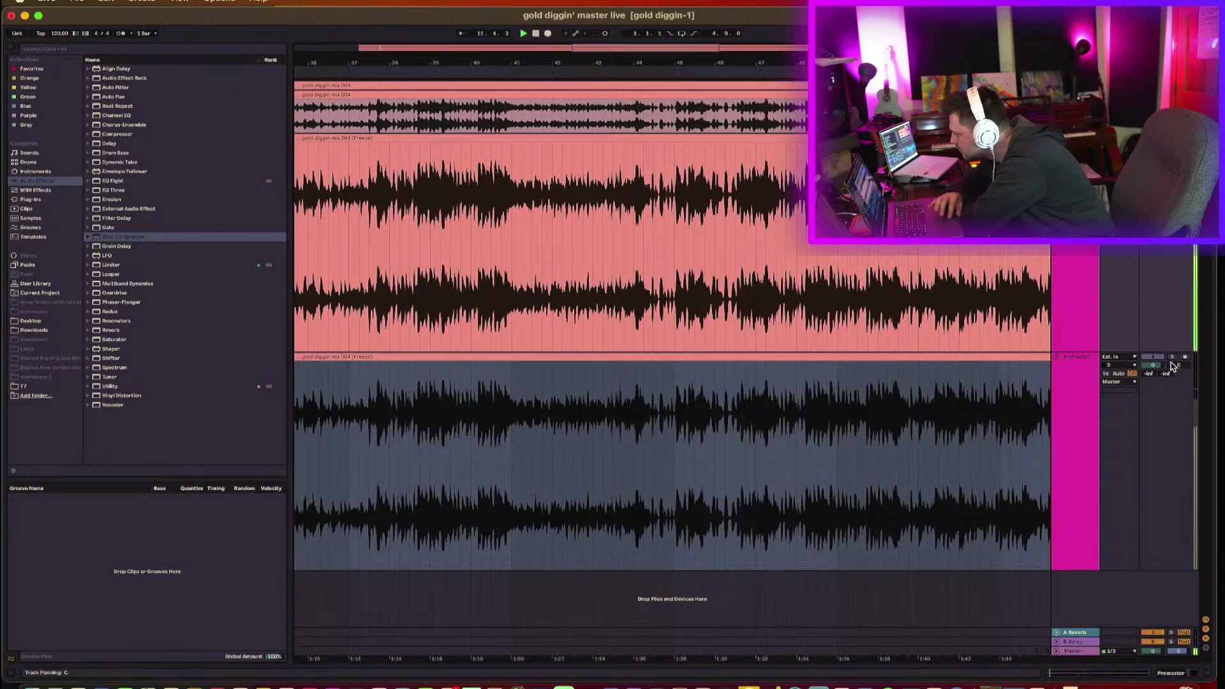
{"action": "left_click", "coordinate": [1172, 357]}
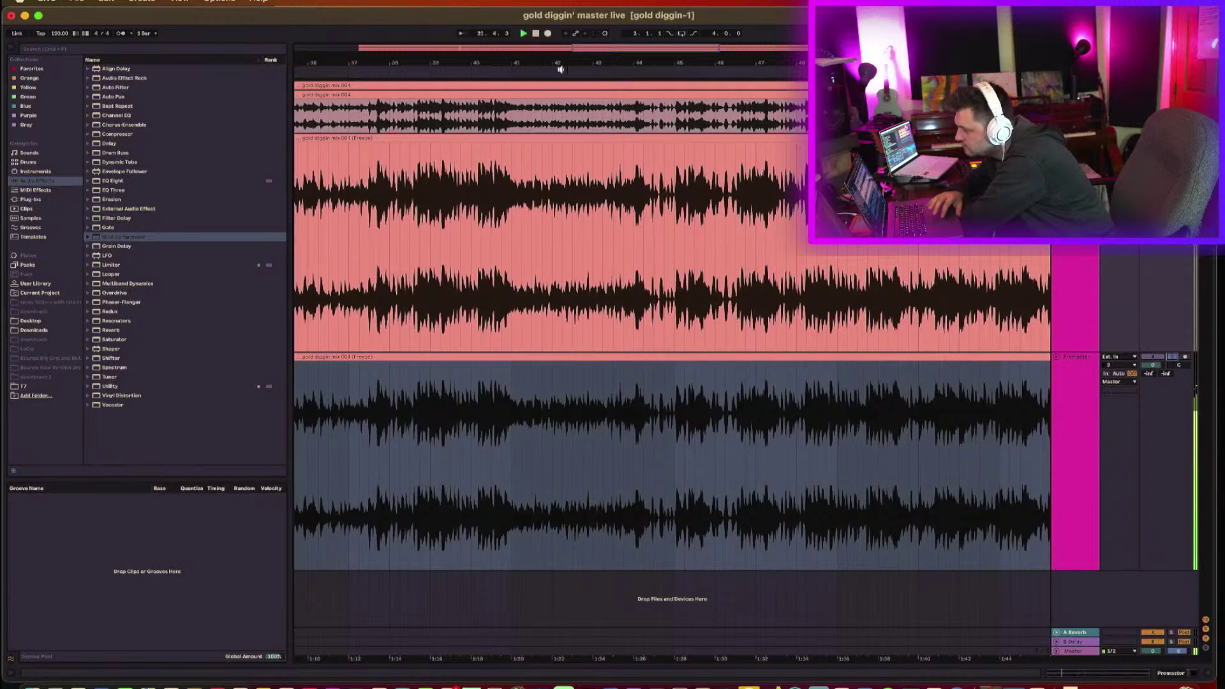
{"action": "left_click_drag", "start_coordinate": [567, 63], "coordinate": [567, 38]}
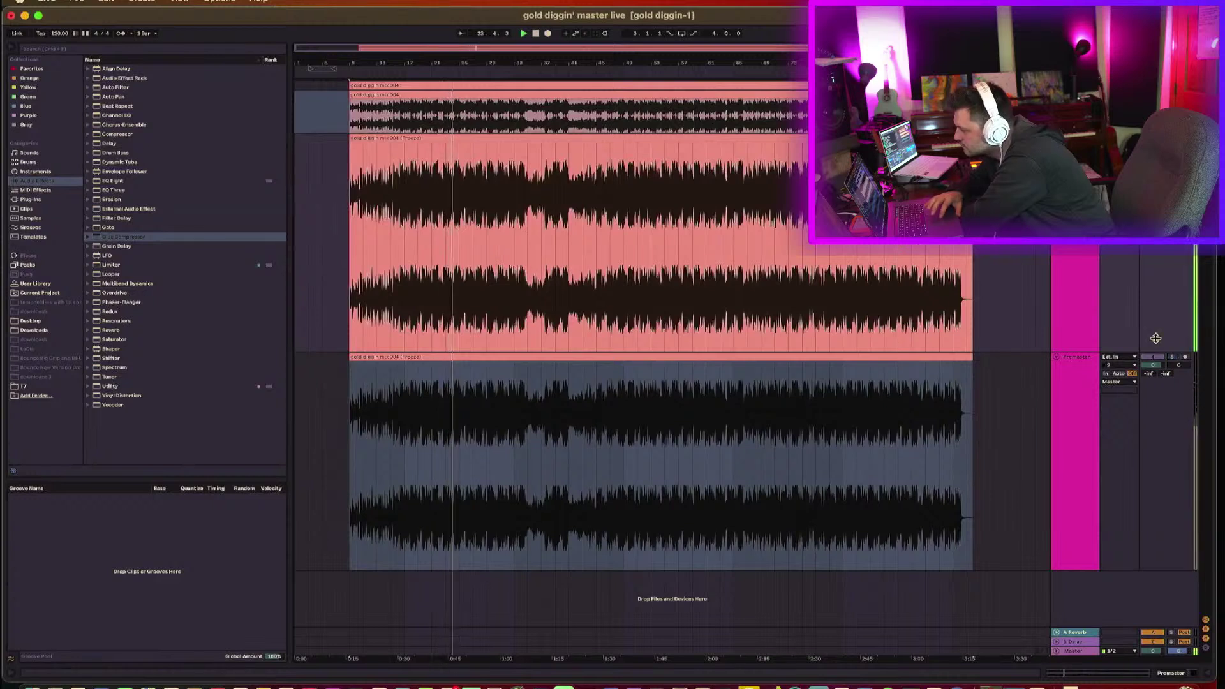
{"action": "left_click", "coordinate": [1172, 357]}
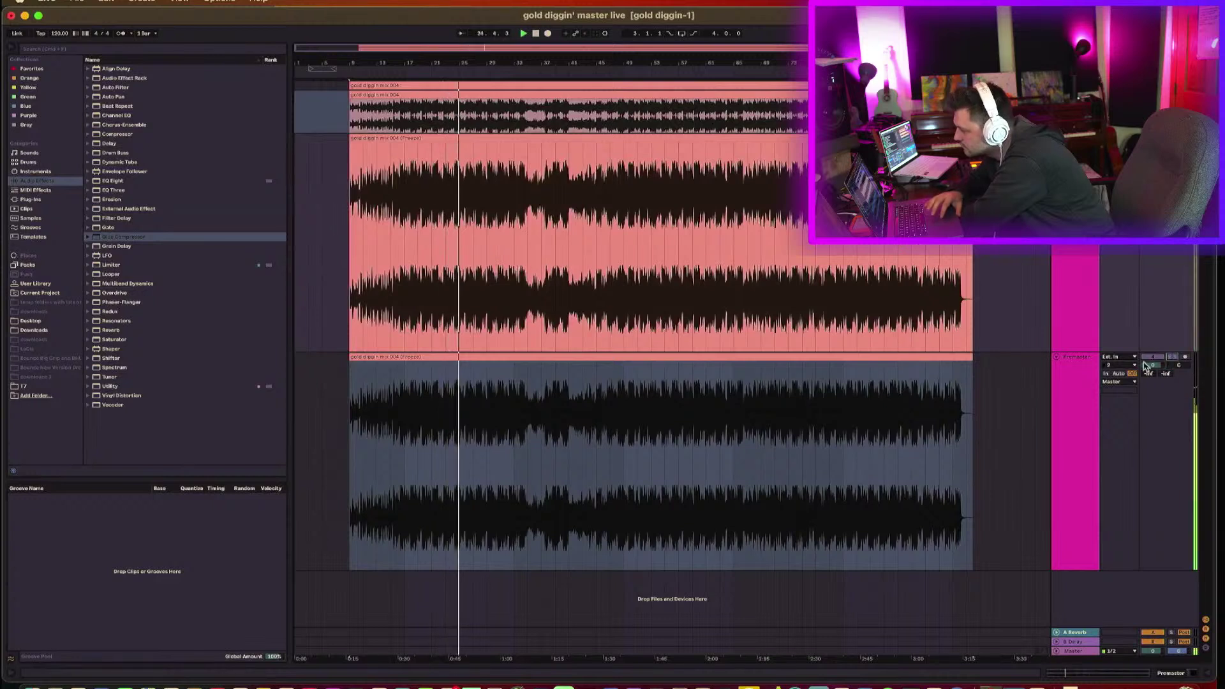
Select the two Premaster tracks in turn and switch playback between them to continue the listening comparison.
{"action": "left_click", "coordinate": [1077, 387]}
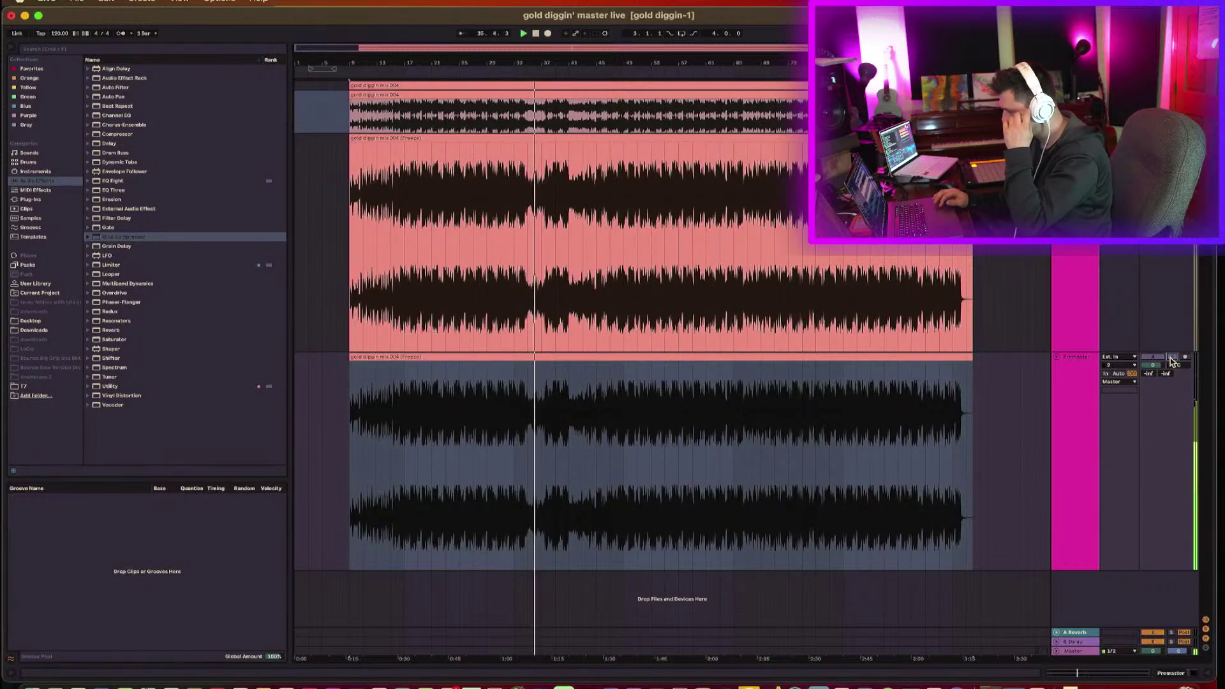
{"action": "left_click", "coordinate": [1079, 313]}
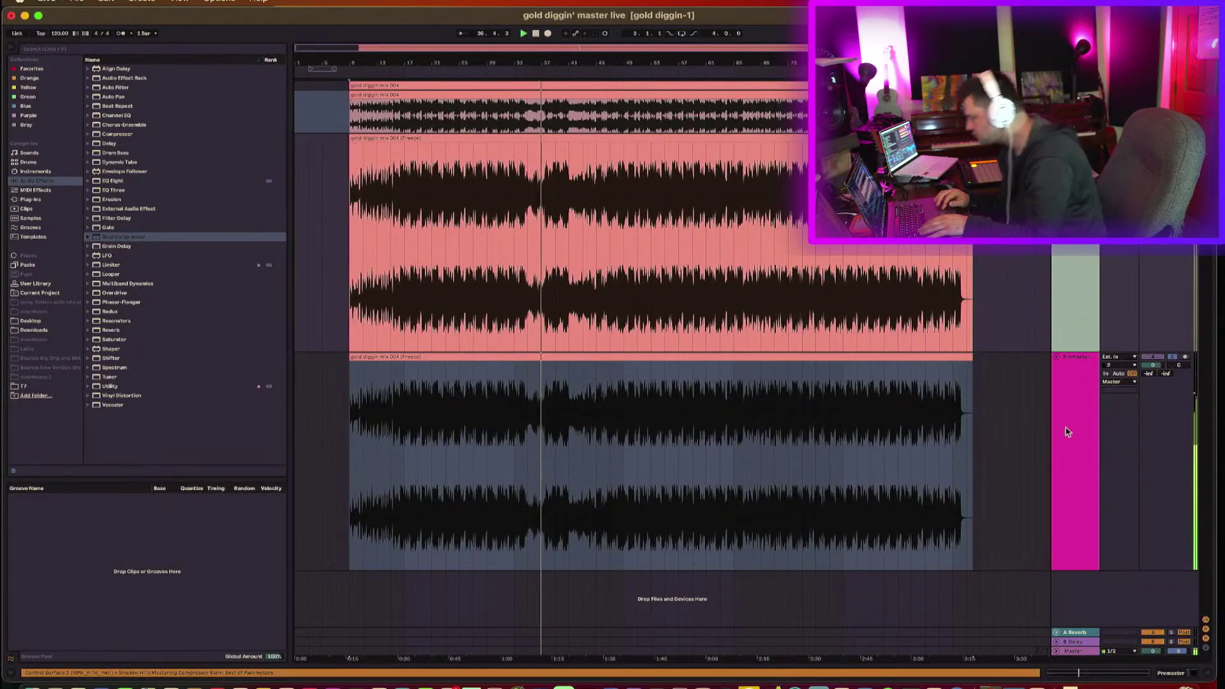
{"action": "left_click", "coordinate": [1078, 489]}
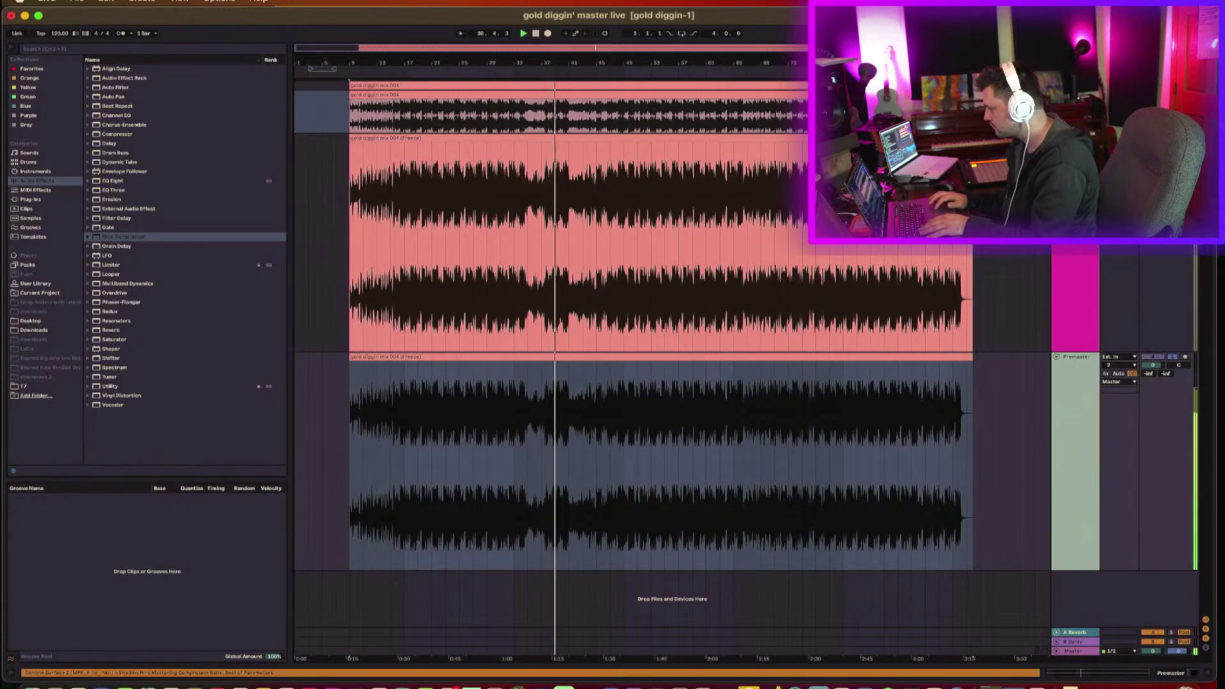
{"action": "key", "text": "0"}
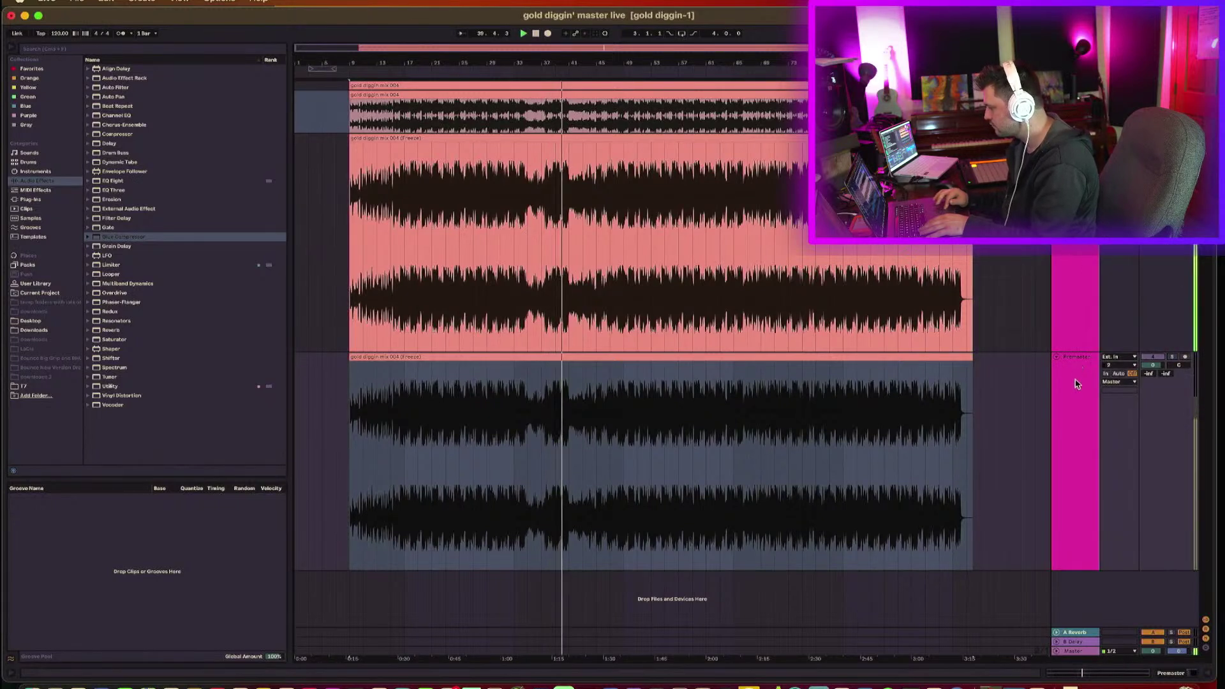
{"action": "key", "text": "0"}
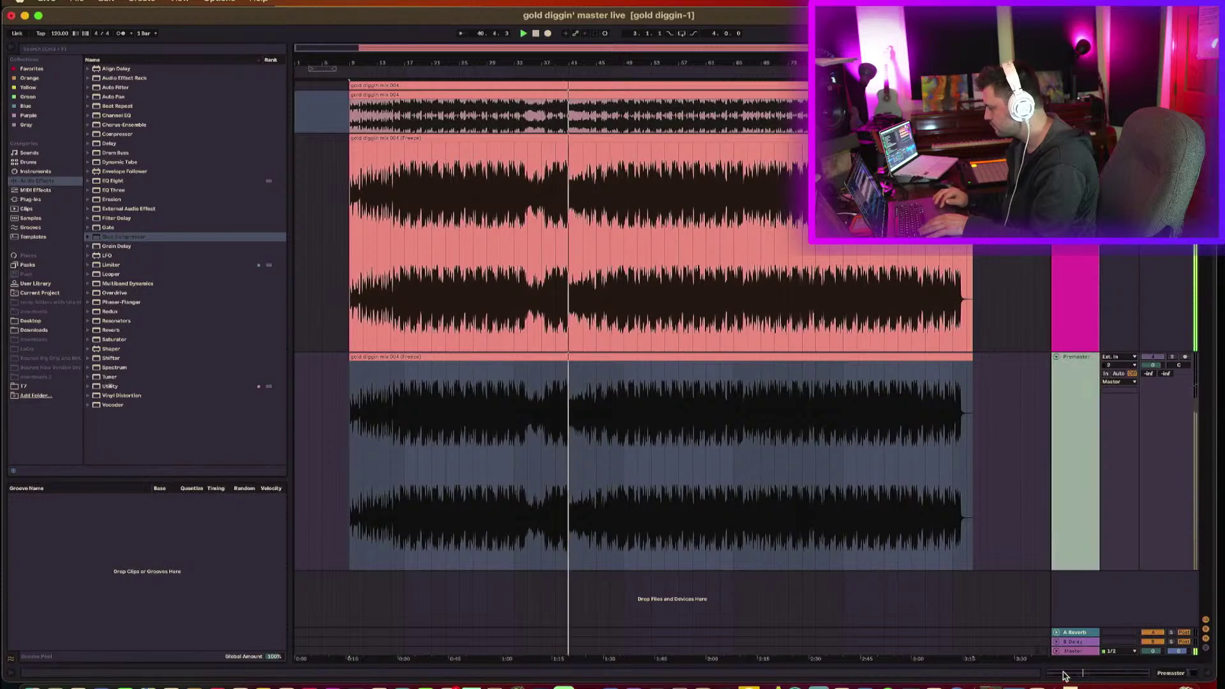
Duplicate Ozone 9 on the Master track with the original instance switched off, and check the copy's Maximizer settings.
{"action": "key", "text": "0"}
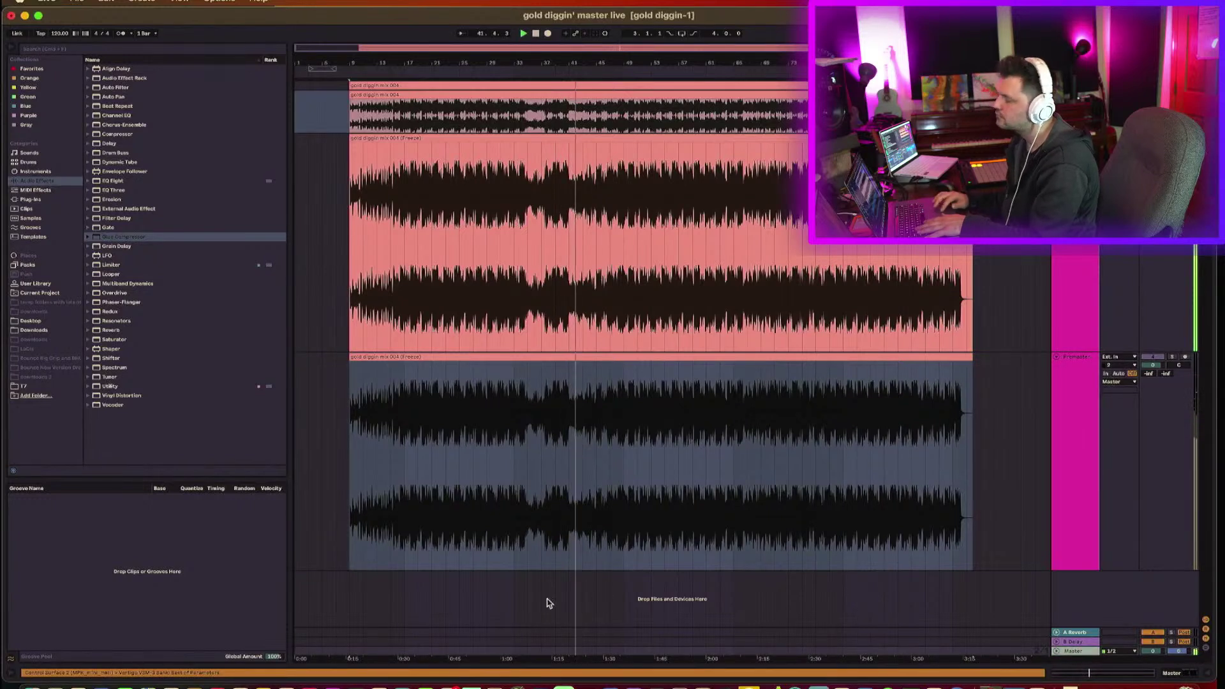
{"action": "double_click", "coordinate": [1088, 650]}
{"action": "left_click", "coordinate": [102, 574]}
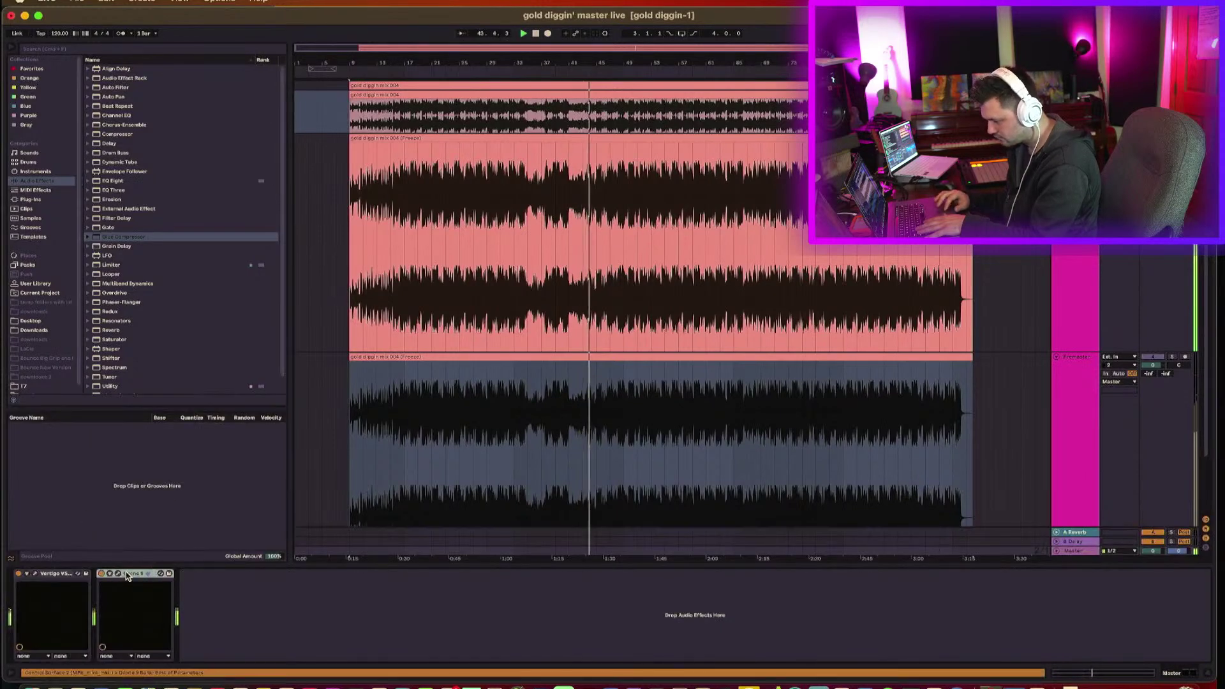
{"action": "key", "text": "super+c"}
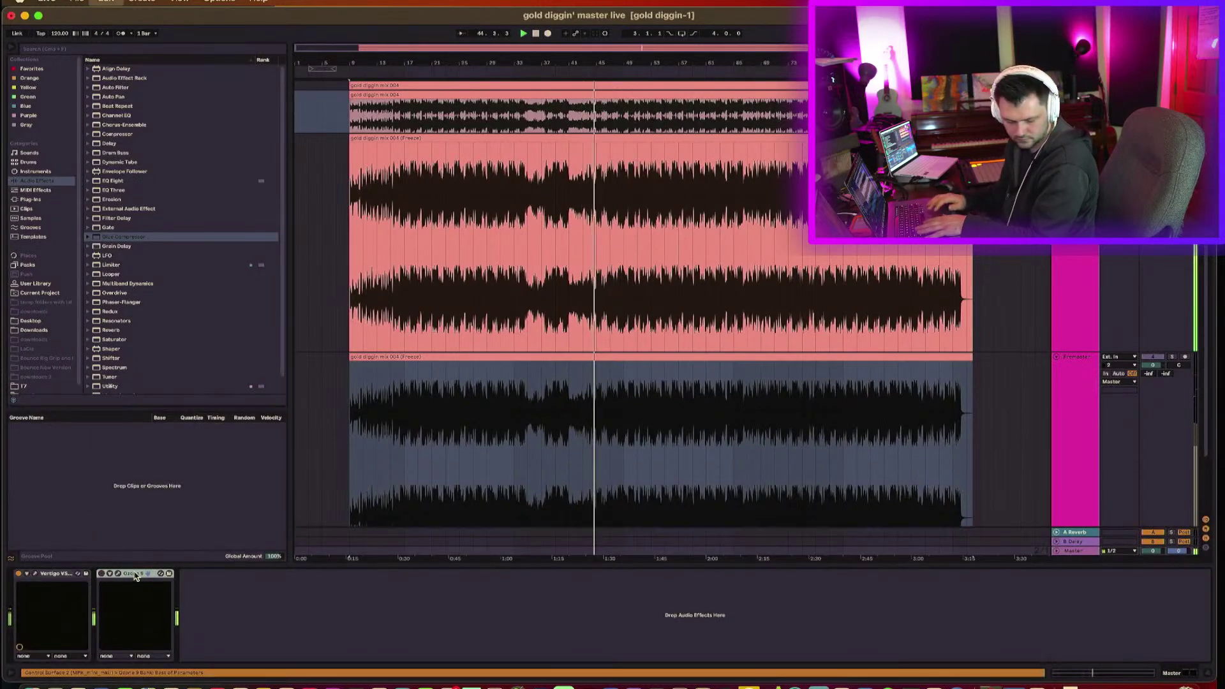
{"action": "key", "text": "super+v"}
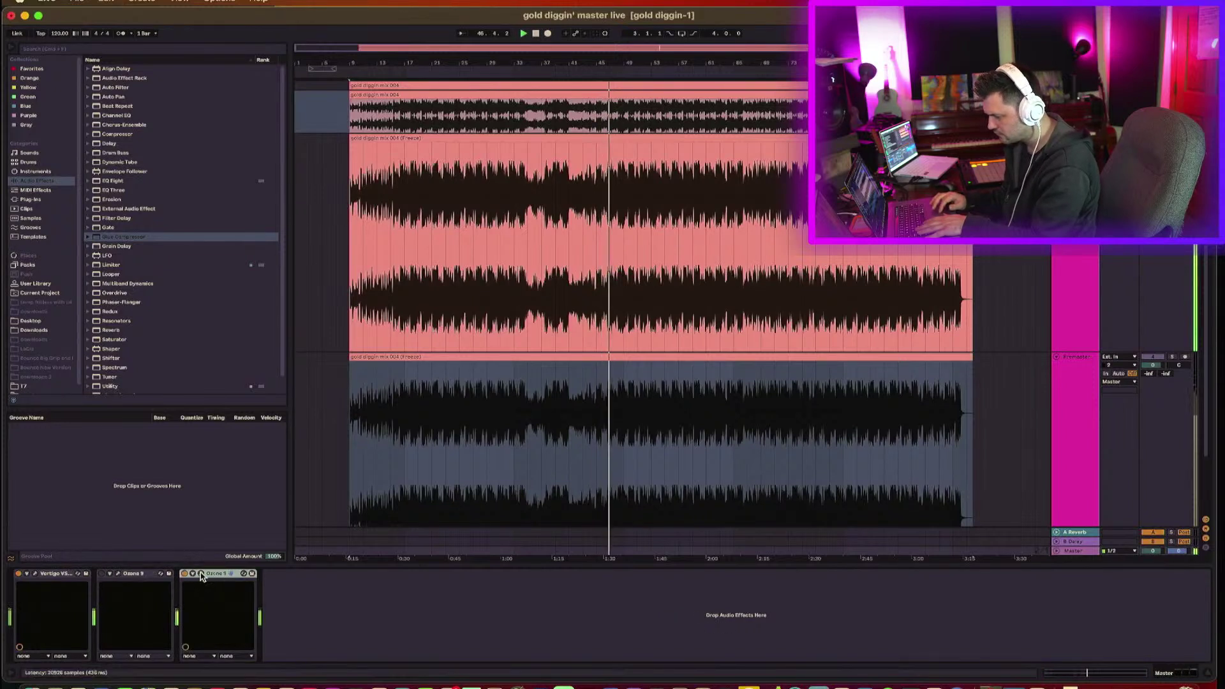
{"action": "left_click", "coordinate": [203, 573]}
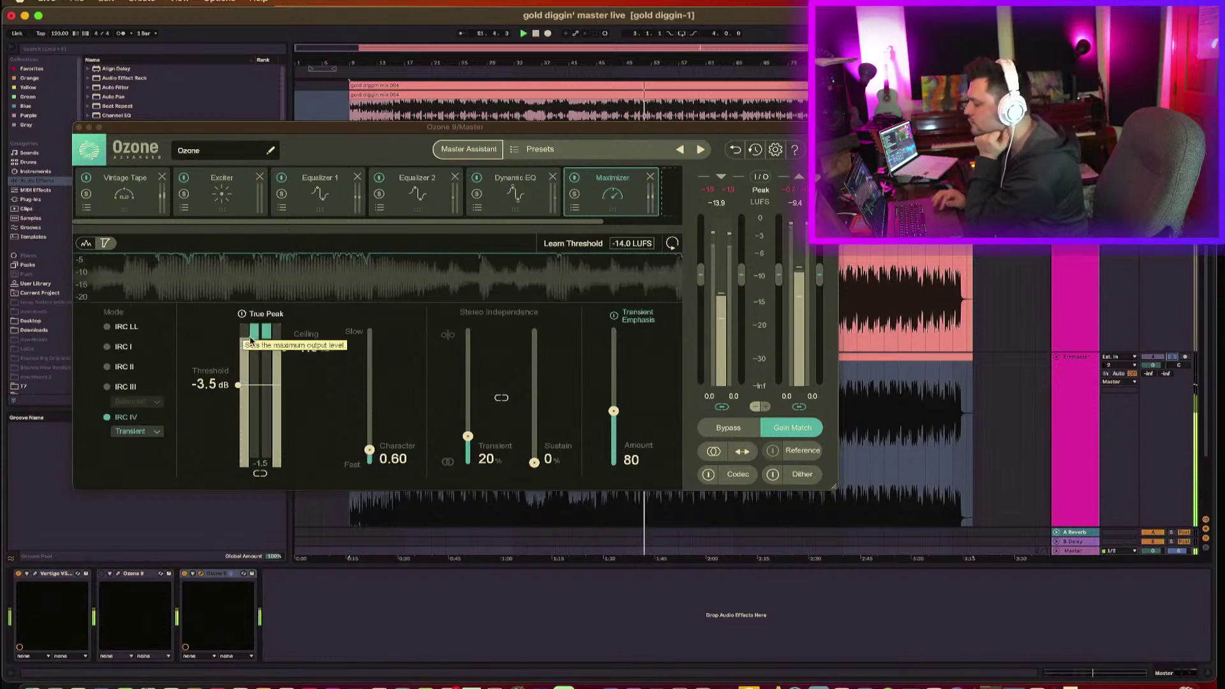
{"action": "left_click", "coordinate": [80, 129]}
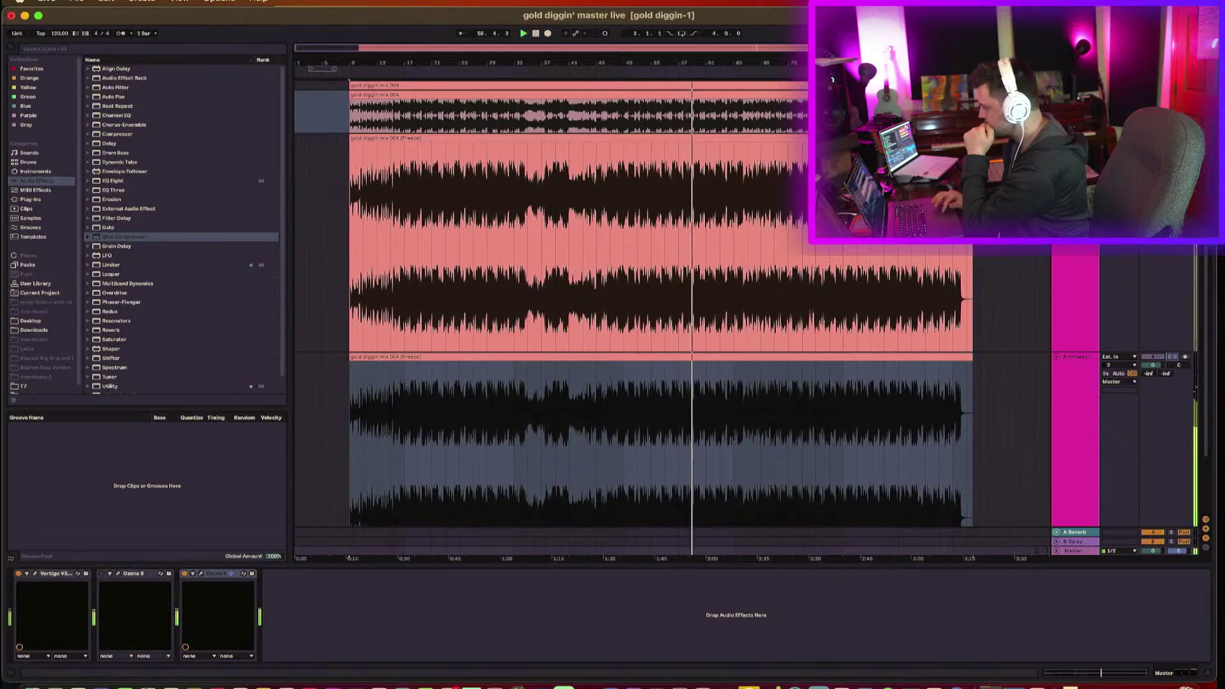
Select the upper Premaster track and restart playback, continuing the listening from bar 33 of the lower Premaster clip.
{"action": "key", "text": "Up"}
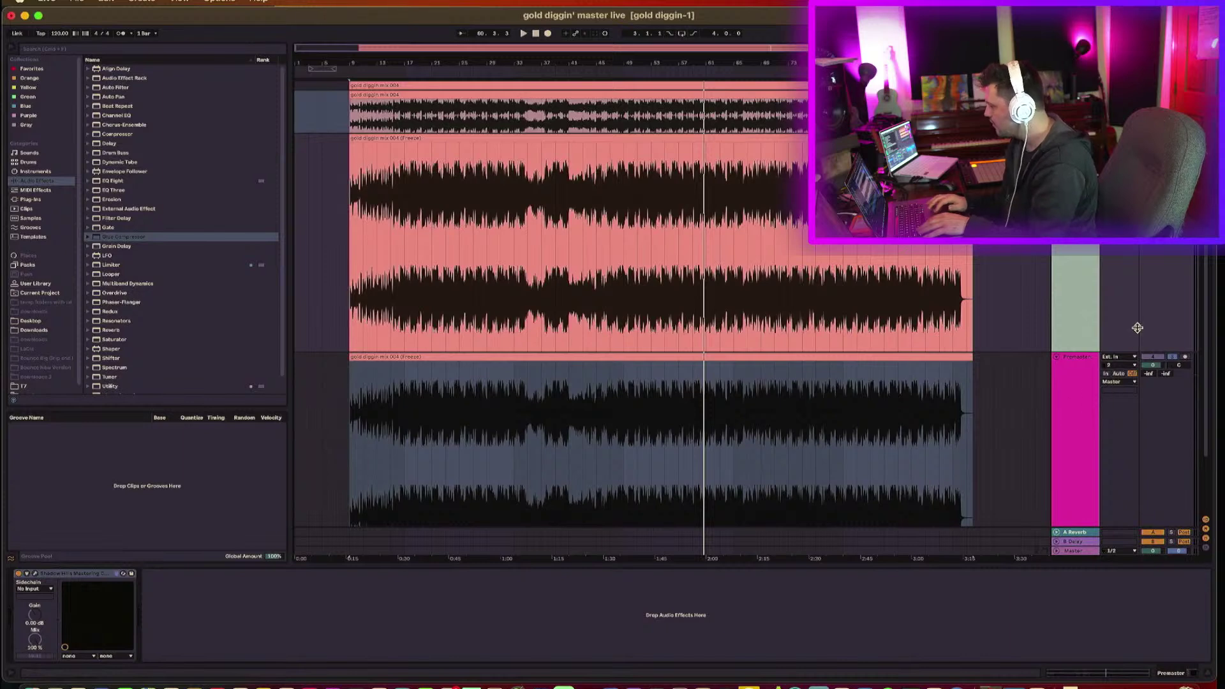
{"action": "key", "text": "Up"}
{"action": "key", "text": "space"}
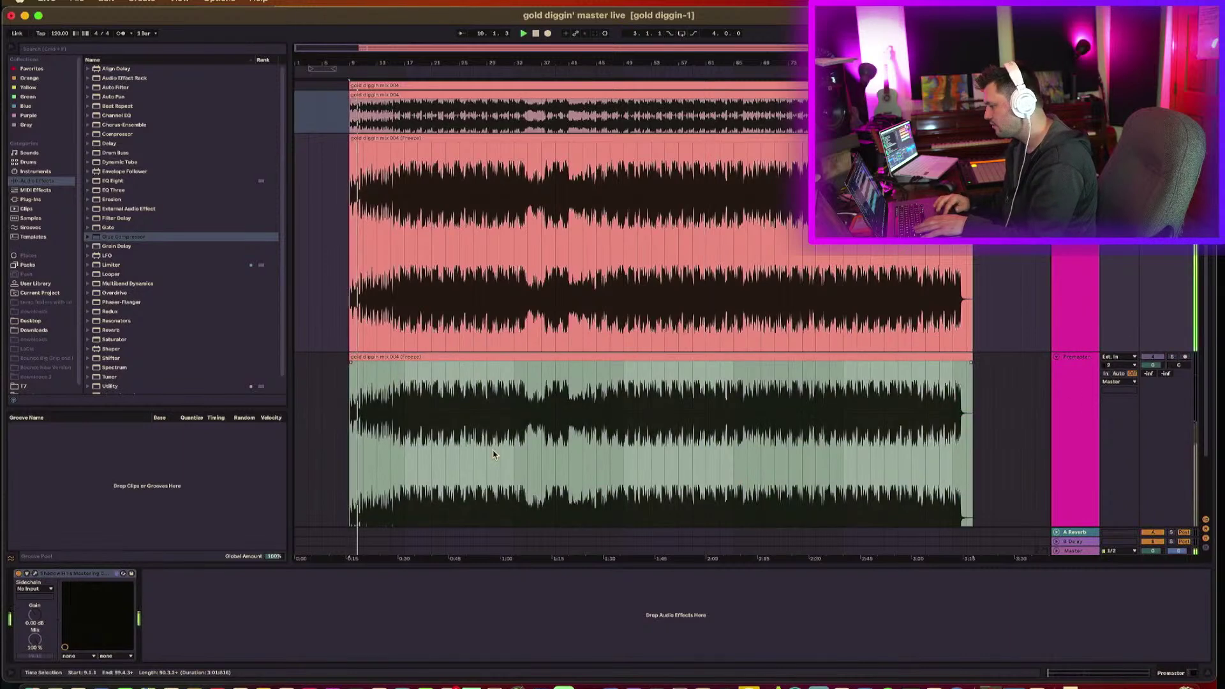
{"action": "left_click", "coordinate": [521, 446]}
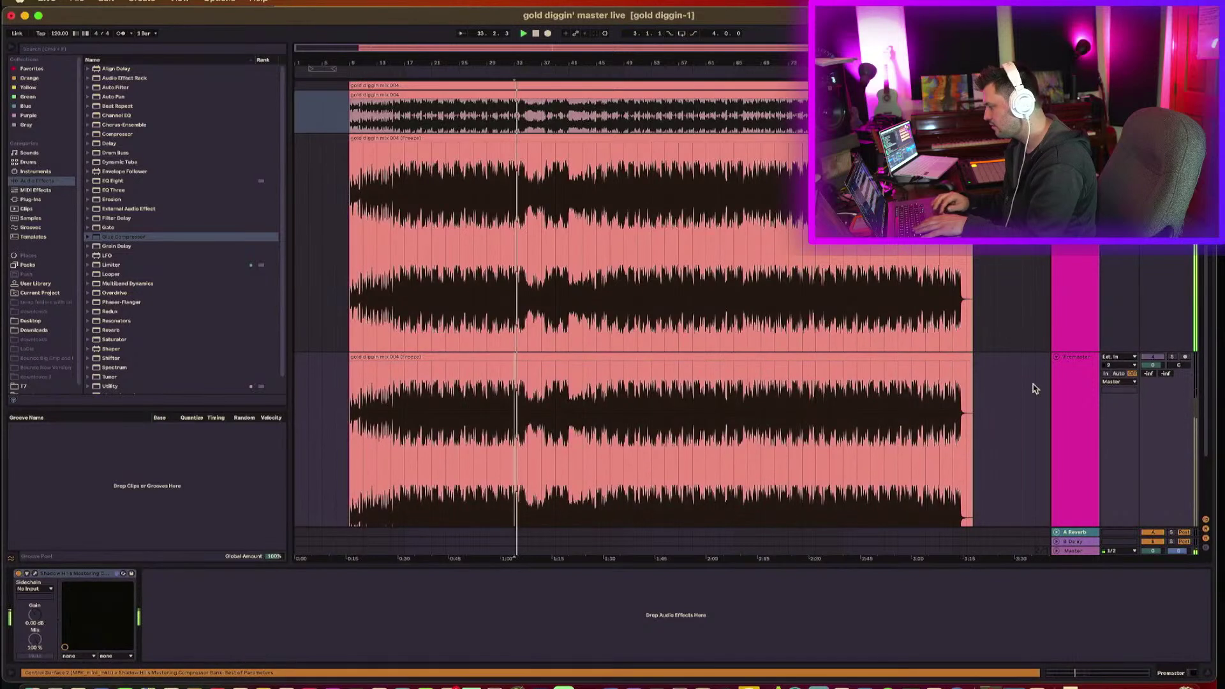
Compare the two Premaster versions by toggling the solo of the lower one during playback, and stop the song.
{"action": "left_click", "coordinate": [1172, 356]}
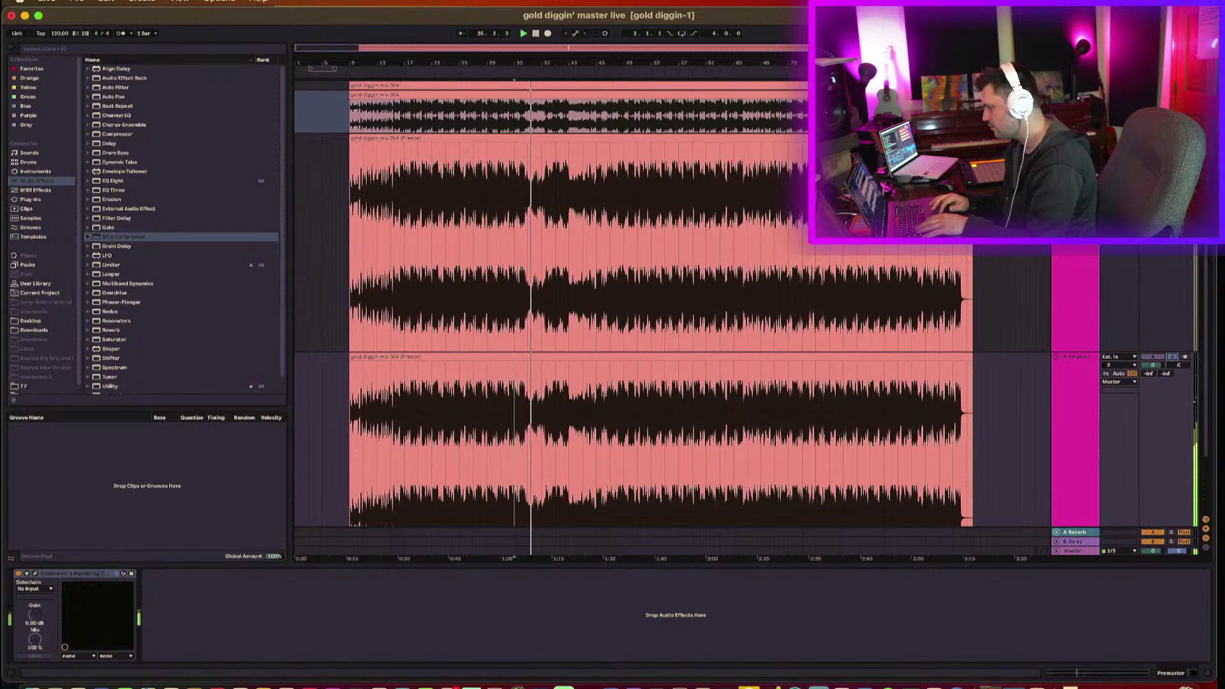
{"action": "left_click", "coordinate": [1172, 357]}
{"action": "left_click", "coordinate": [1173, 356]}
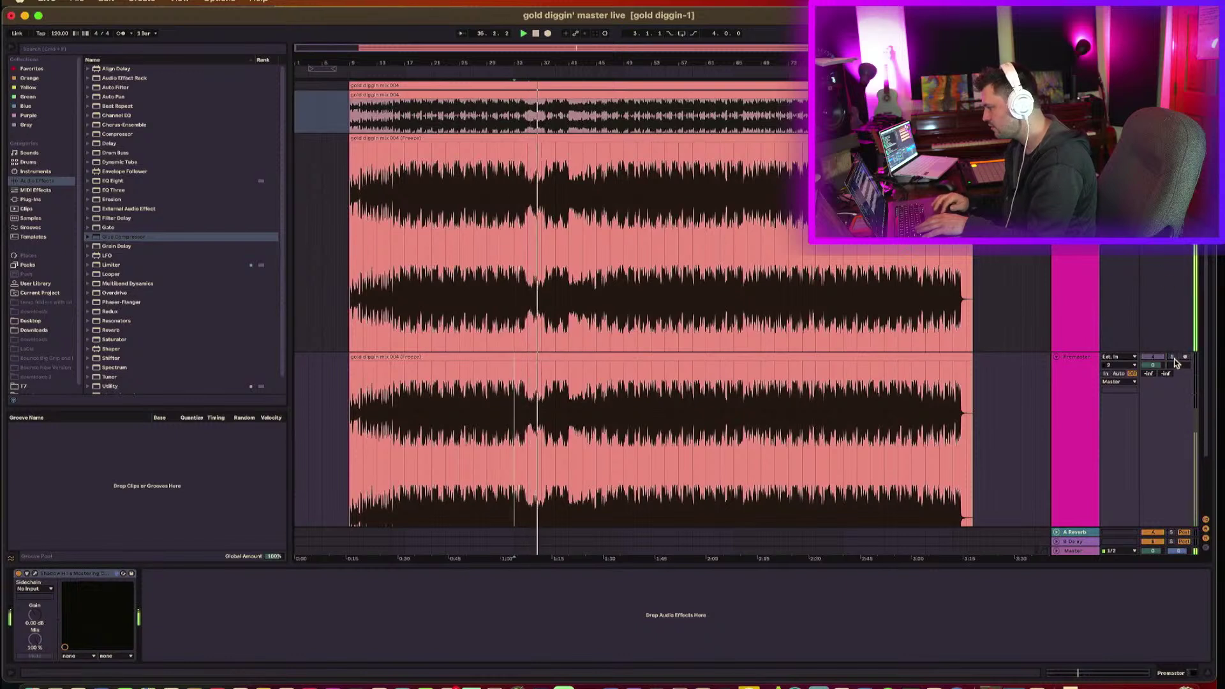
{"action": "left_click", "coordinate": [1172, 357]}
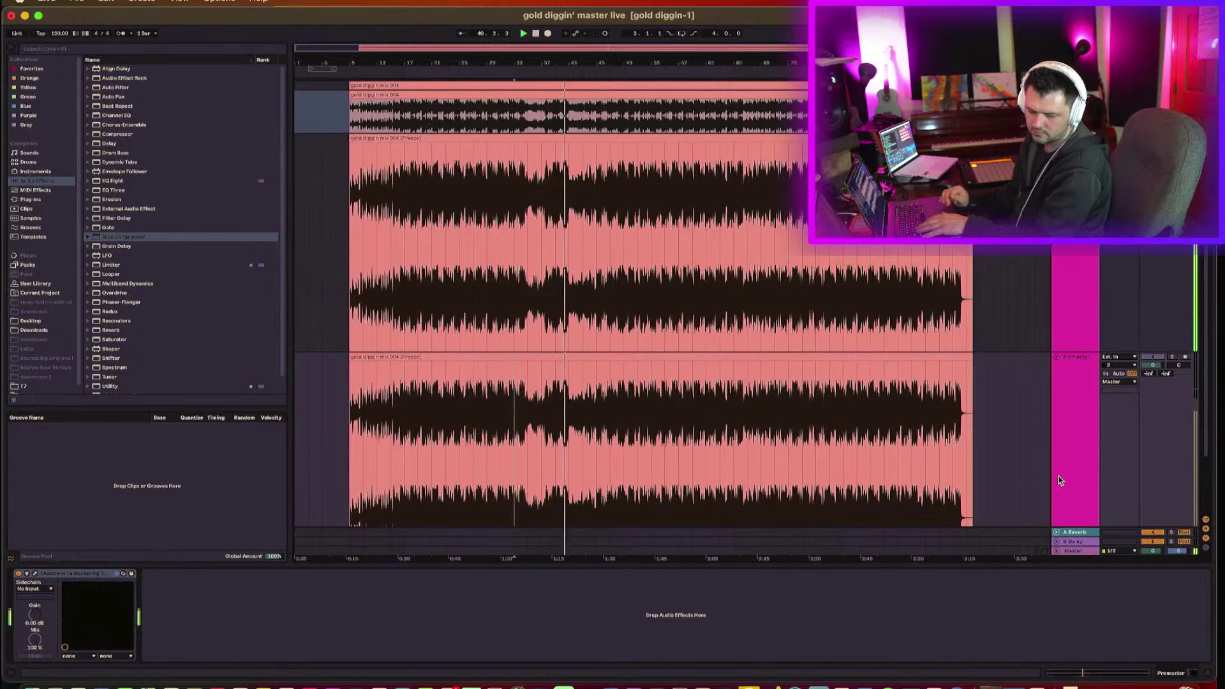
{"action": "scroll", "coordinate": [1053, 475], "scroll_direction": "down", "scroll_amount": 2}
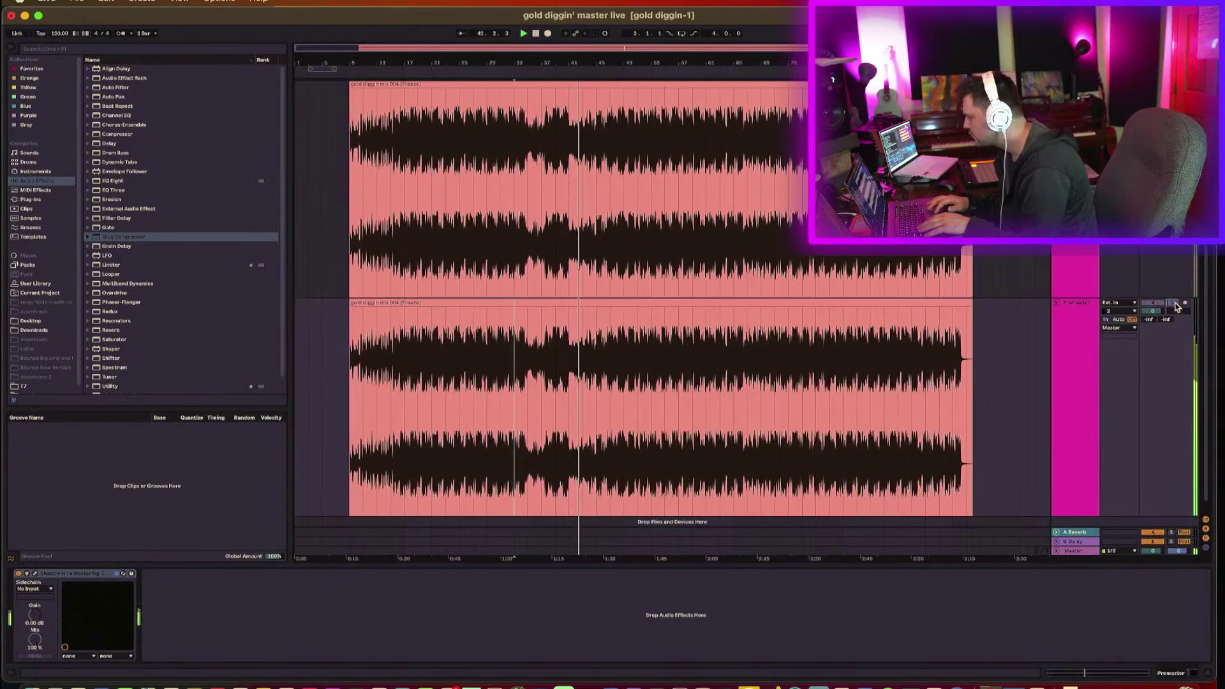
{"action": "scroll", "coordinate": [750, 317], "scroll_direction": "up", "scroll_amount": 1}
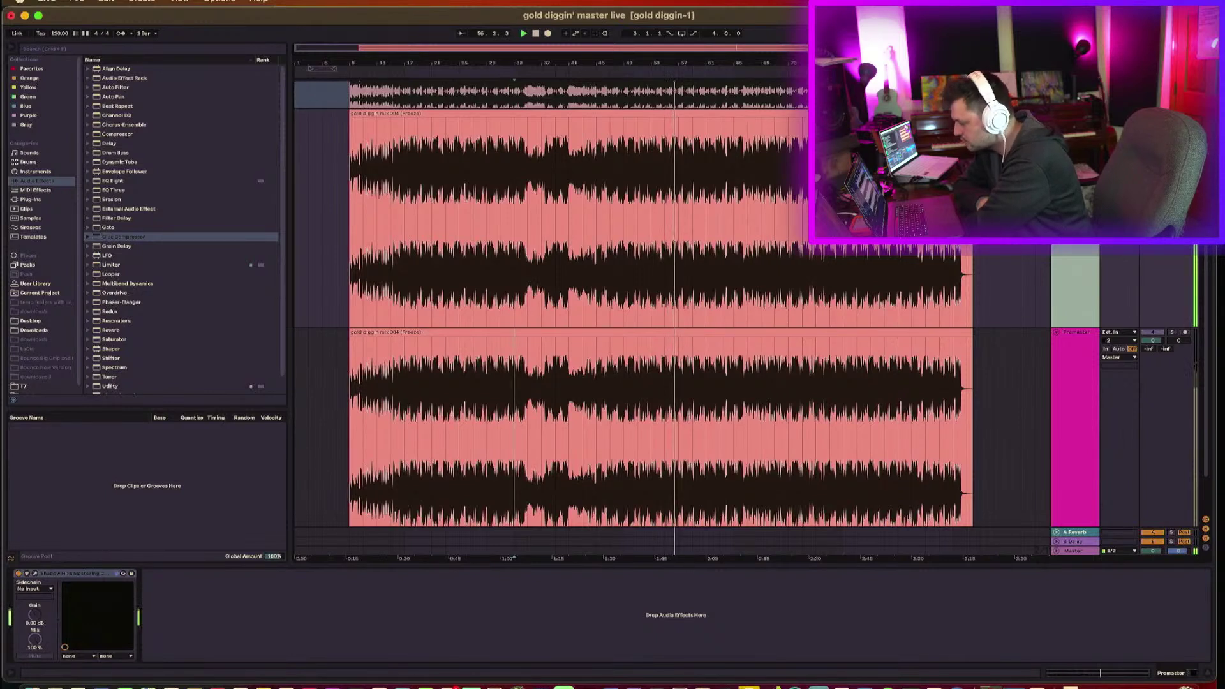
{"action": "key", "text": "space"}
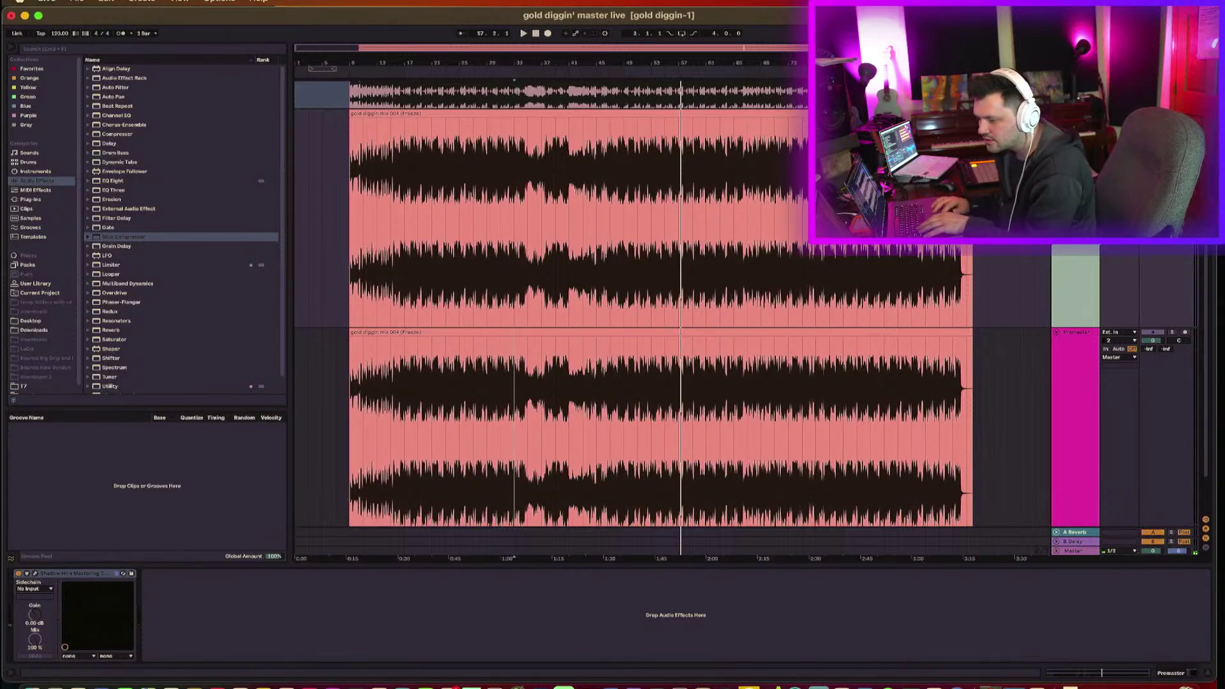
Switch to Finder, listen to "fuck wit me master 0012.wav" in a preview moved over the arrangement, and close the preview.
{"action": "key", "text": "super+Tab"}
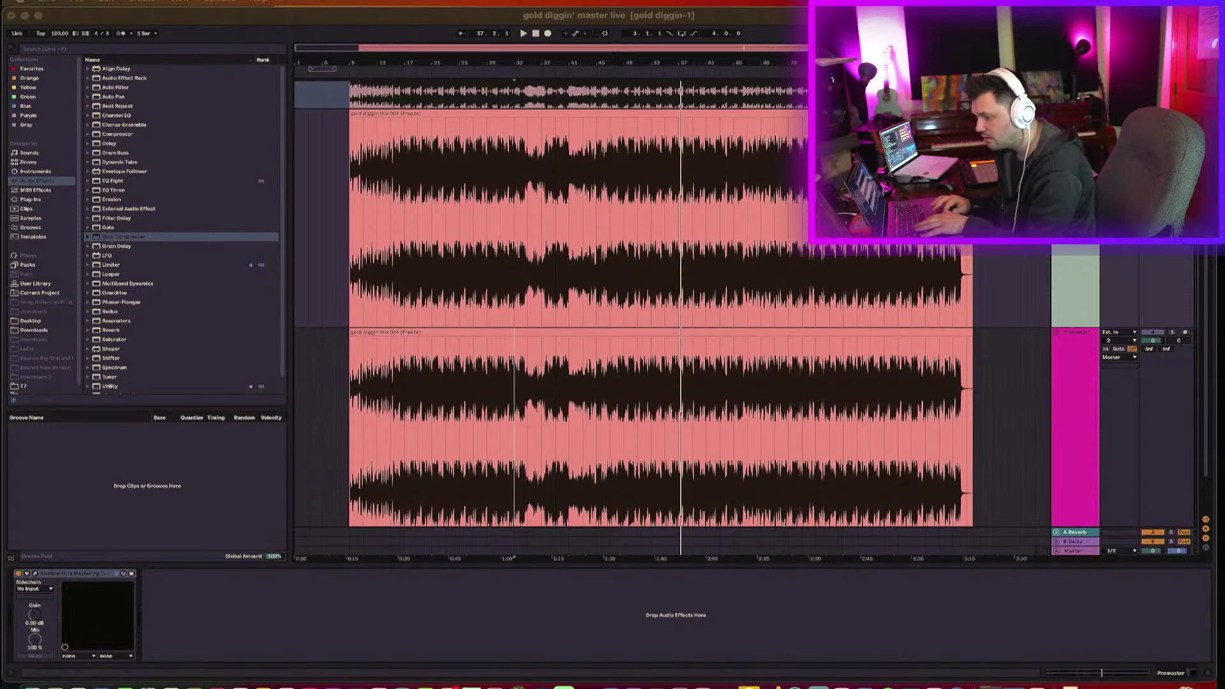
{"action": "left_click_drag", "start_coordinate": [184, 366], "coordinate": [378, 210]}
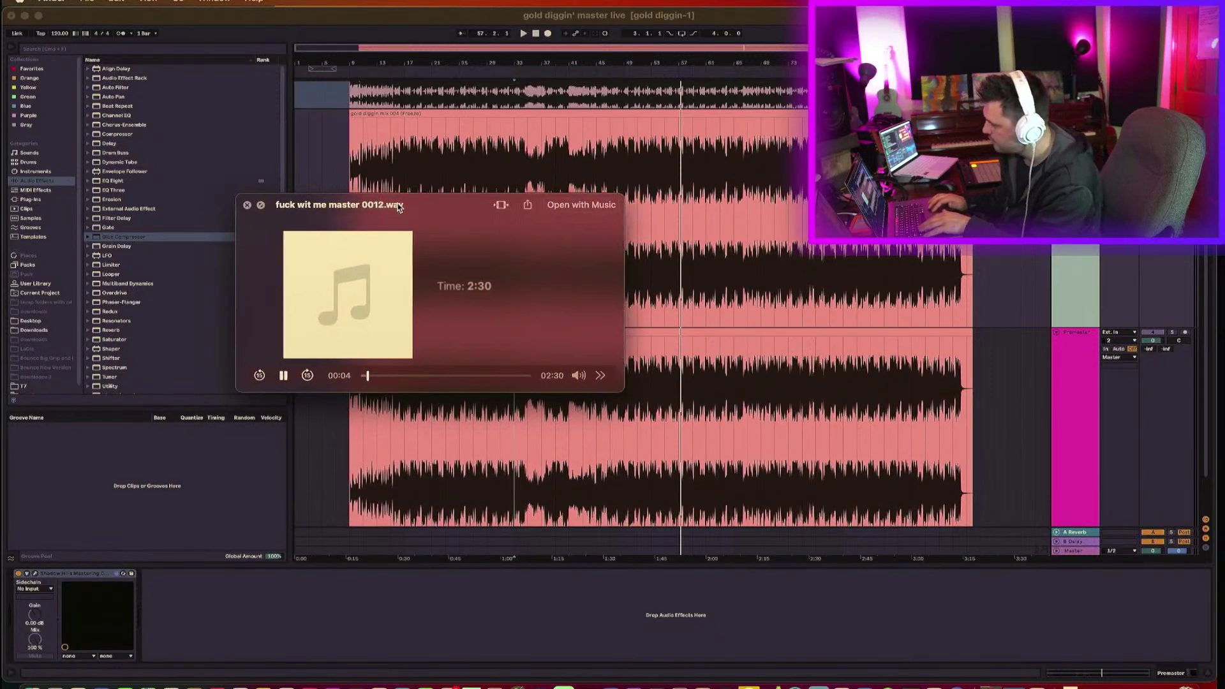
{"action": "left_click_drag", "start_coordinate": [393, 214], "coordinate": [454, 195]}
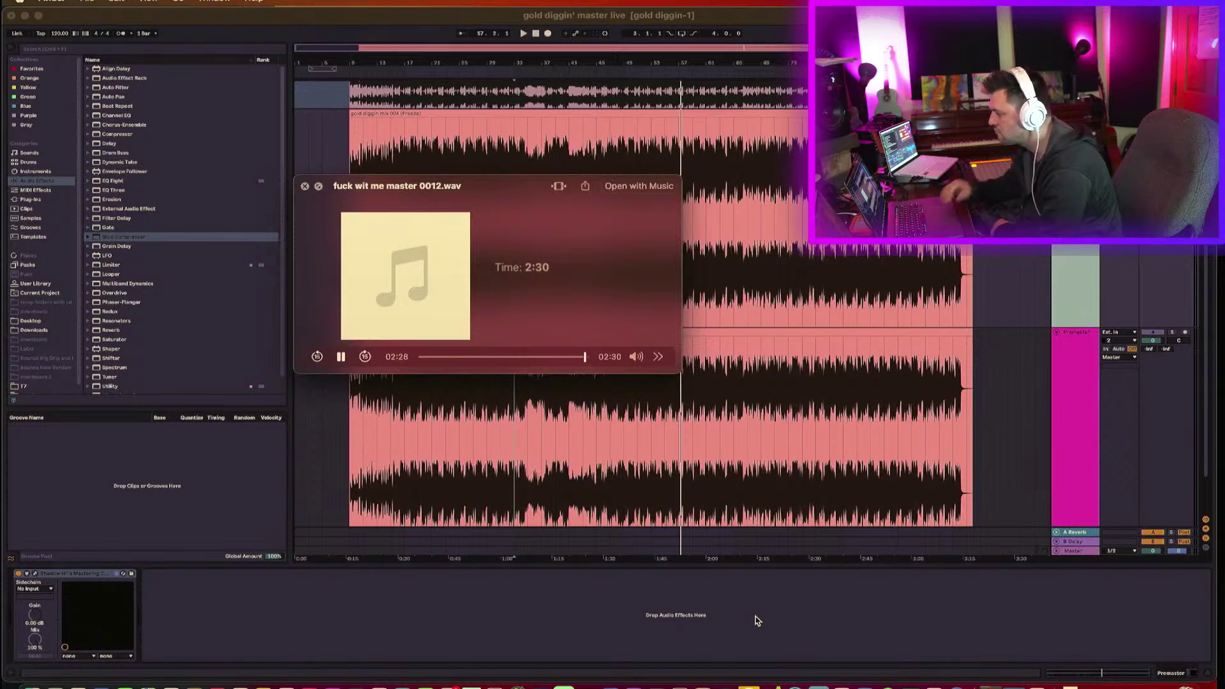
{"action": "key", "text": "space"}
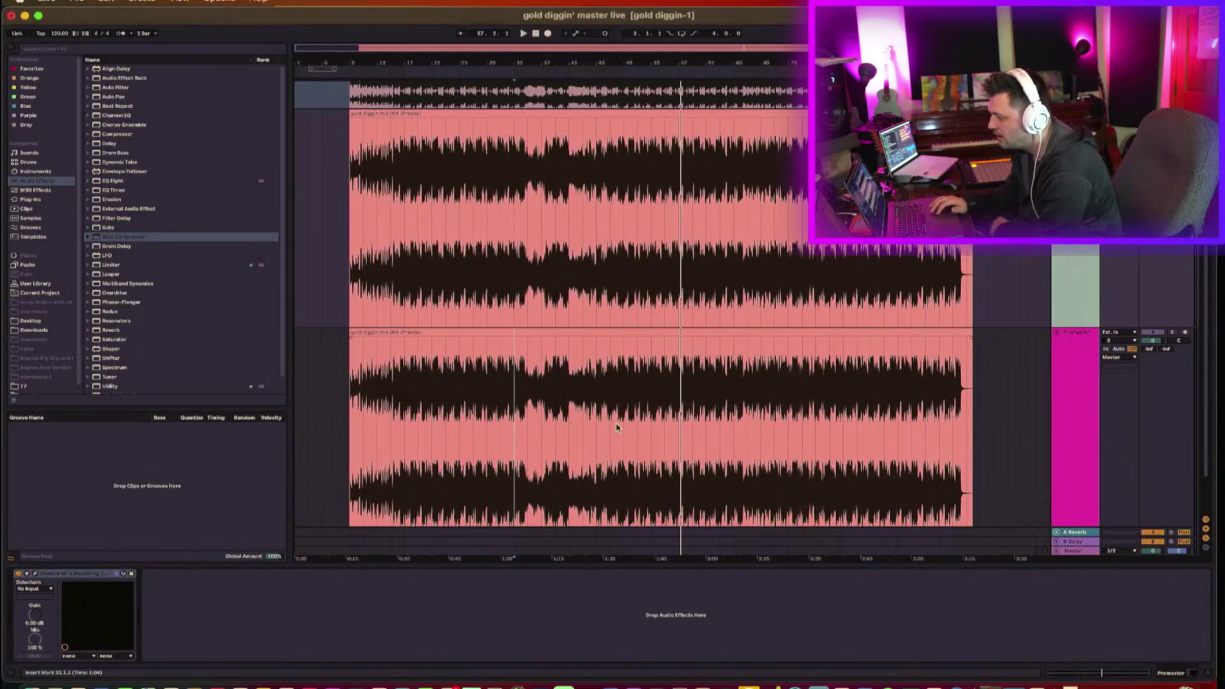
Place the playback start marker at about bar 45 in the lower Premaster clip.
{"action": "left_click", "coordinate": [601, 439]}
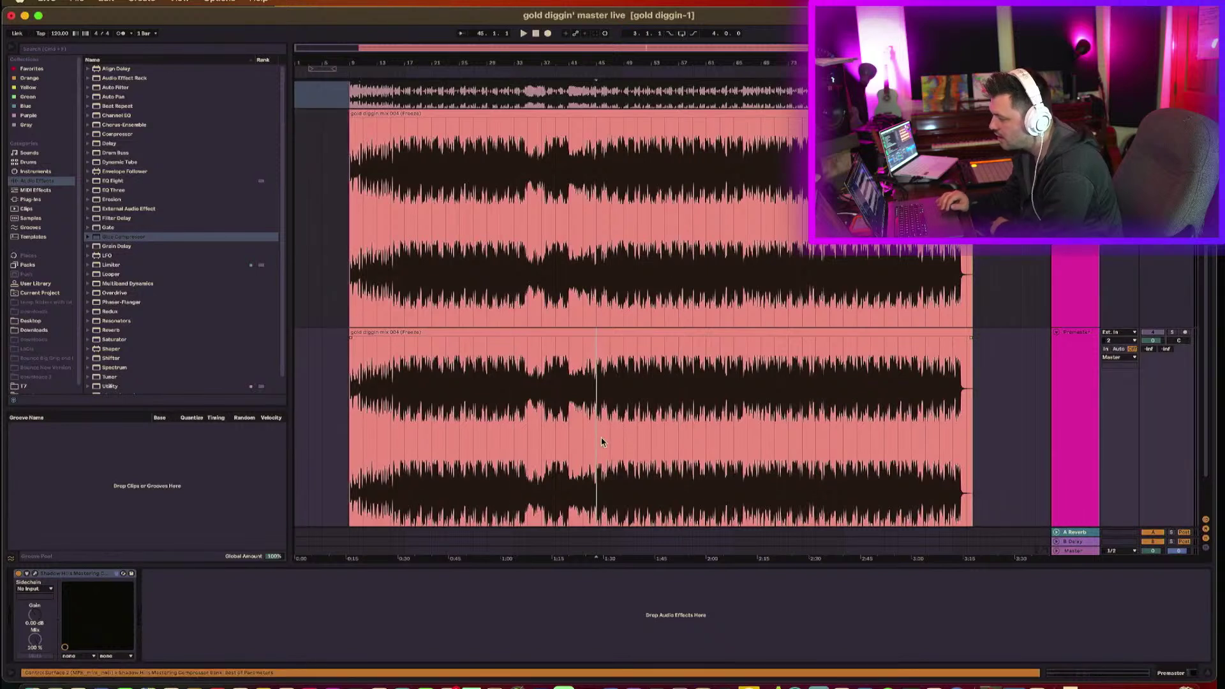